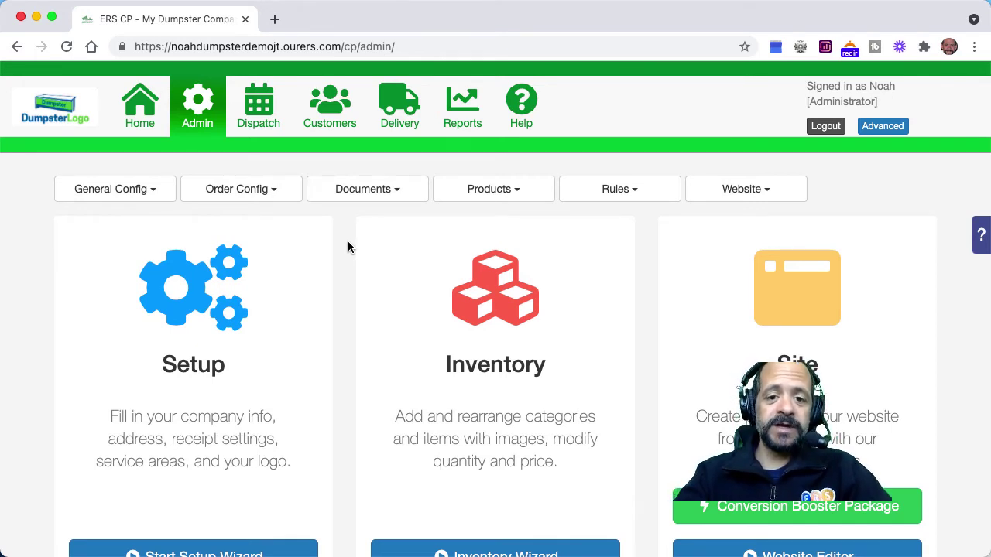
- Start a new product item in the Items list and name it 11 Yard Dumpster Tonnage
left_click(523, 193)
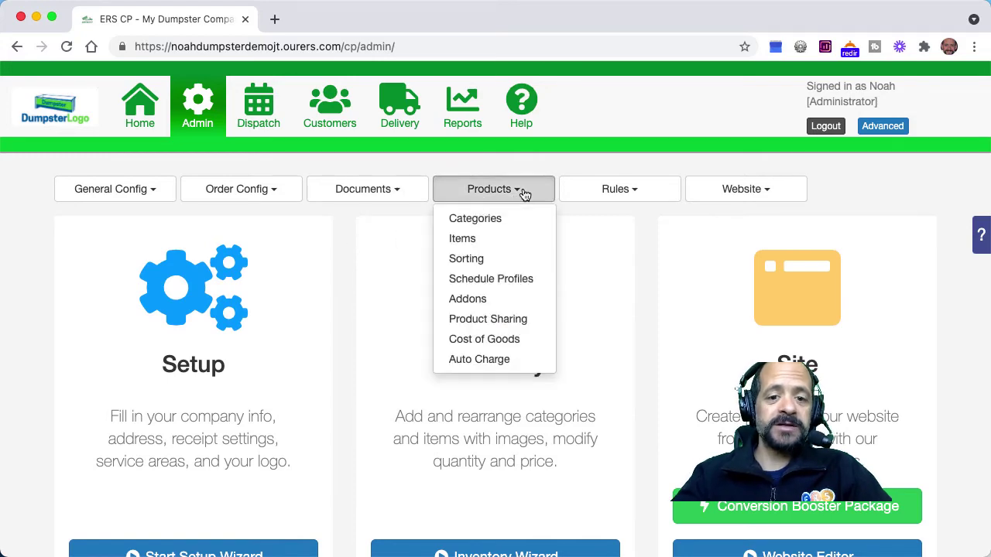
left_click(497, 241)
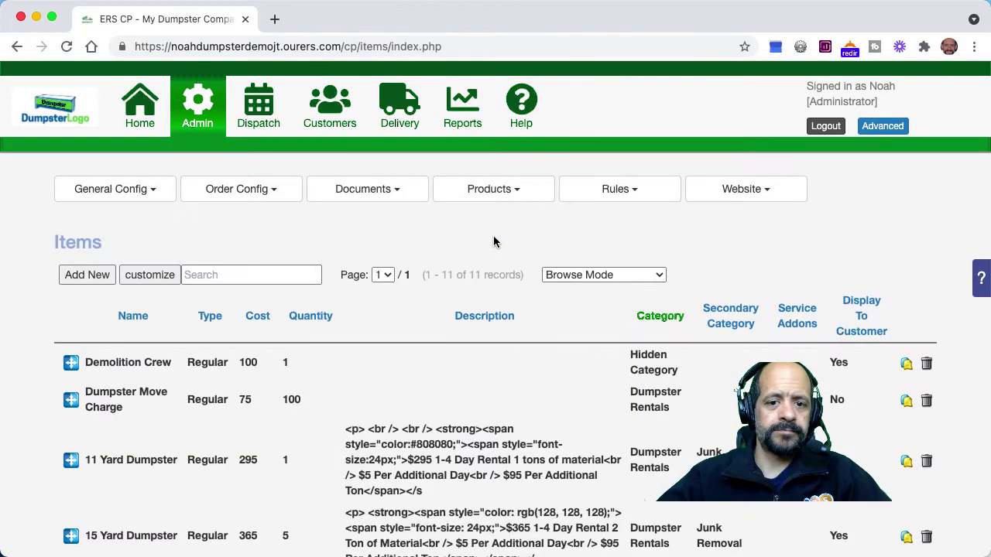
left_click(87, 276)
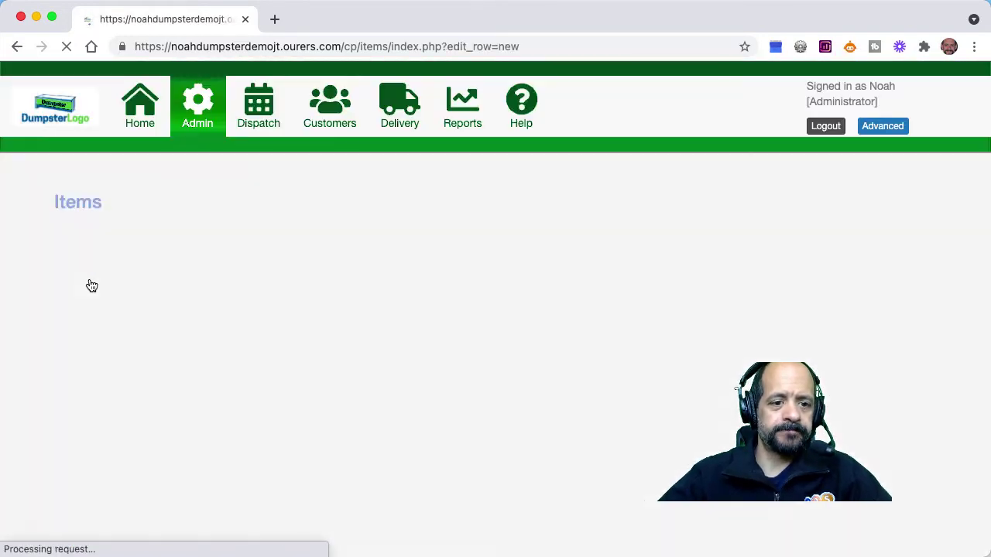
left_click(202, 330)
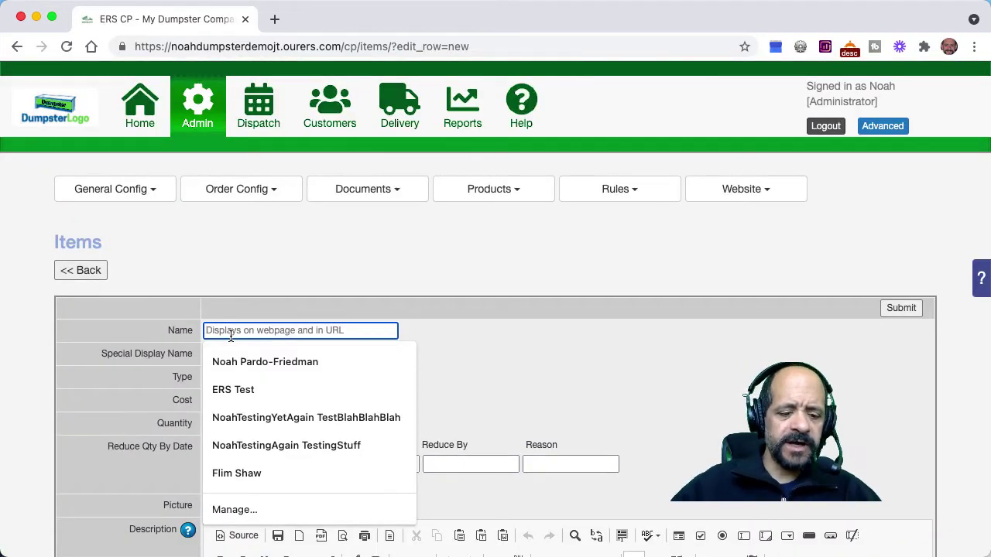
type("11 Yard Dumpster Tonnage")
left_click(259, 361)
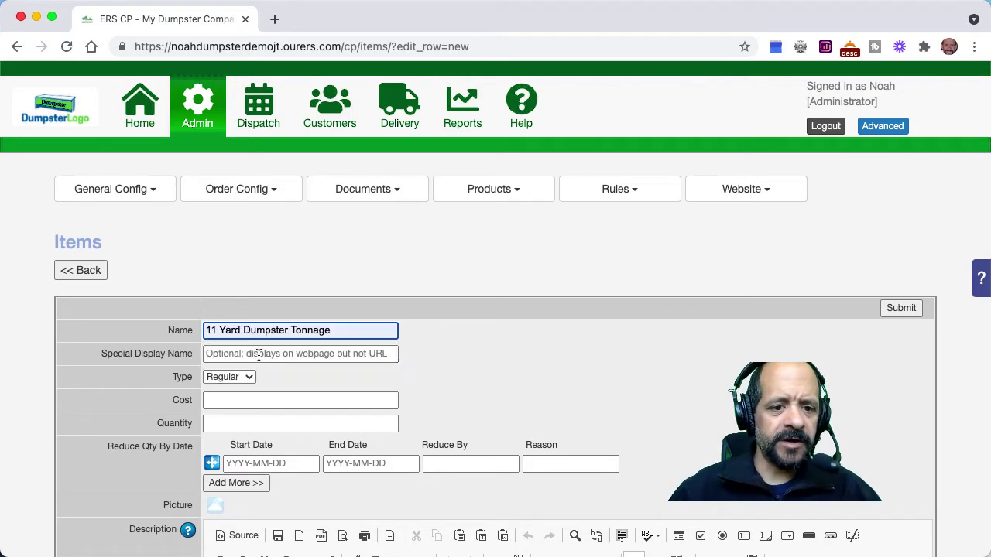
- Set the new item's quantity to 100.0, leaving the cost blank
left_click(267, 422)
type("100")
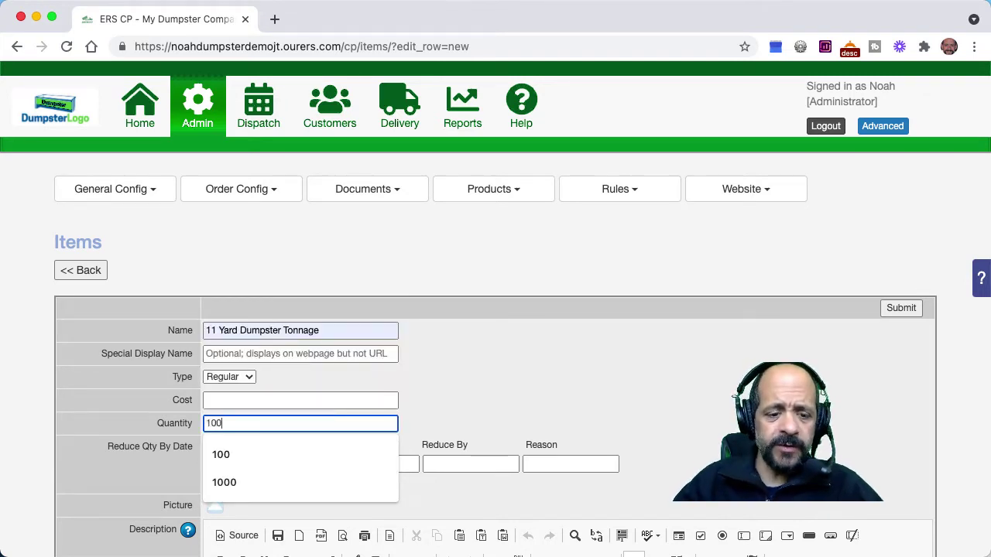
type(".0")
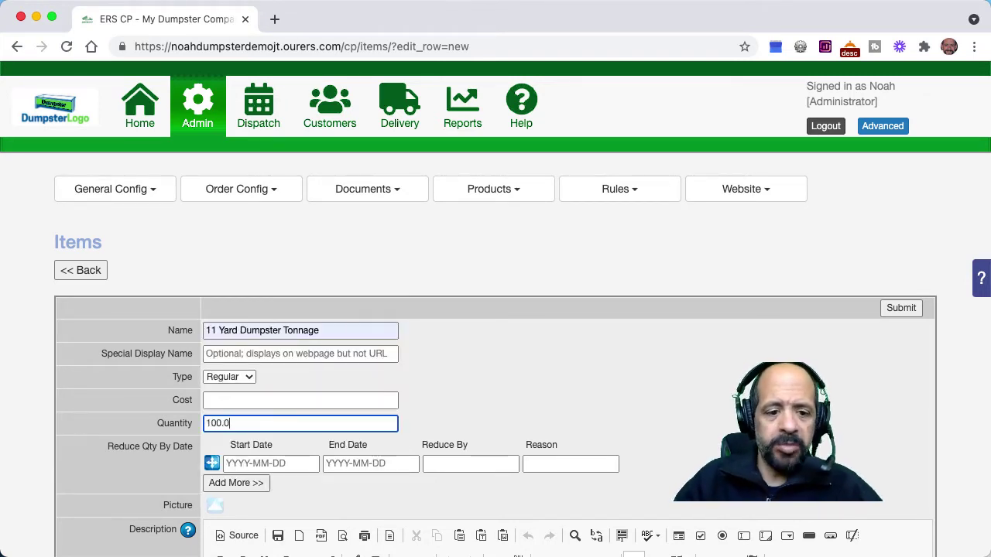
left_click(447, 388)
scroll(120, 512, "down", 5)
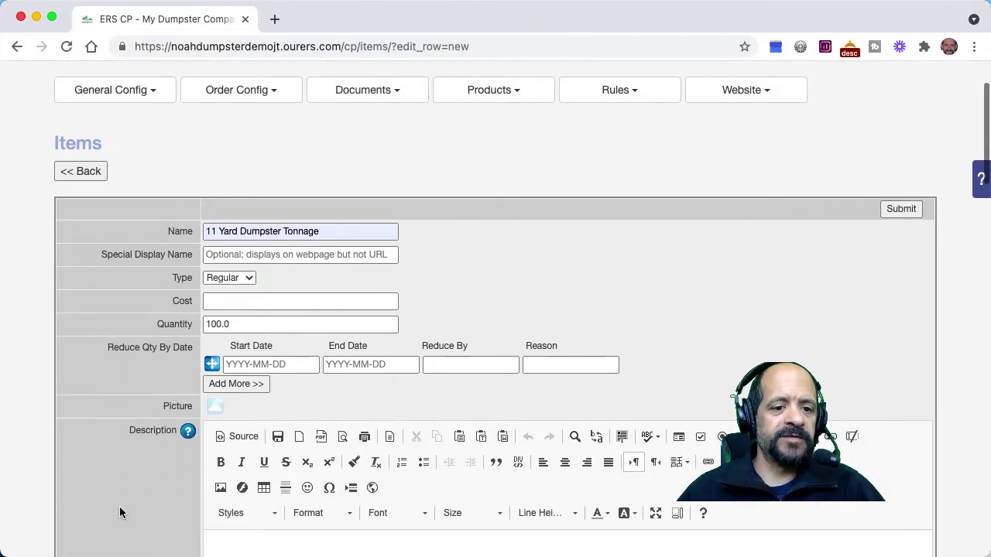
left_click(234, 227)
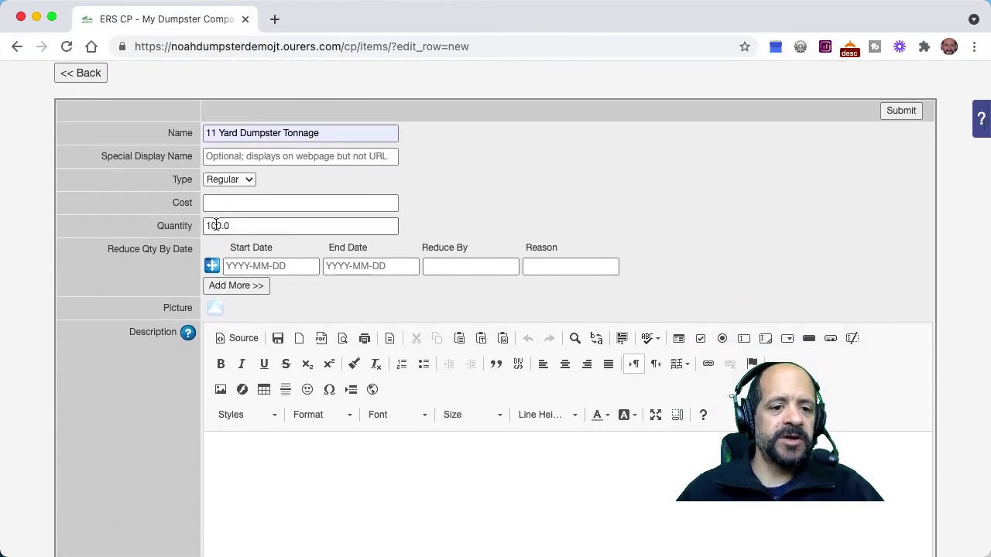
- Paste the tonnage setup note warning not to modify the "Cost" box into the description and set the category to Dumpster Rentals
scroll(148, 412, "down", 1)
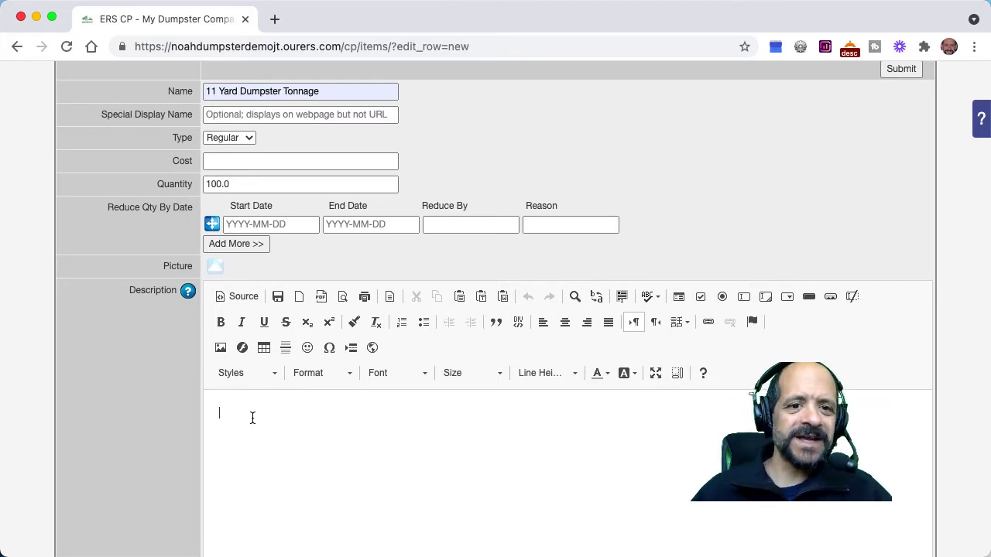
key("super+v")
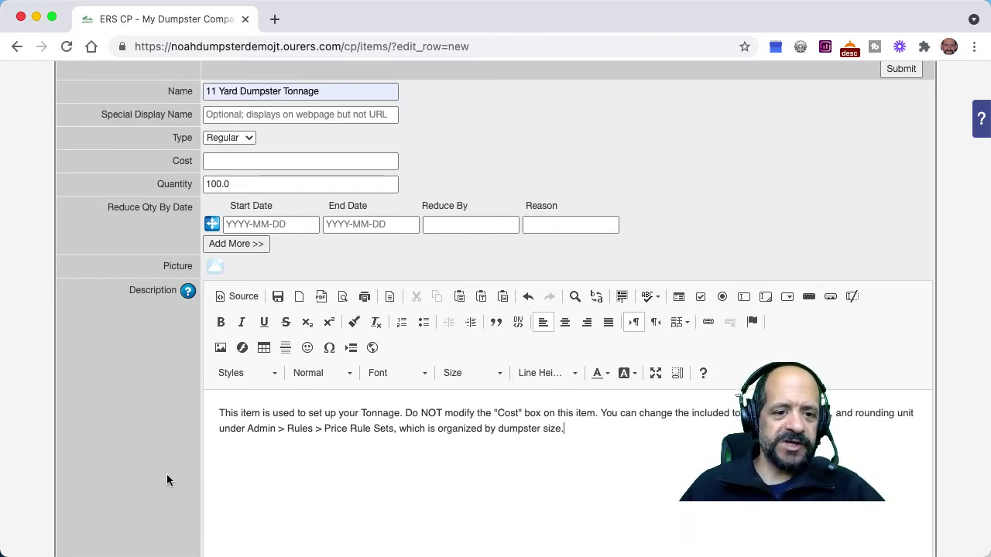
scroll(167, 480, "down", 6)
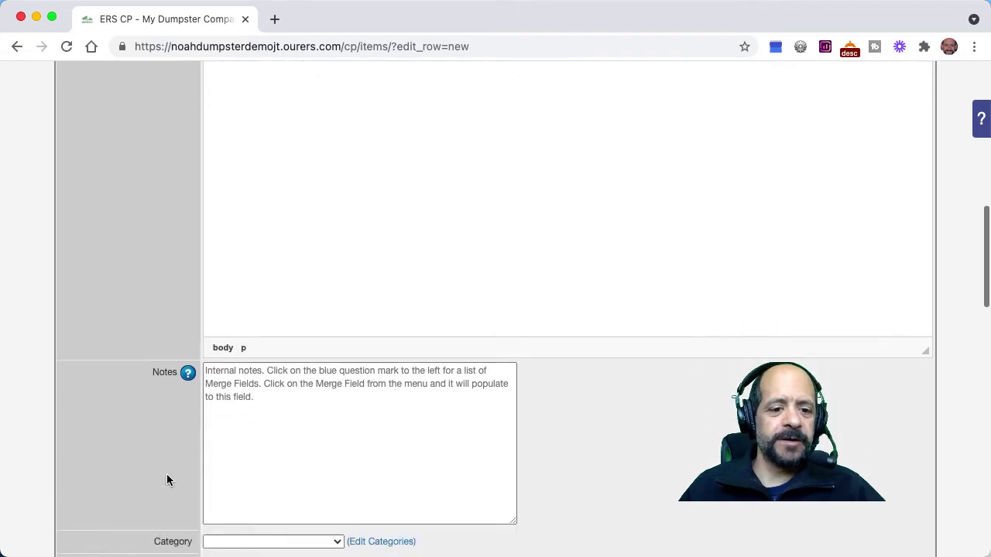
scroll(167, 480, "down", 4)
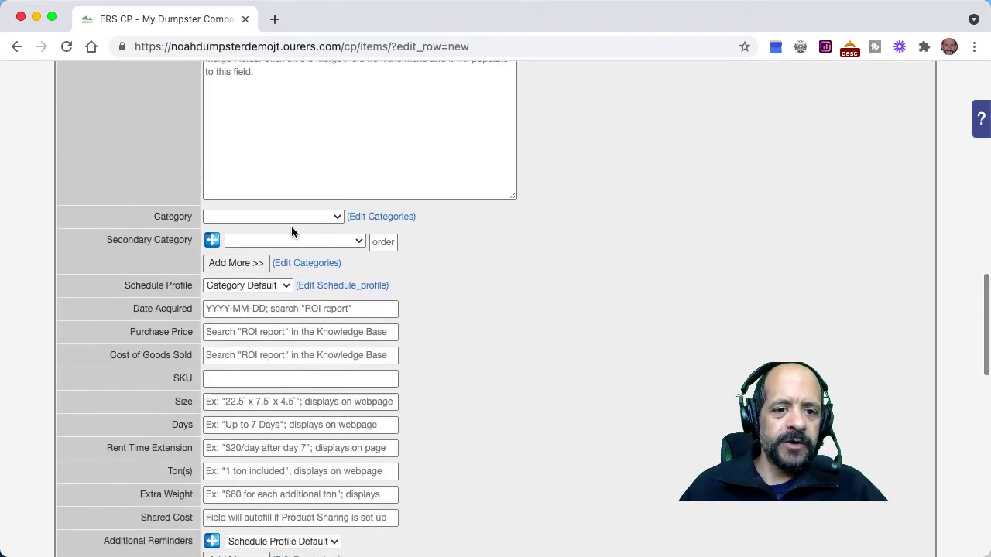
left_click(299, 216)
left_click(296, 231)
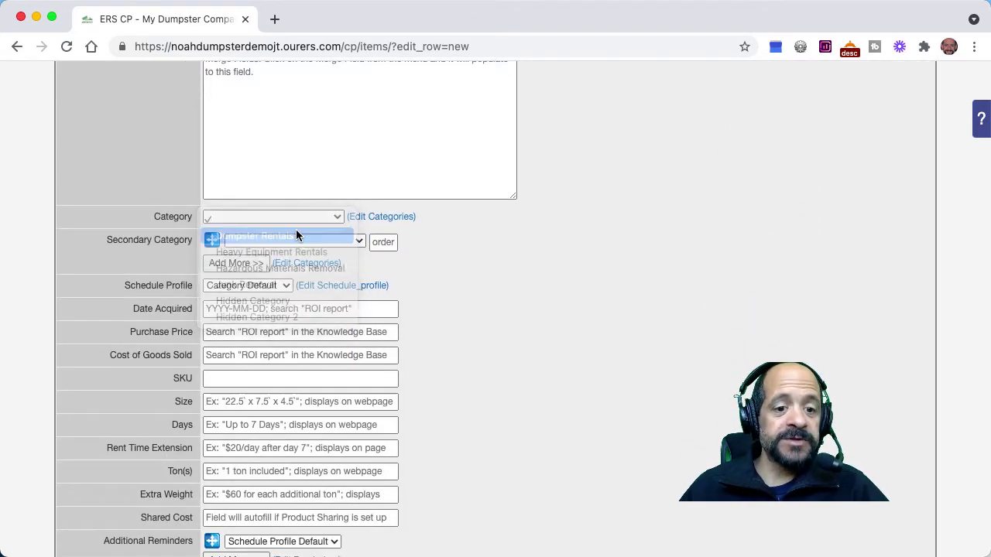
- Set Display To Customer to No for the 11 yard tonnage item and submit it
scroll(105, 387, "down", 3)
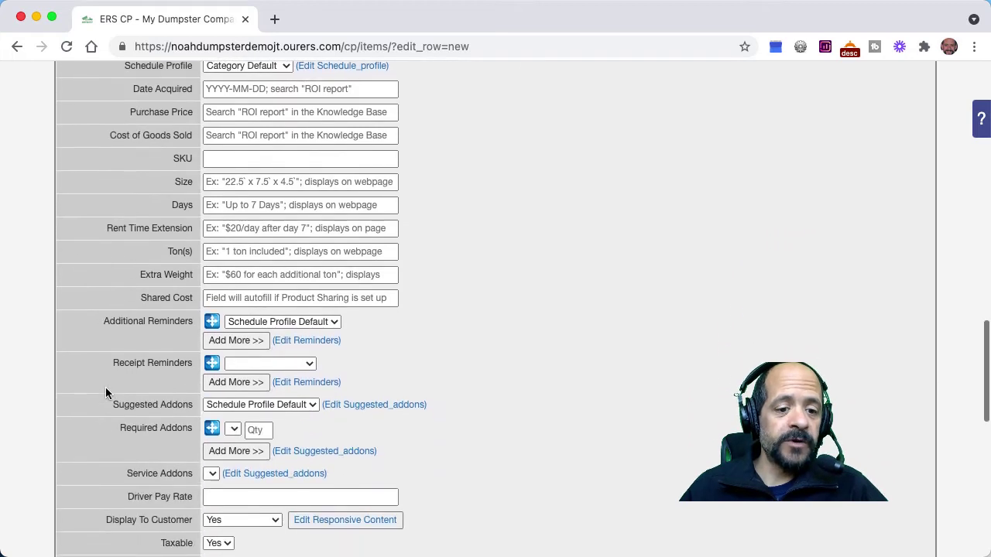
scroll(105, 394, "down", 2)
left_click(229, 409)
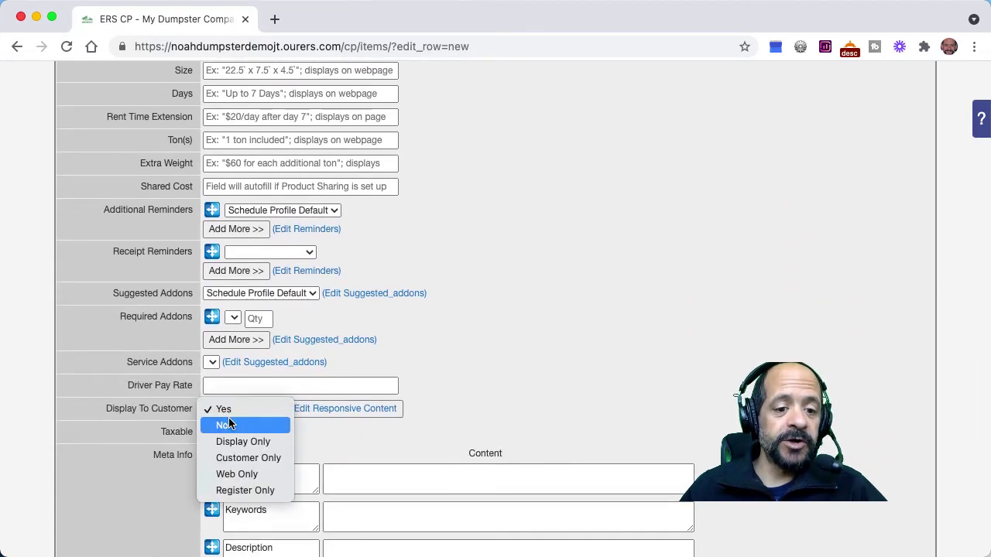
left_click(229, 424)
scroll(111, 486, "down", 7)
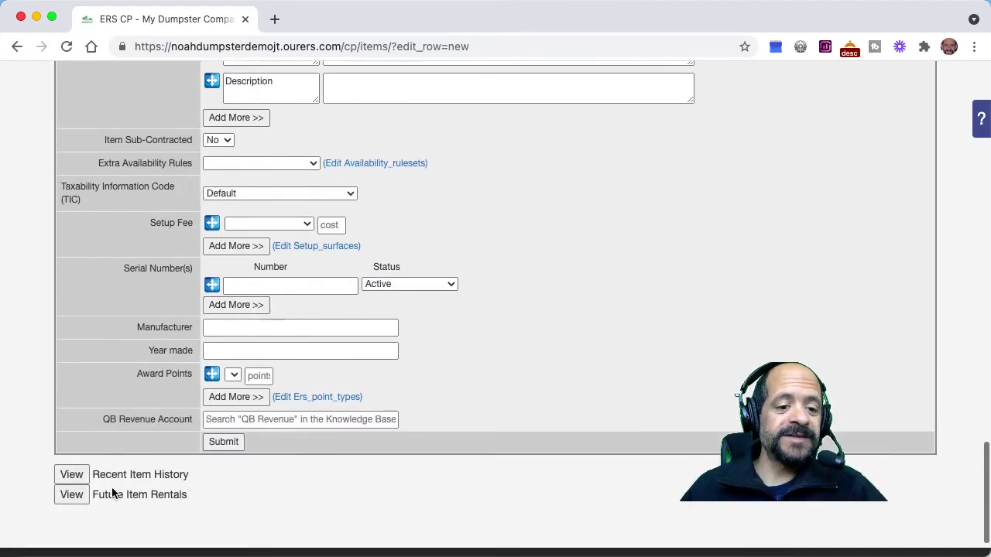
scroll(111, 487, "down", 1)
left_click(239, 385)
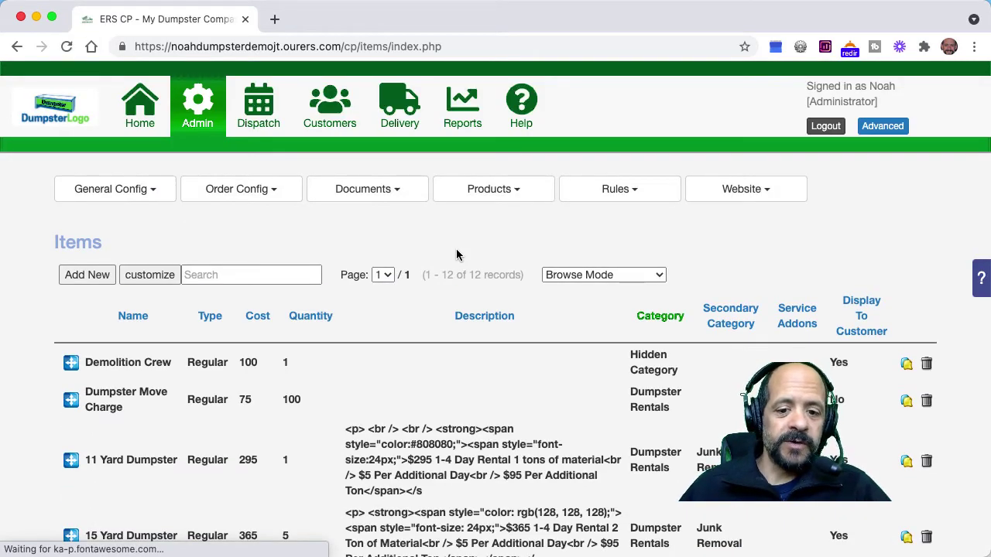
- Duplicate the 11 Yard Dumpster Tonnage item, rename the copy 15 Yard Dumpster Tonnage, review its copied settings and submit it
scroll(457, 256, "down", 5)
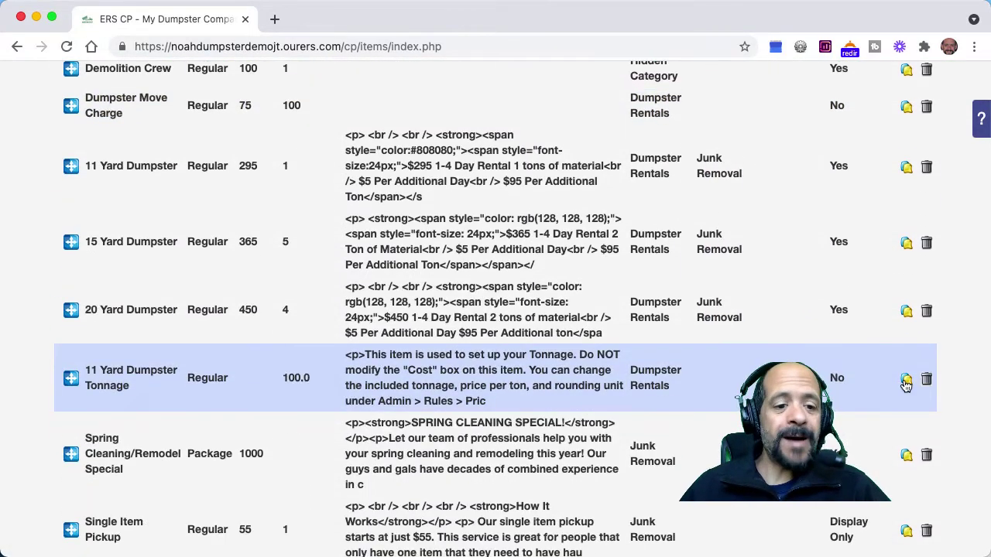
left_click(905, 380)
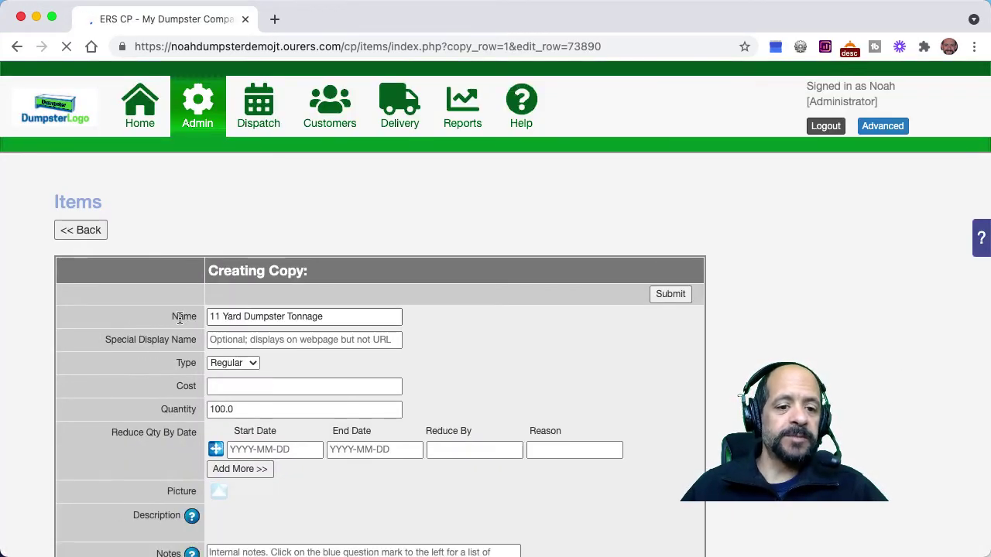
left_click(220, 357)
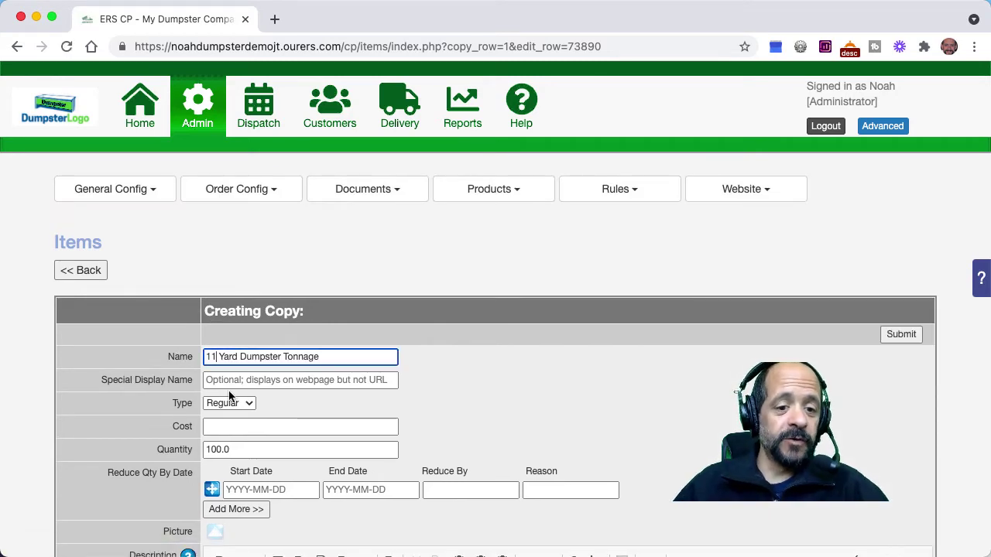
key("BackSpace")
type("5")
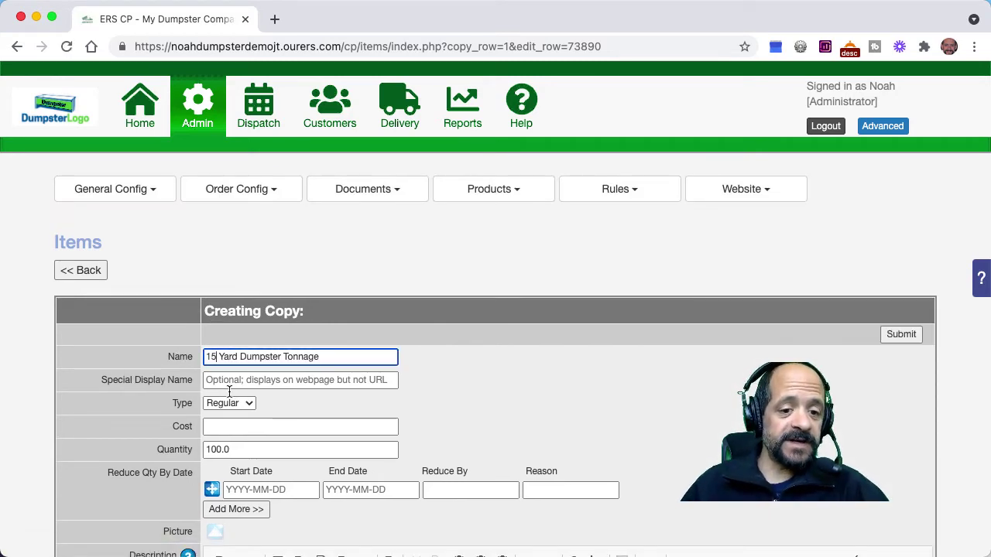
left_click(900, 333)
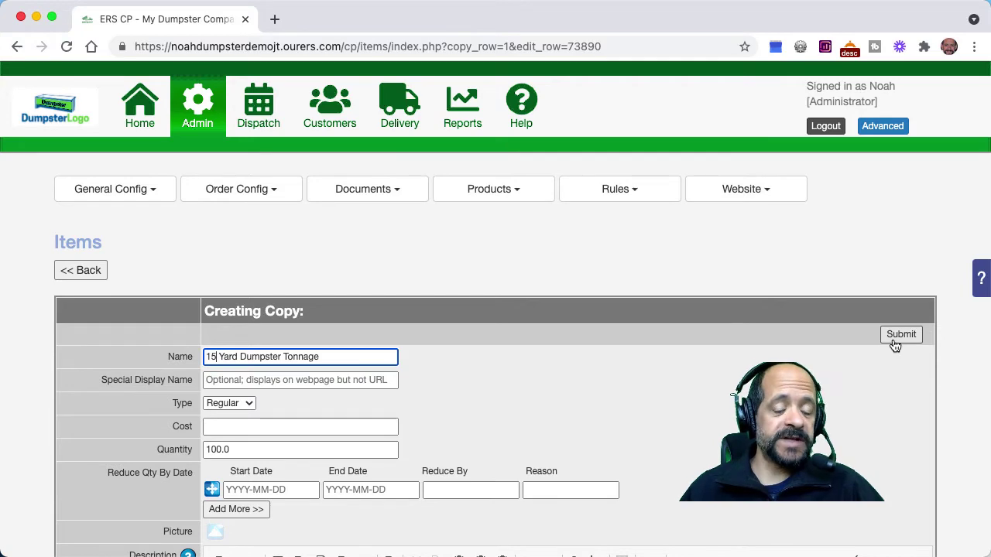
scroll(893, 342, "down", 10)
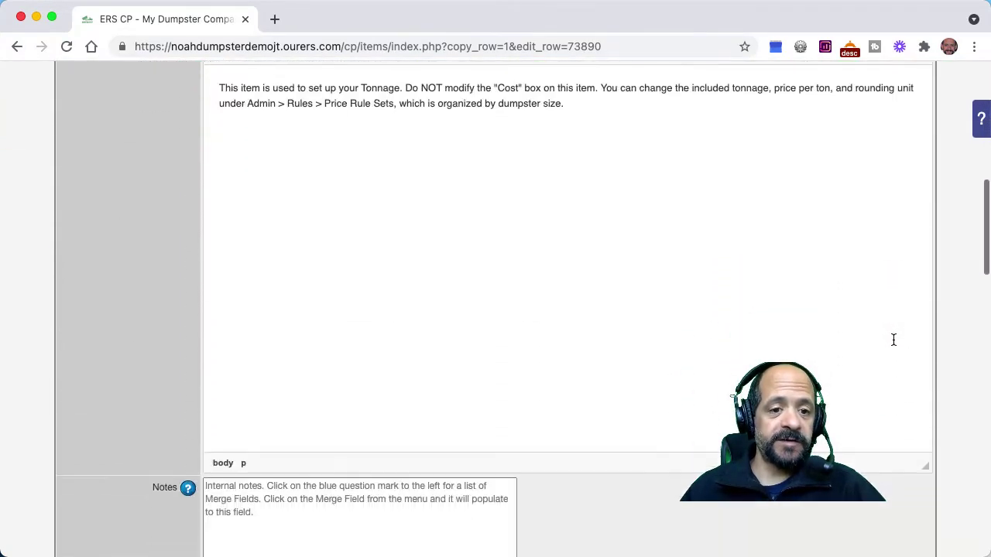
scroll(893, 340, "down", 10)
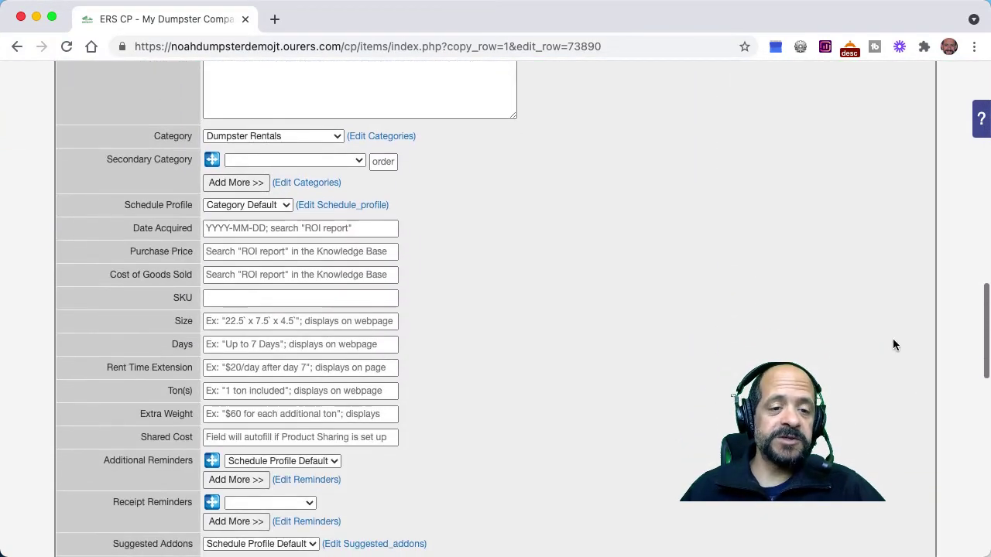
scroll(894, 345, "down", 5)
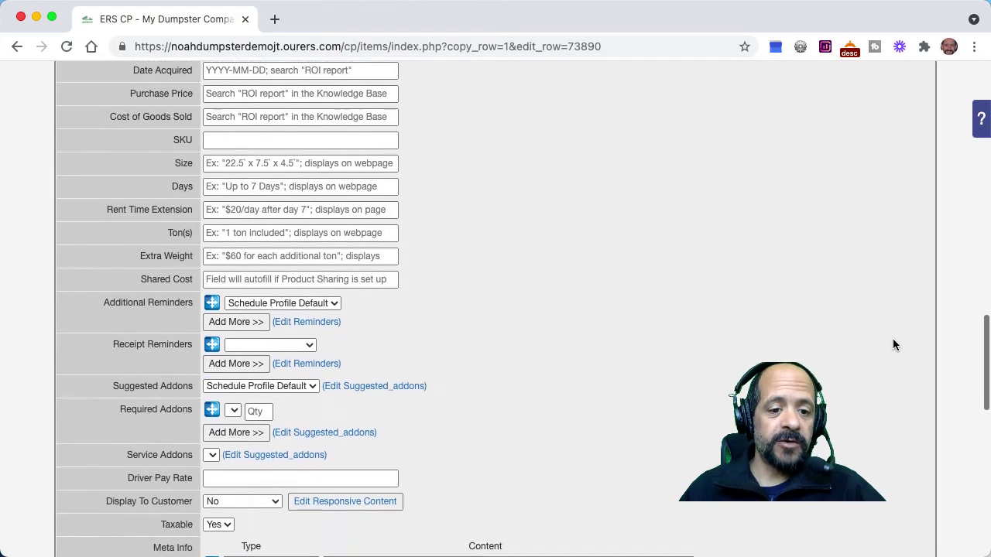
scroll(893, 345, "up", 20)
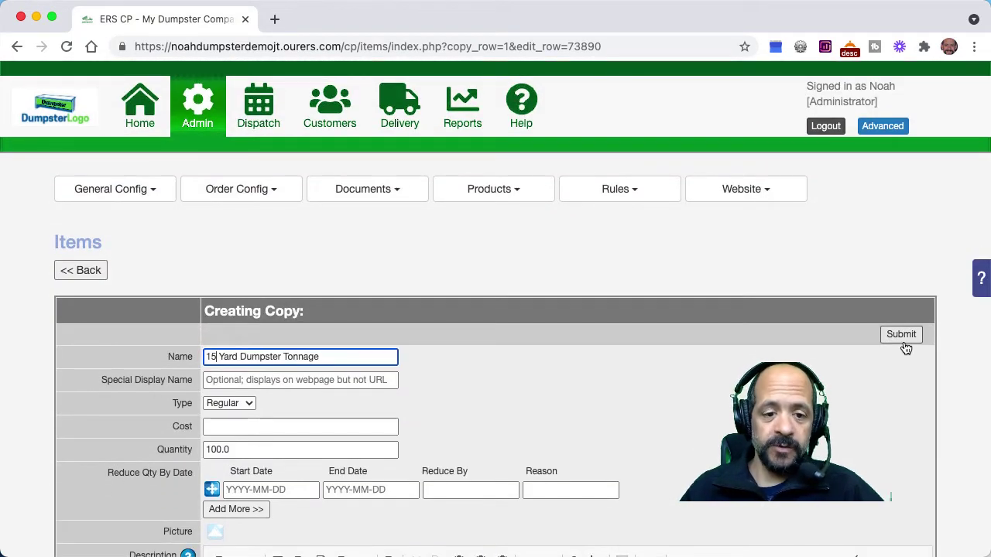
left_click(902, 339)
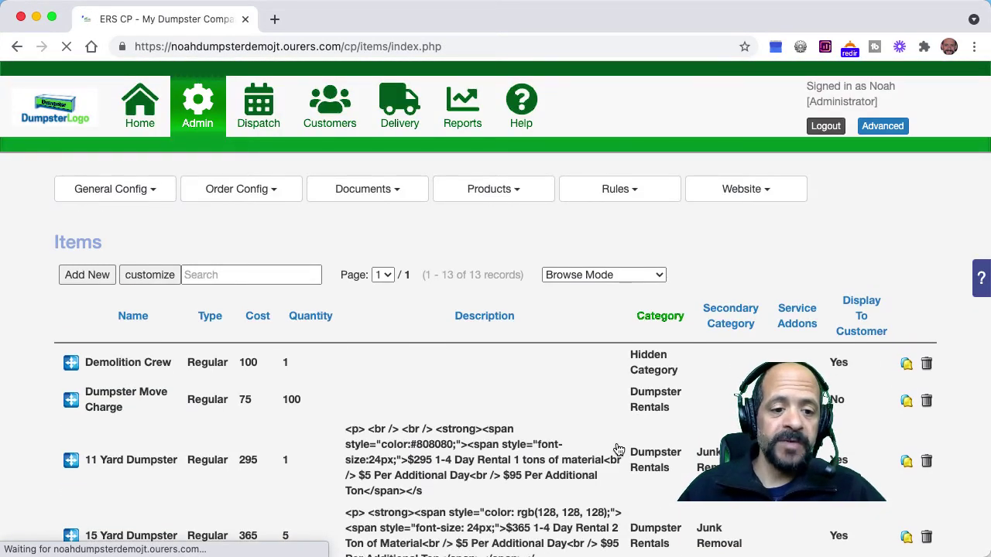
- Duplicate the 15 Yard Dumpster Tonnage item, rename the copy 20 Yard Dumpster Tonnage and submit it
scroll(619, 450, "down", 5)
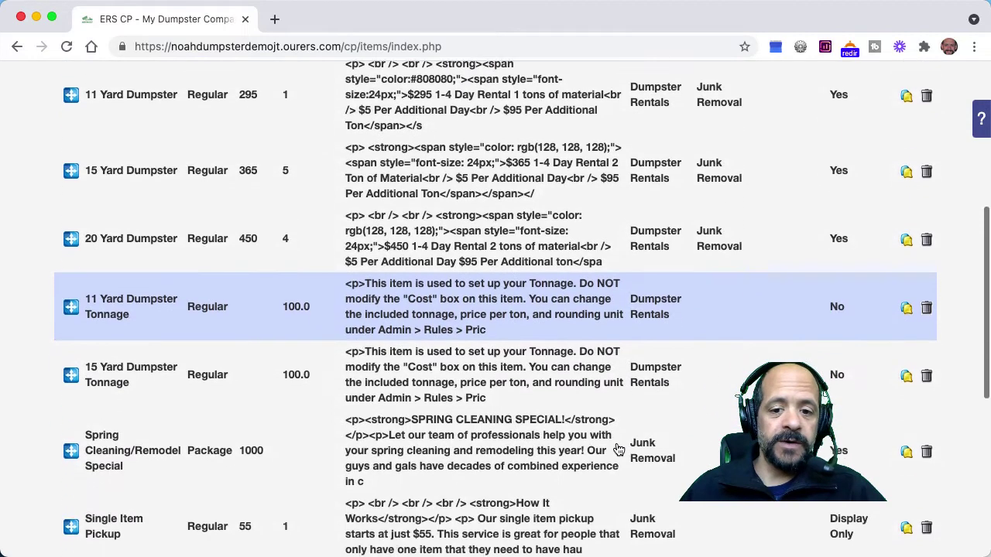
left_click(907, 376)
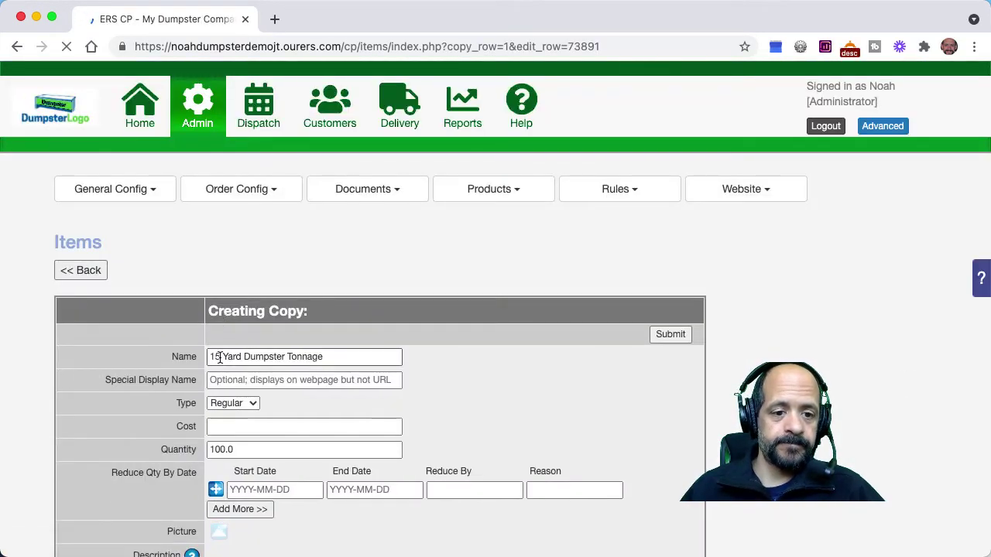
left_click(220, 357)
key("BackSpace")
key("BackSpace")
type("20")
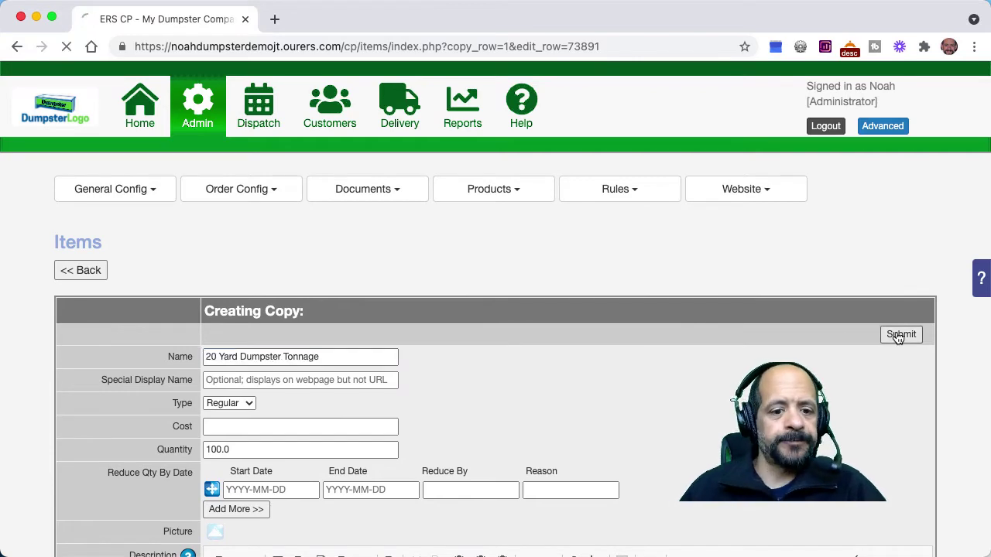
left_click(899, 335)
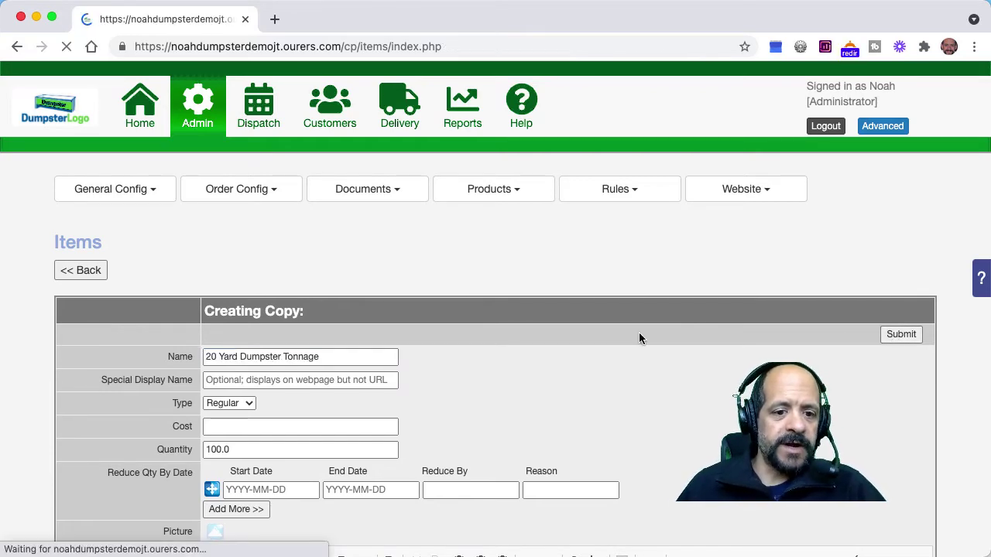
- Check the tonnage items in the item list and start a new price rule set named 11 Yard Dumpster Tonnage
scroll(639, 336, "down", 5)
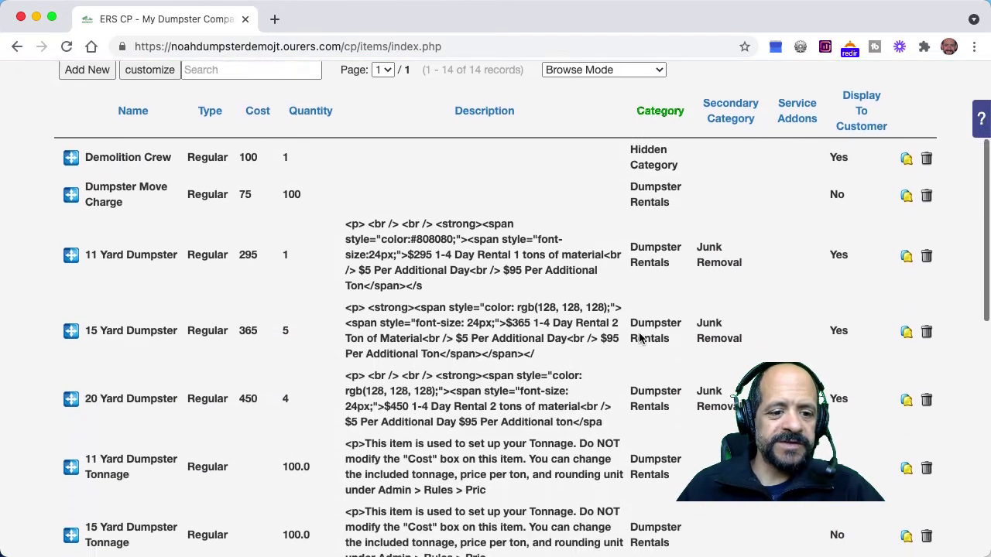
scroll(639, 336, "down", 6)
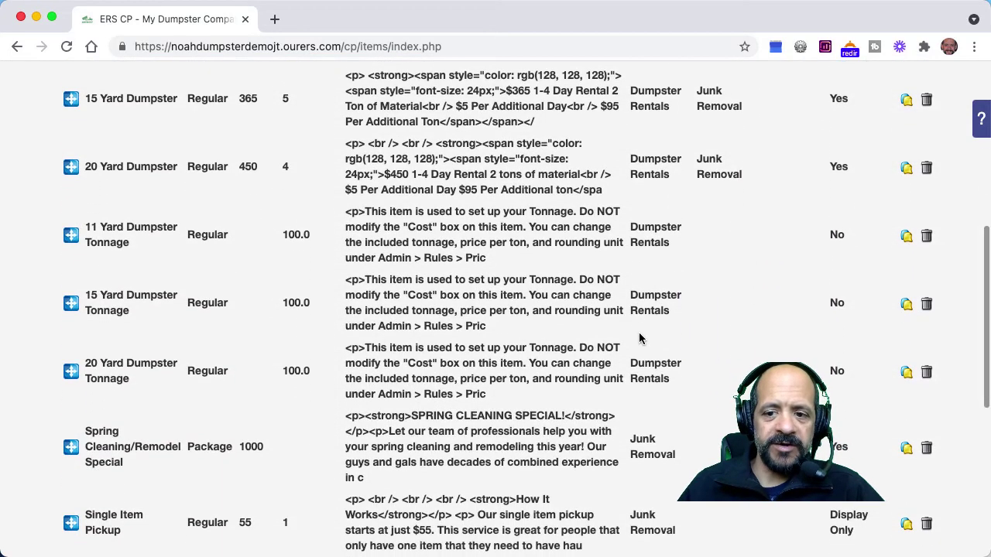
scroll(639, 337, "up", 11)
left_click(627, 192)
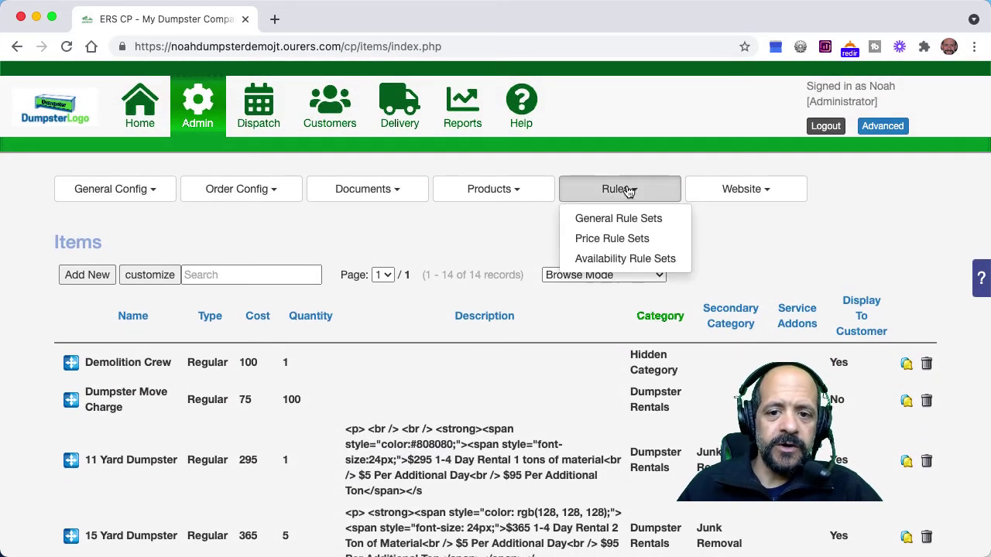
left_click(623, 238)
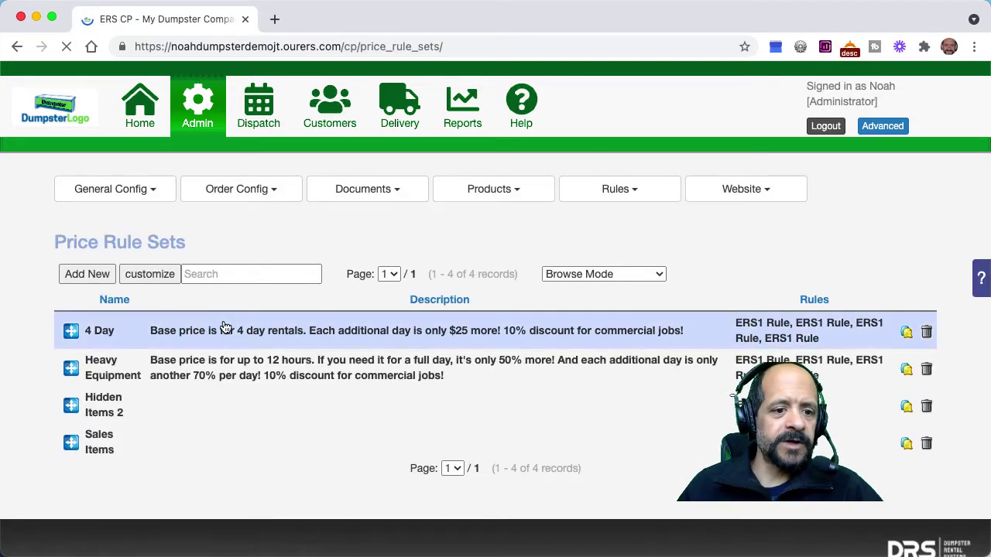
left_click(87, 274)
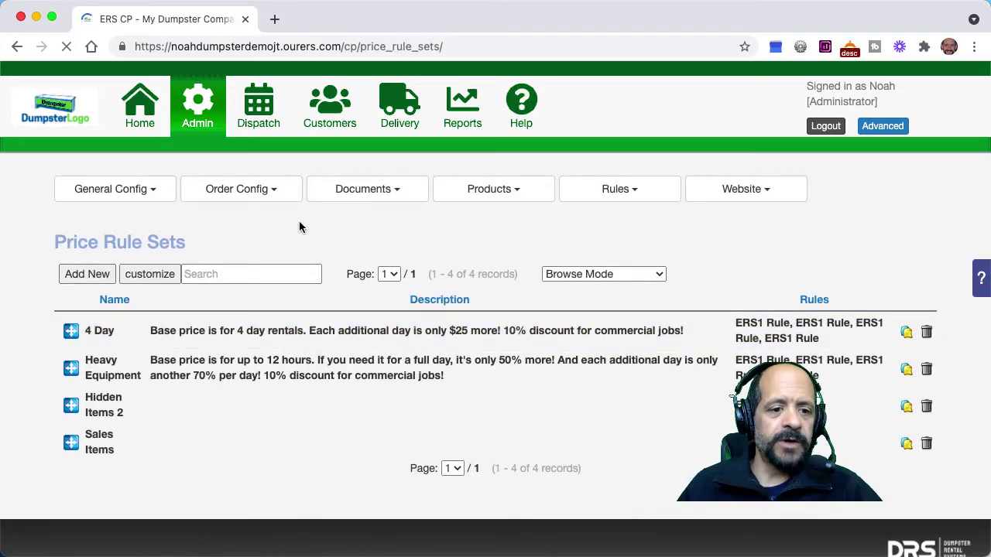
left_click(193, 328)
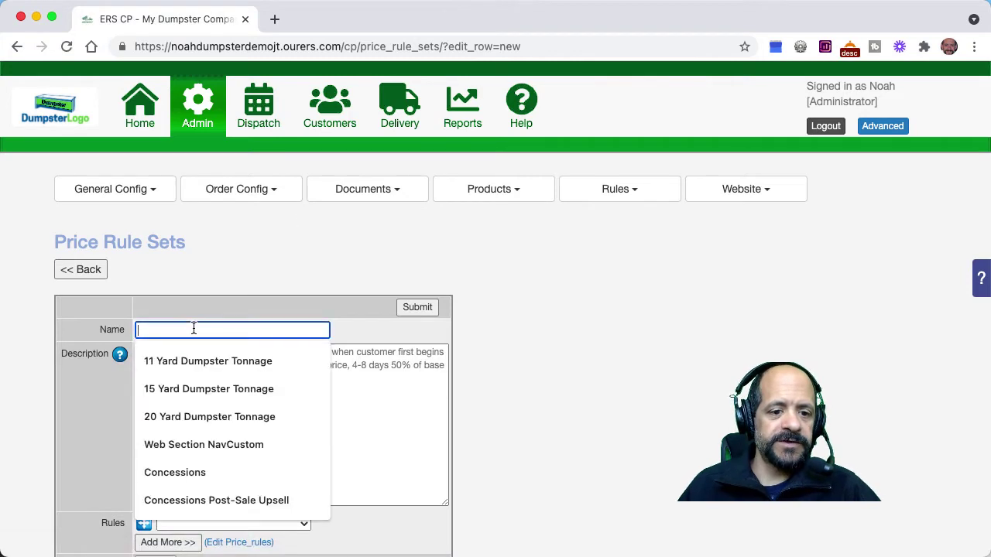
left_click(193, 361)
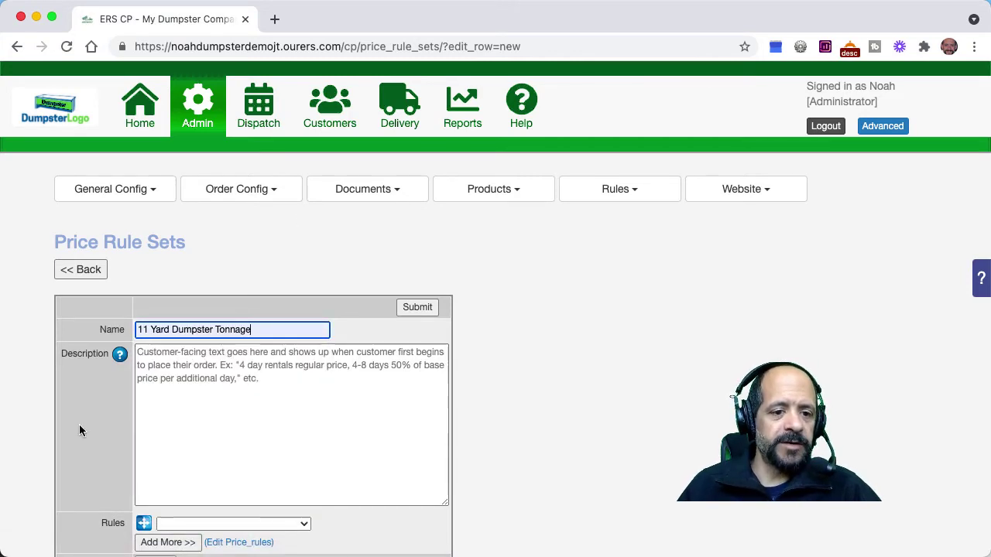
- Add a Charge by Quantity rule to the 11 yard price rule set with Qty Included set to 2
scroll(56, 431, "down", 3)
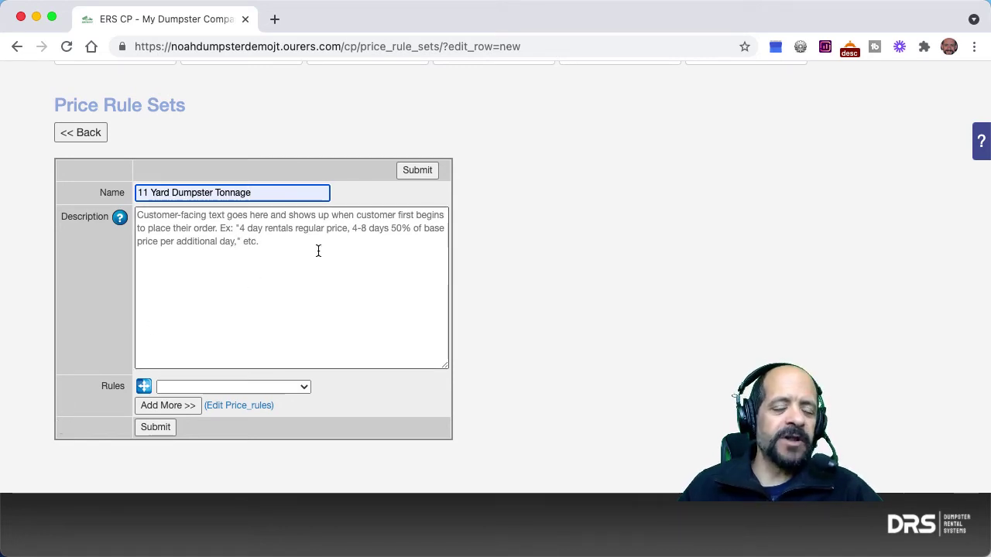
scroll(302, 265, "down", 1)
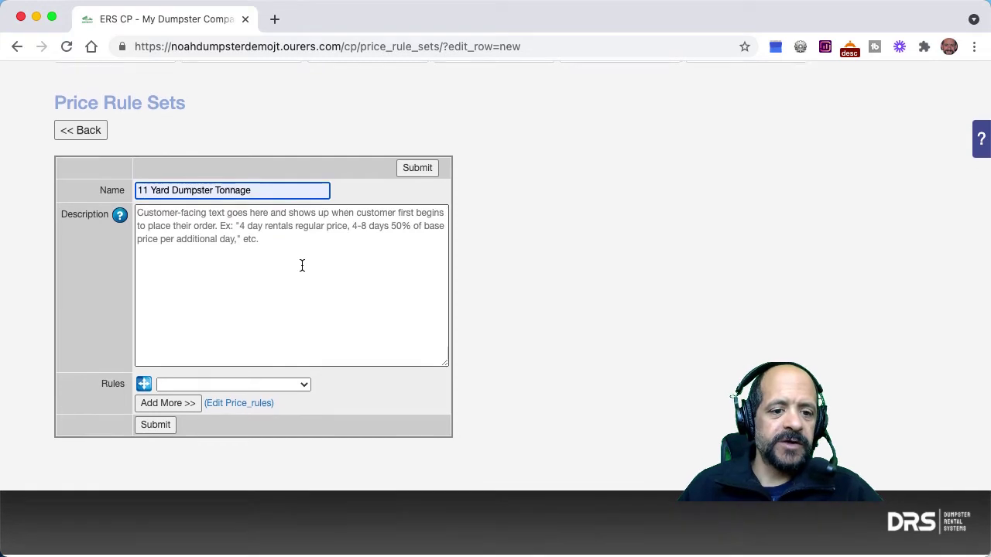
left_click(233, 382)
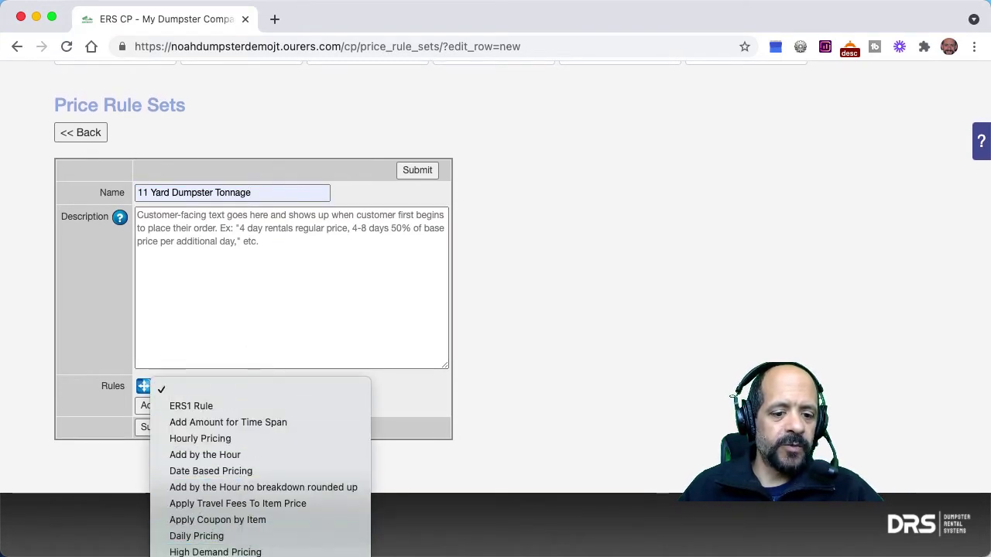
left_click(340, 499)
double_click(404, 390)
type("3")
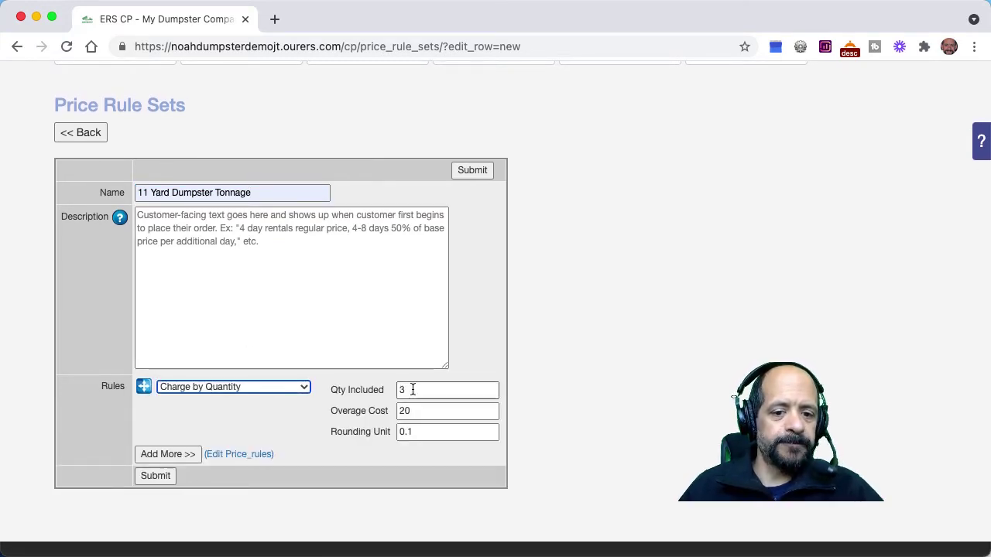
double_click(412, 389)
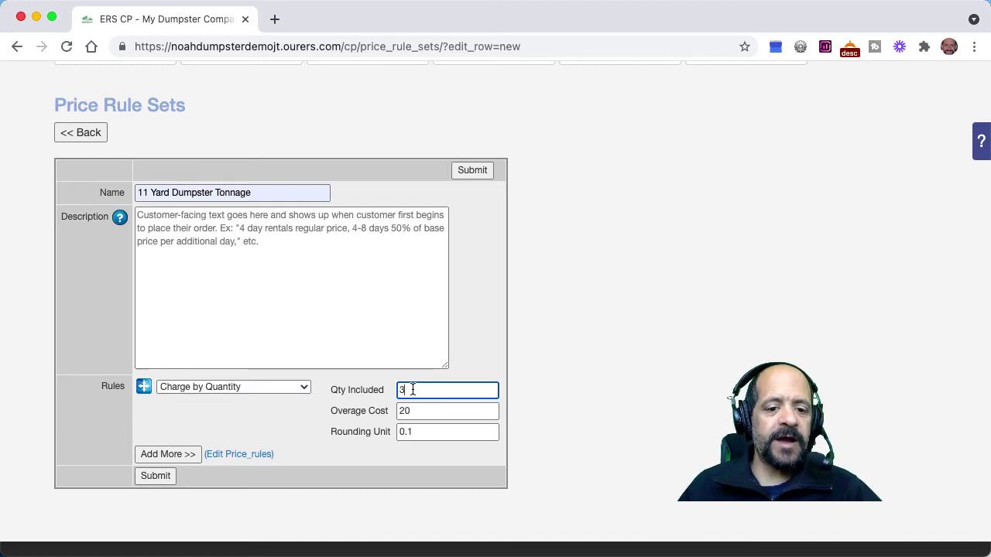
left_click(412, 390)
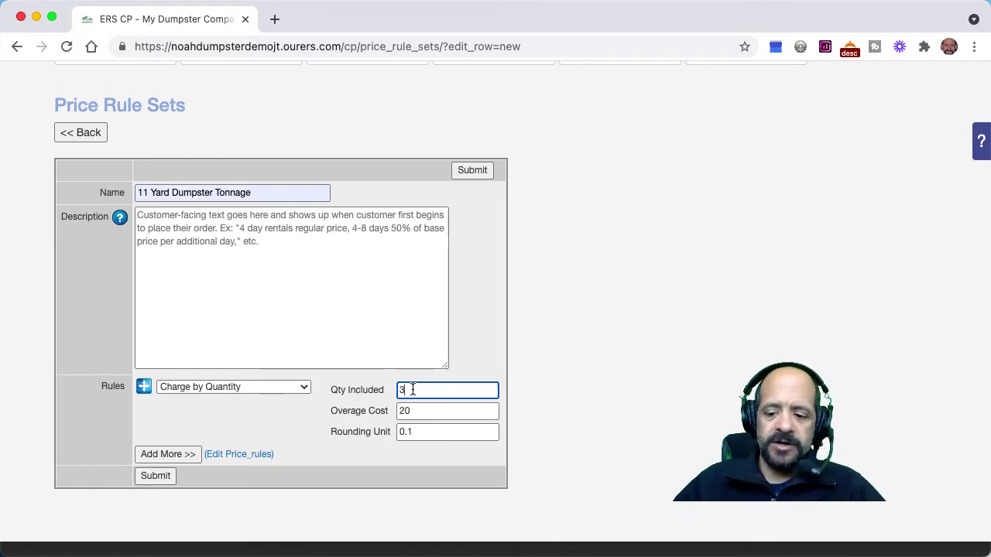
key("BackSpace")
type("2")
- Set the rule's Overage Cost to 50 and Rounding Unit to 0.01, and submit the 11 yard price rule set
left_click(404, 411)
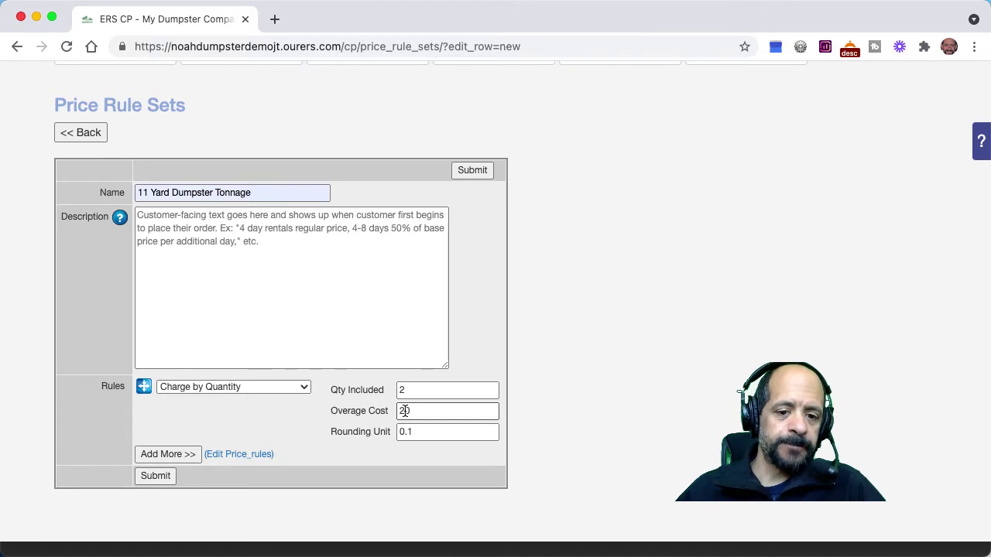
left_click(404, 411)
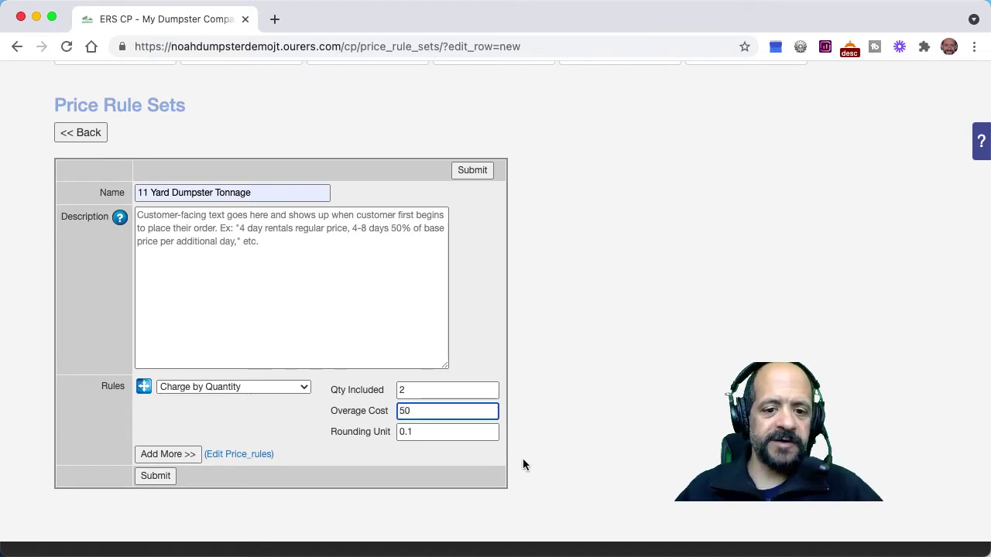
left_click(406, 431)
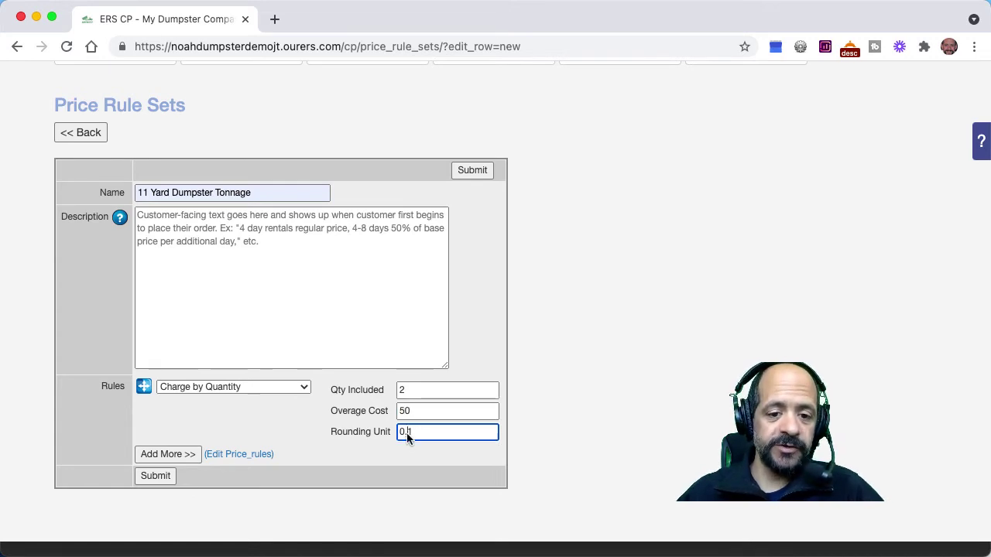
type("0")
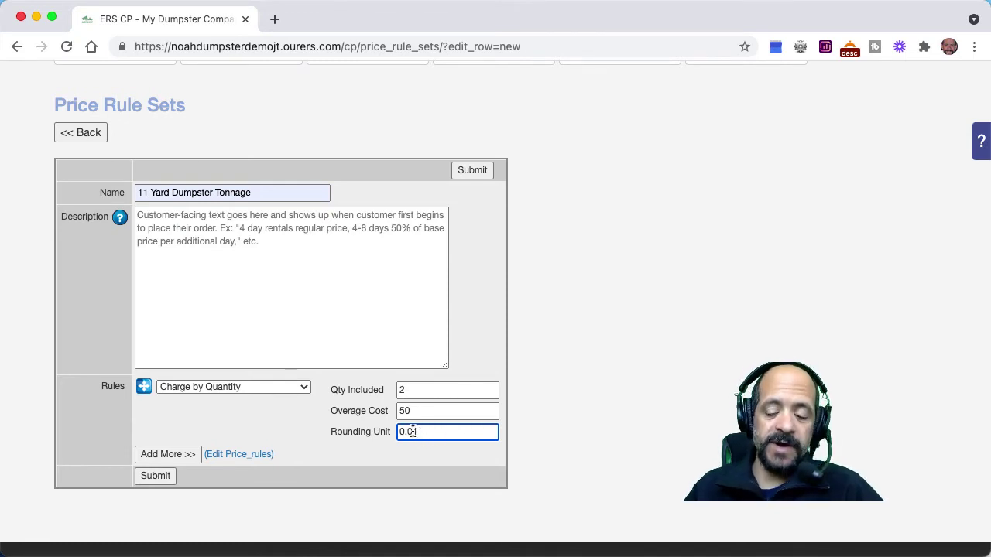
key("BackSpace")
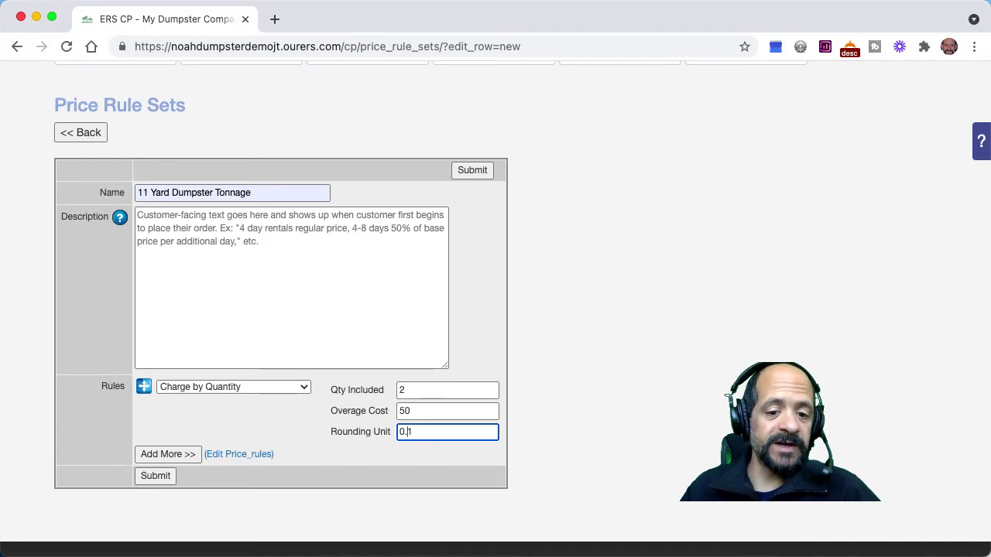
type("0")
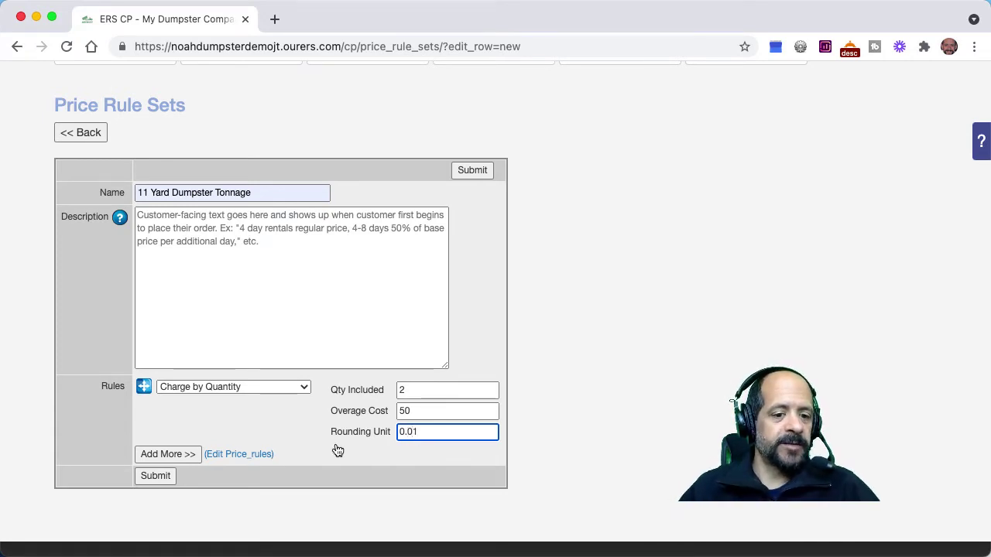
left_click(155, 476)
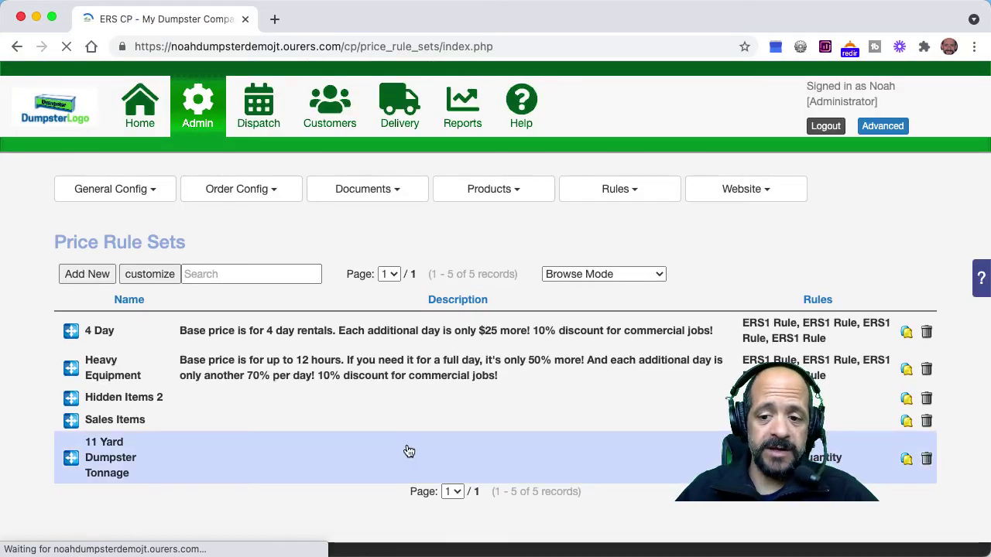
- Duplicate the 11 Yard Dumpster Tonnage price rule set and rename the copy 15 Yard Dumpster Tonnage
left_click(905, 459)
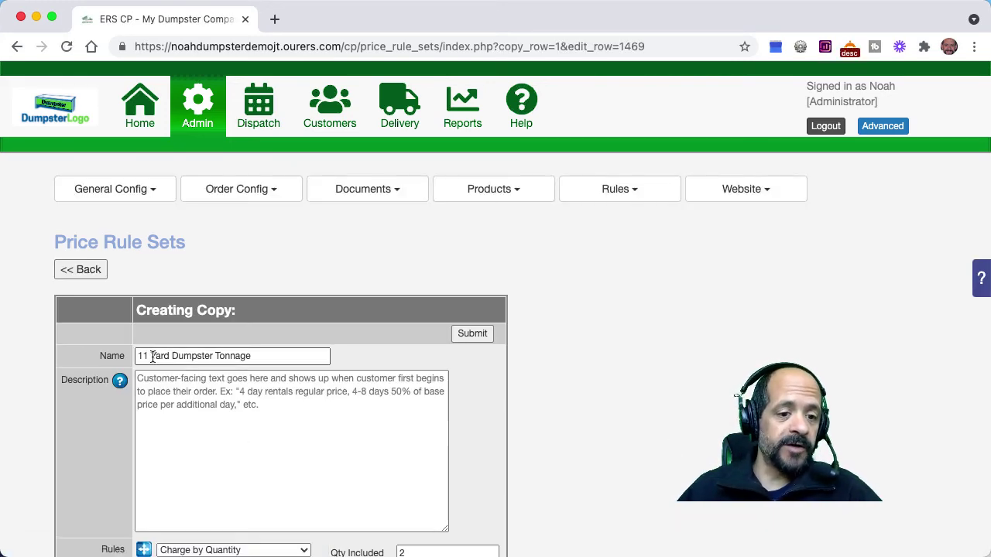
left_click(149, 356)
key("BackSpace")
type("5")
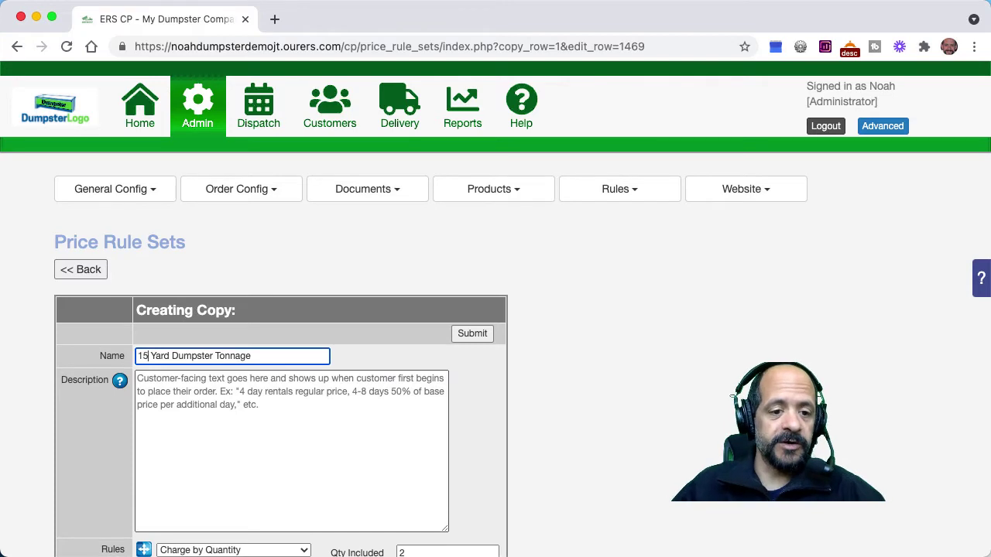
- Set Qty Included to 2.5 for the 15 yard price rule set and submit it
scroll(314, 440, "down", 5)
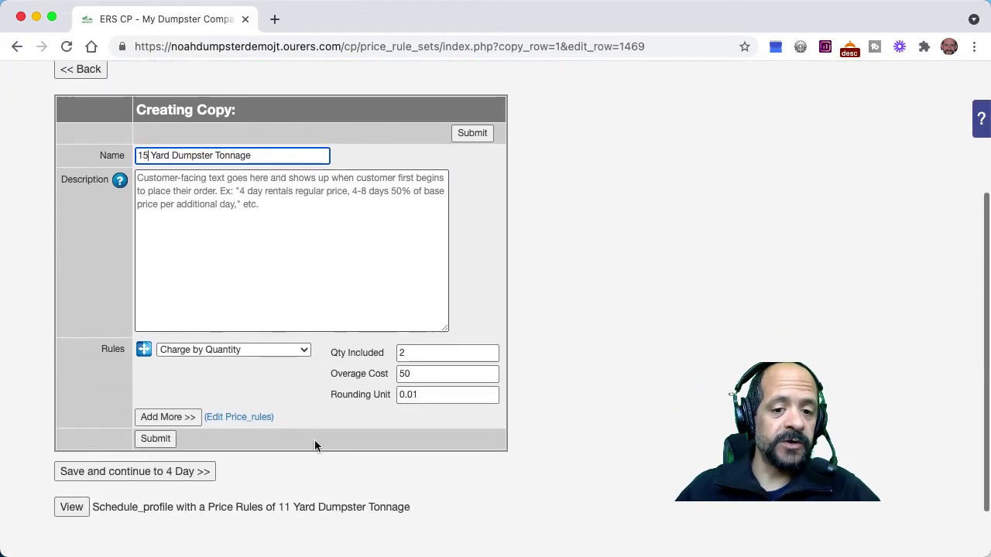
left_click(404, 352)
type(".5")
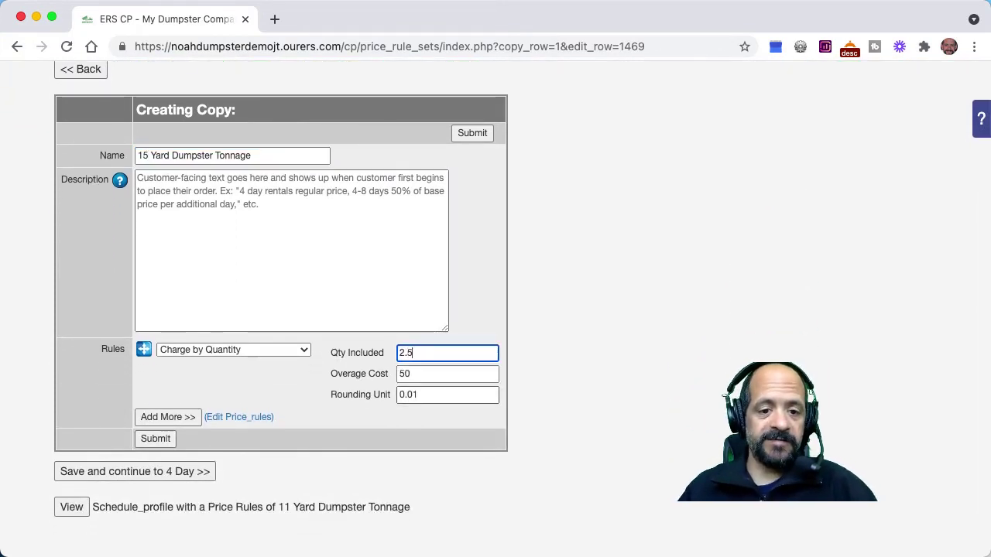
left_click(578, 337)
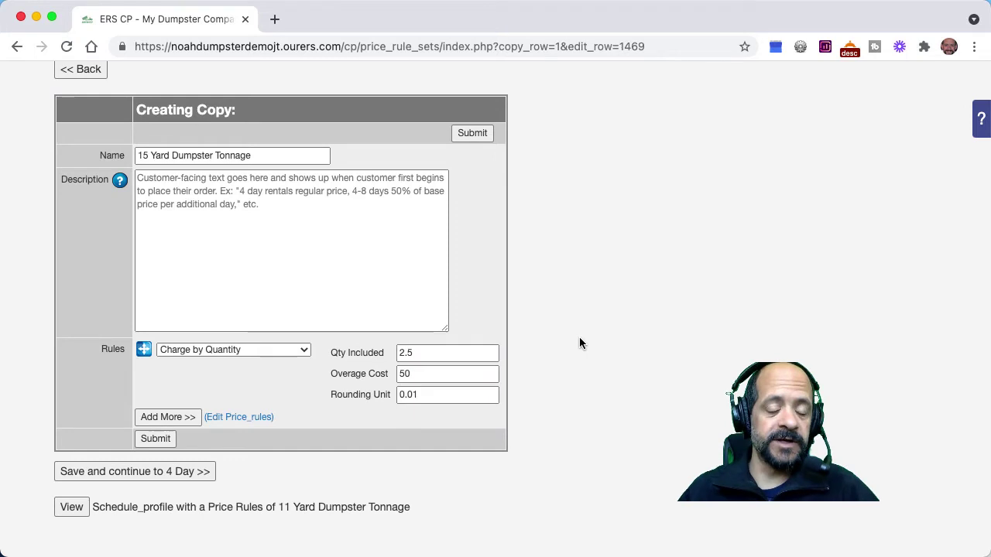
left_click(415, 353)
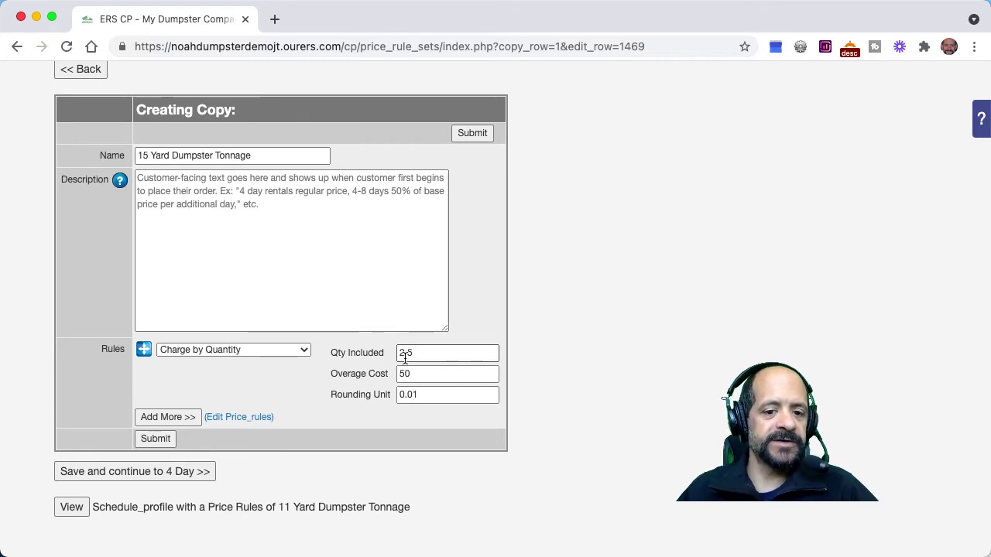
left_click(421, 393)
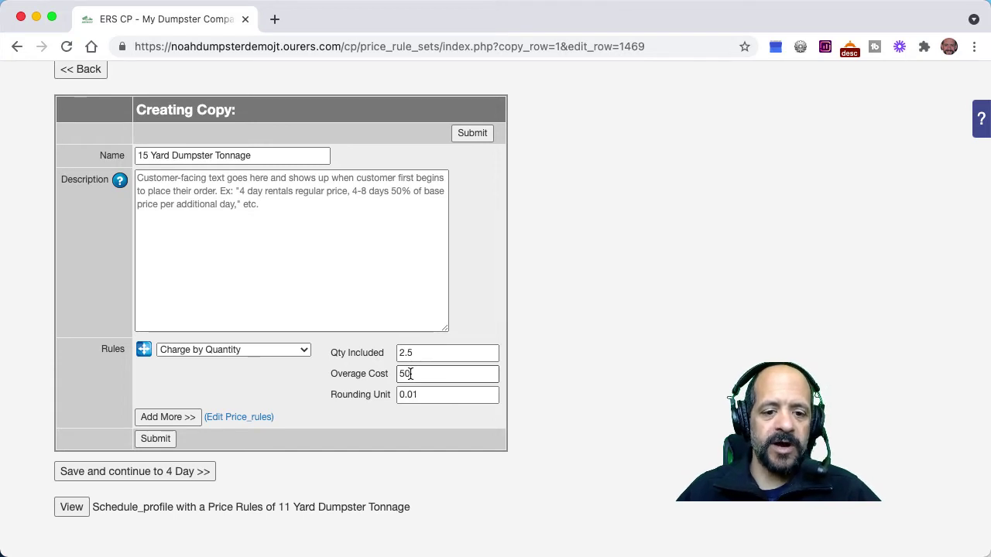
left_click(154, 438)
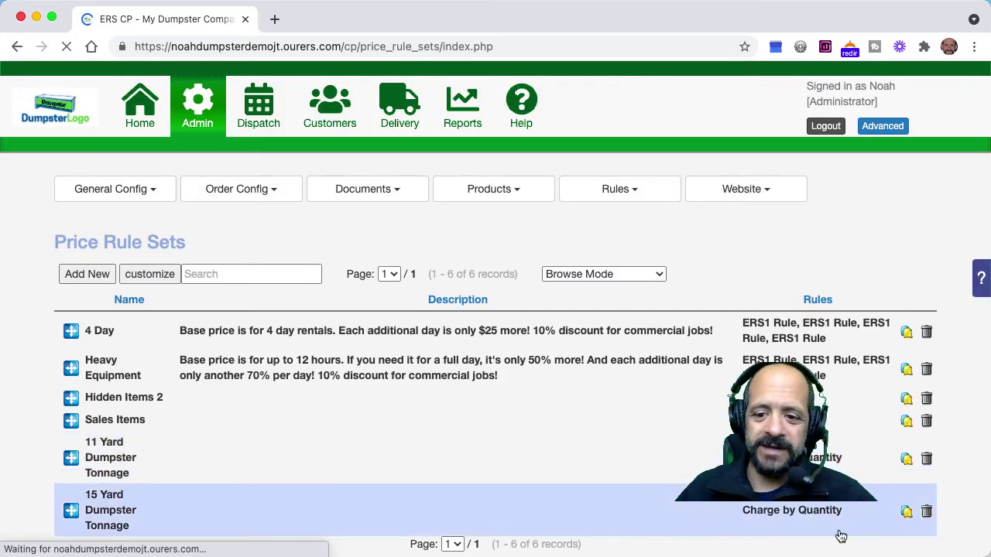
- Duplicate the 15 Yard Dumpster Tonnage price rule set and rename the copy 20 Yard Dumpster Tonnage
left_click(906, 514)
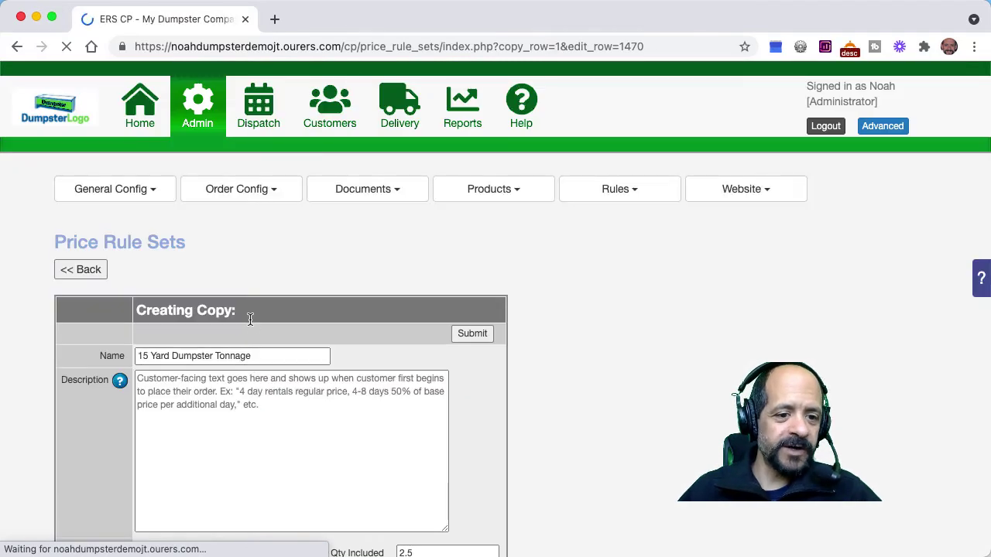
left_click(147, 356)
key("BackSpace")
key("BackSpace")
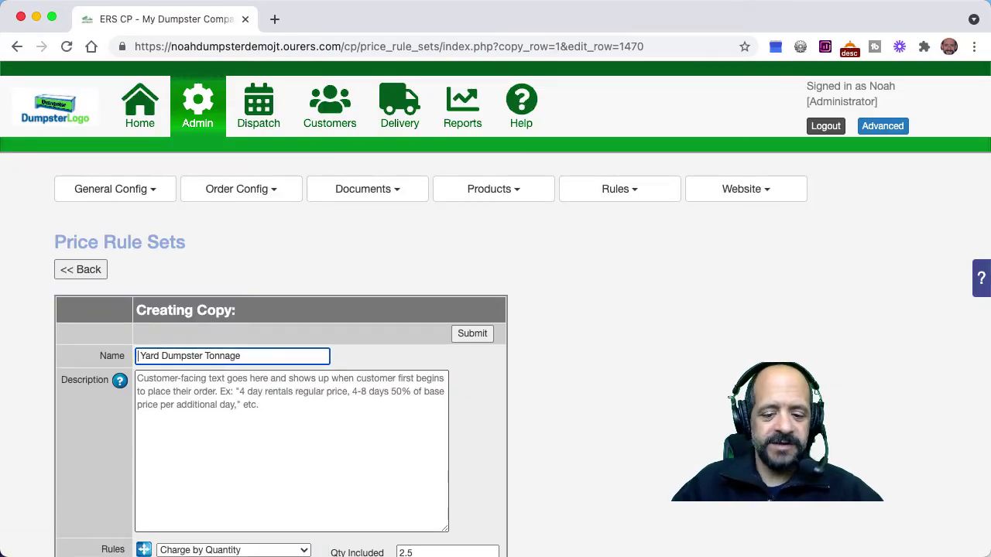
type("20")
- Set Qty Included to 3 for the 20 yard price rule set and submit it
scroll(281, 414, "down", 5)
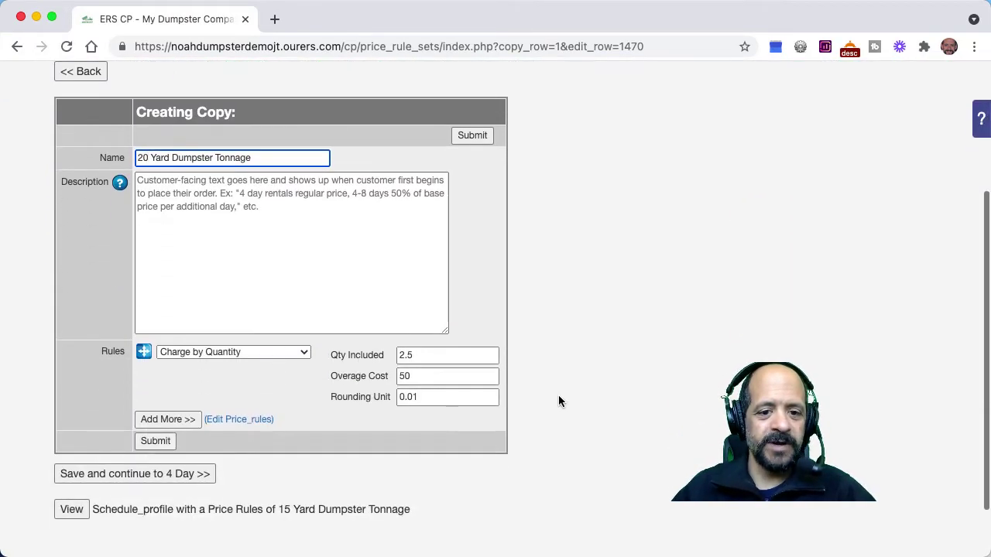
left_click(416, 356)
key("super+a")
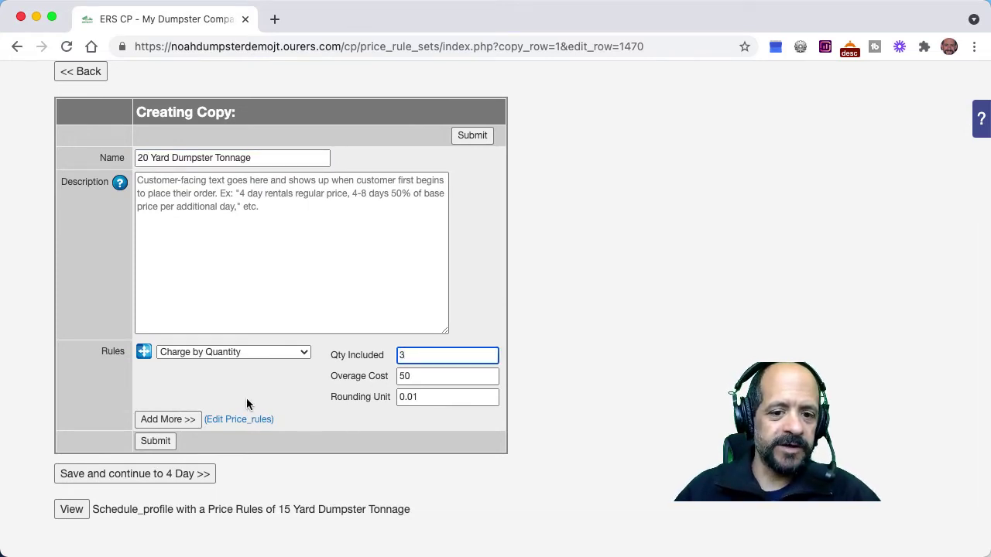
left_click(157, 441)
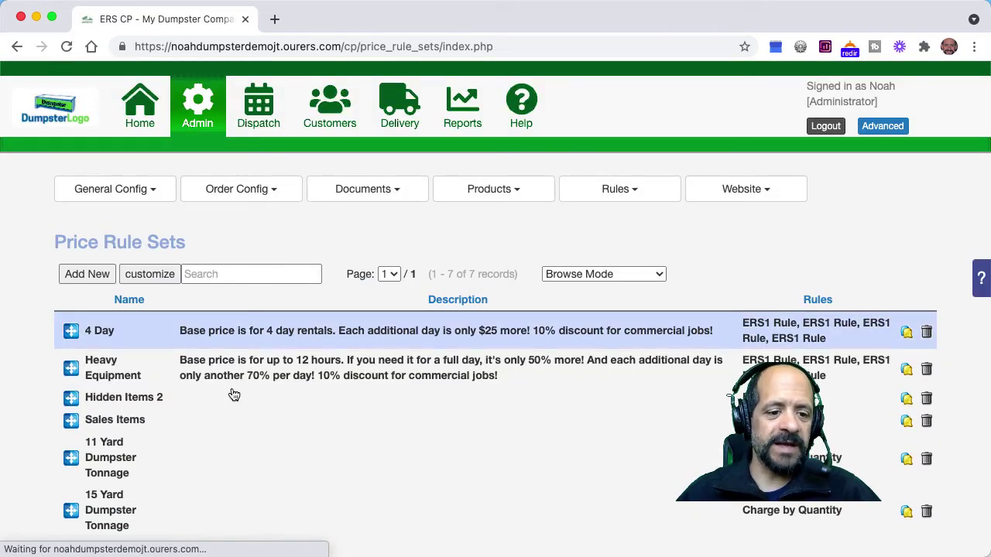
- Start a new schedule profile and name it 11 Yard Dumpster Tonnage, with Mode left at None
left_click(508, 200)
left_click(508, 276)
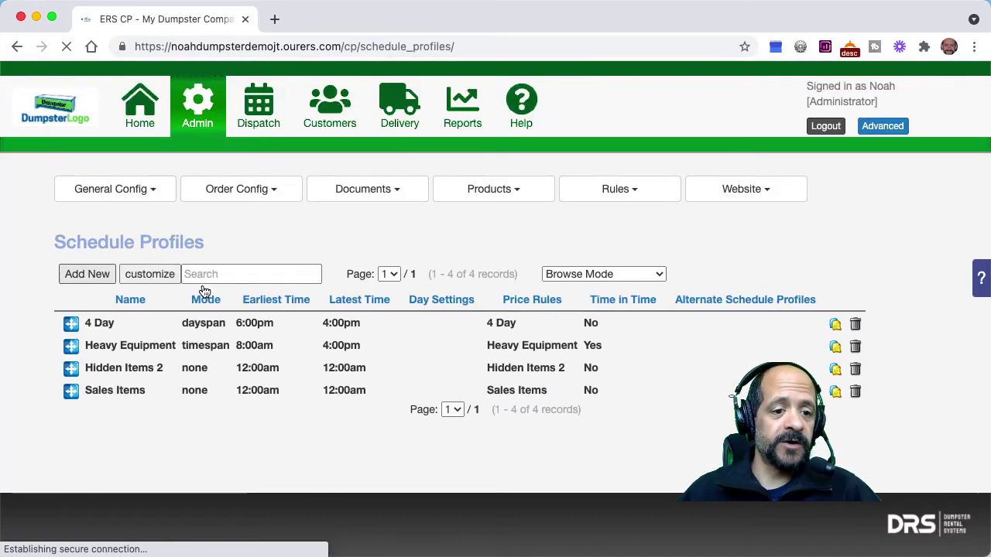
left_click(86, 275)
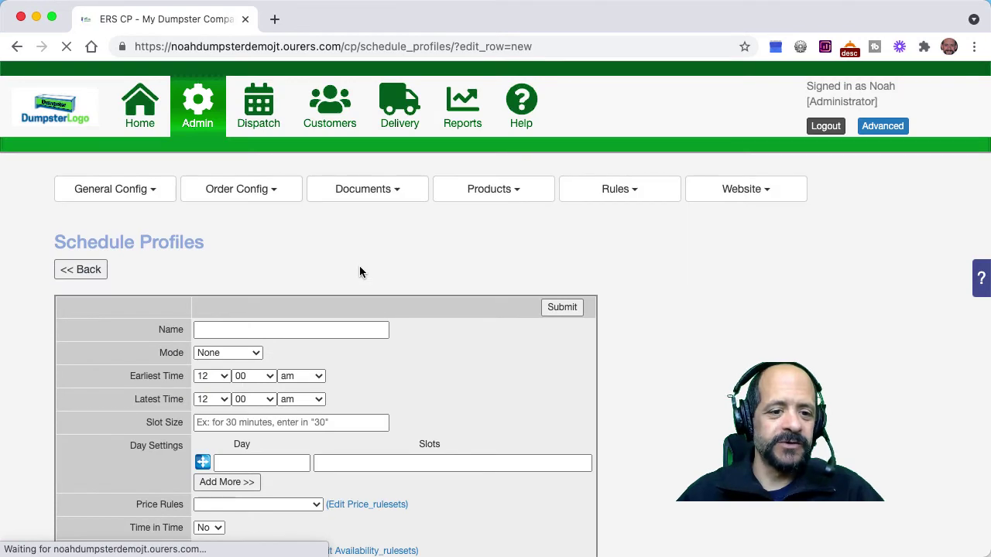
left_click(218, 332)
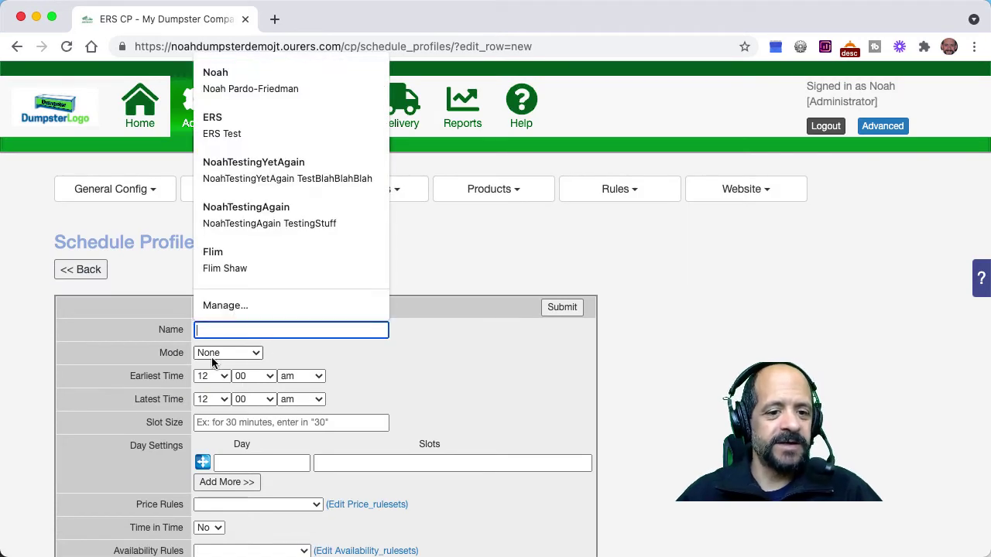
type("11 Yard Dumpster Tonnage")
left_click(232, 360)
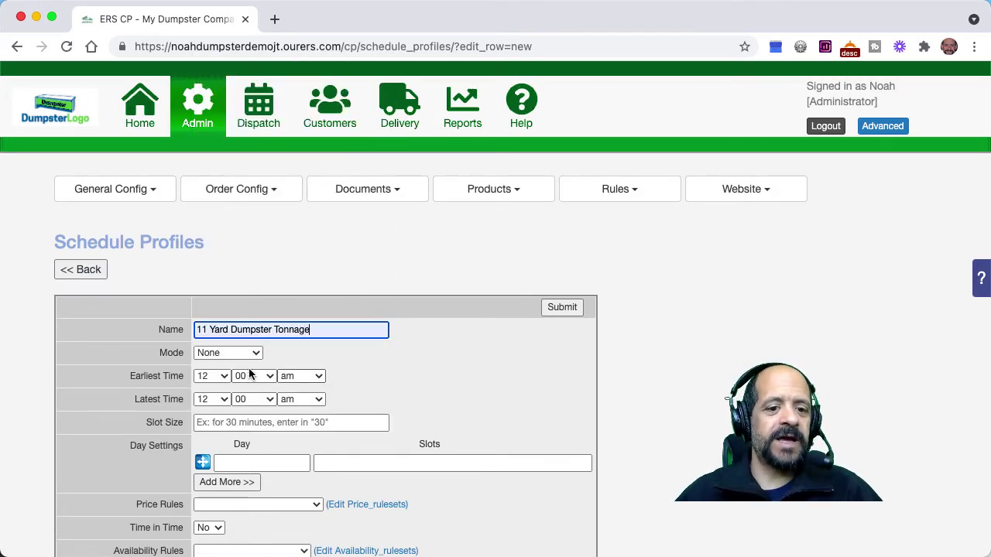
- Assign the 11 Yard Dumpster Tonnage price rules to the new schedule profile and set Time in Time to Yes
scroll(460, 363, "down", 5)
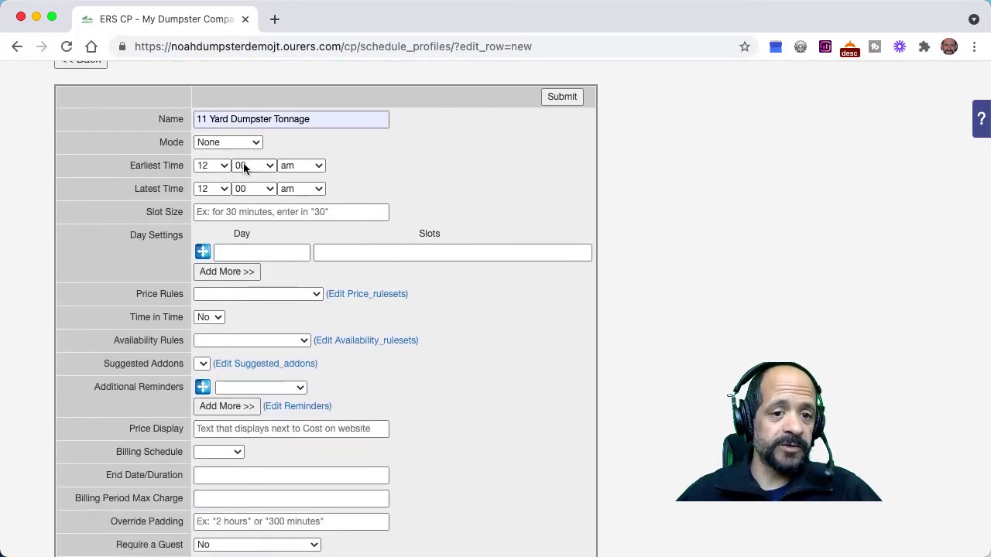
left_click(244, 295)
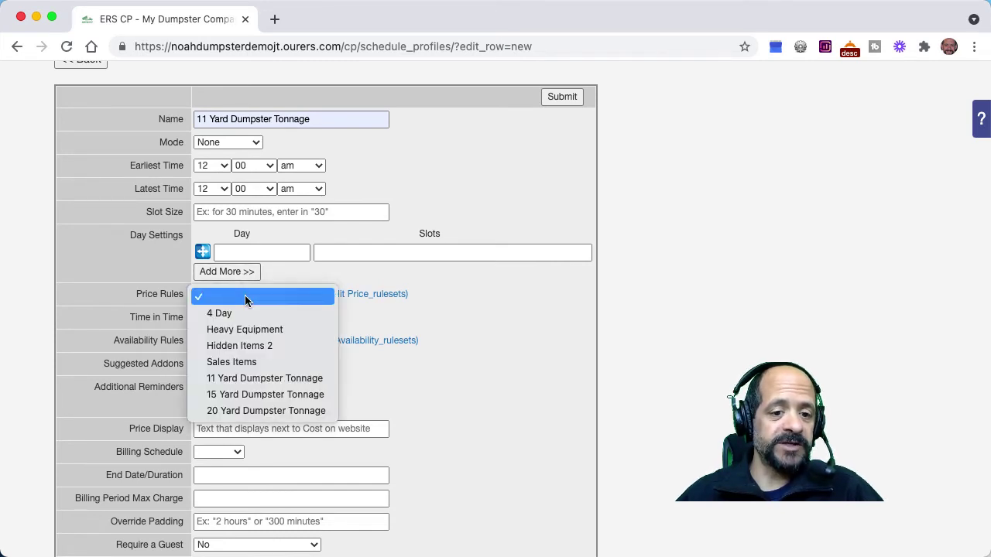
left_click(260, 378)
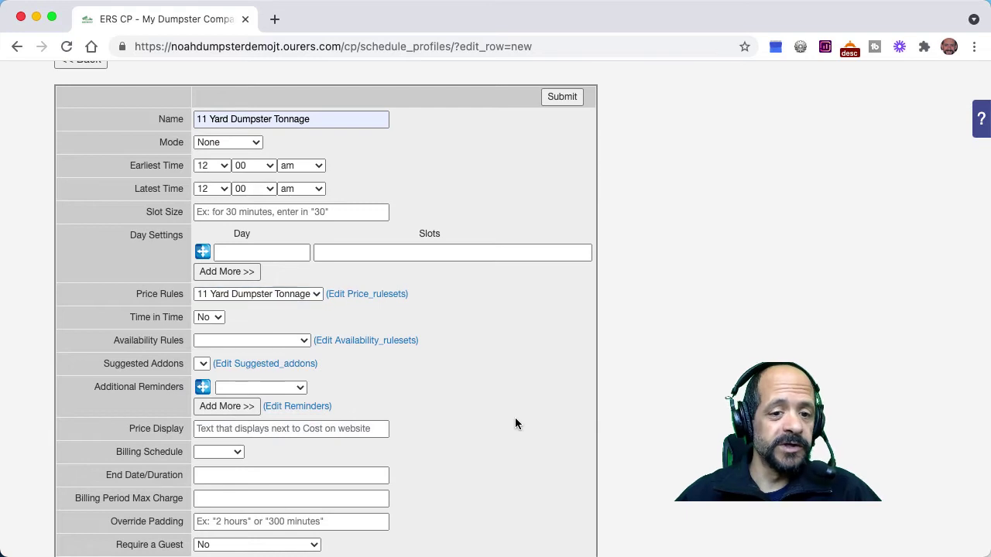
scroll(515, 423, "down", 4)
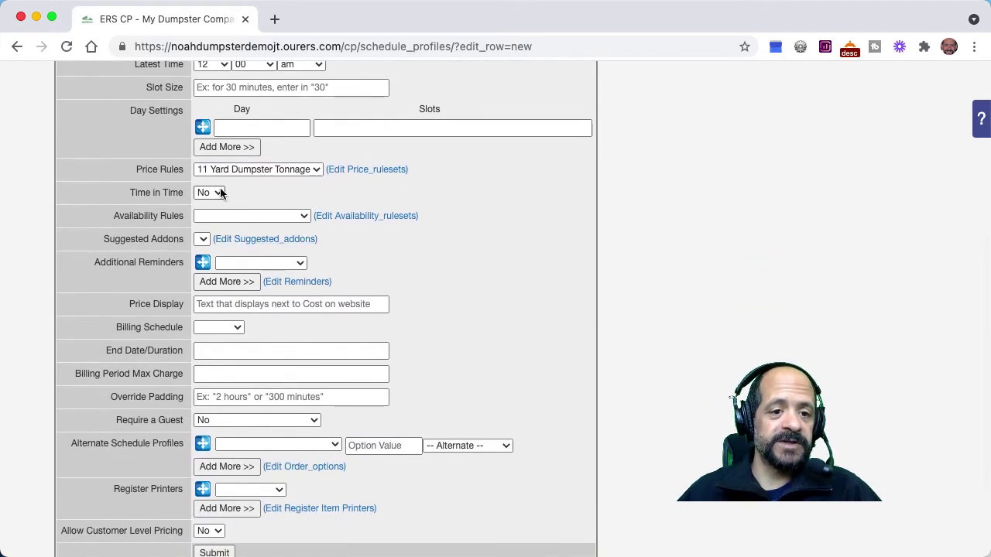
left_click(220, 194)
left_click(216, 210)
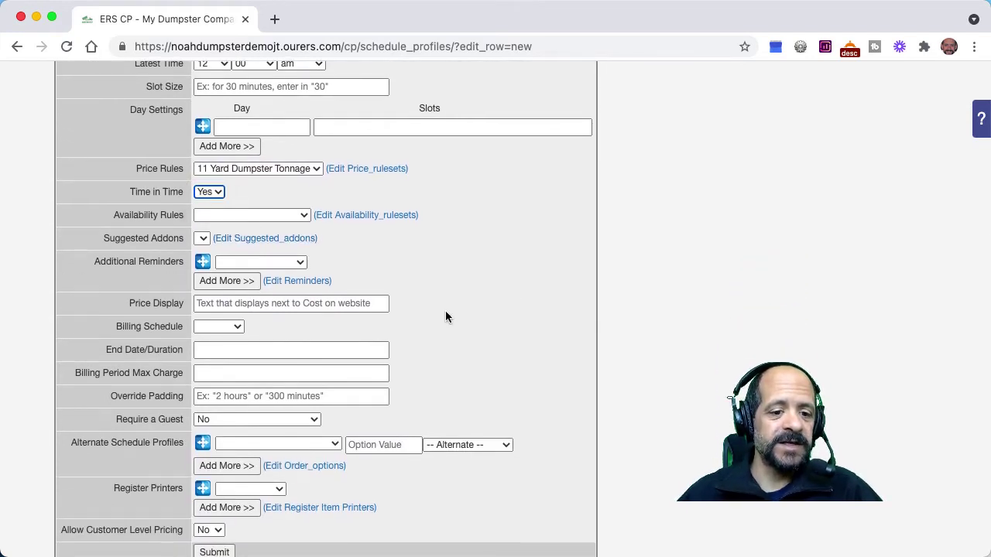
- Set Allow Customer Level Pricing to Yes for the 11 yard schedule profile and submit it
scroll(445, 310, "down", 2)
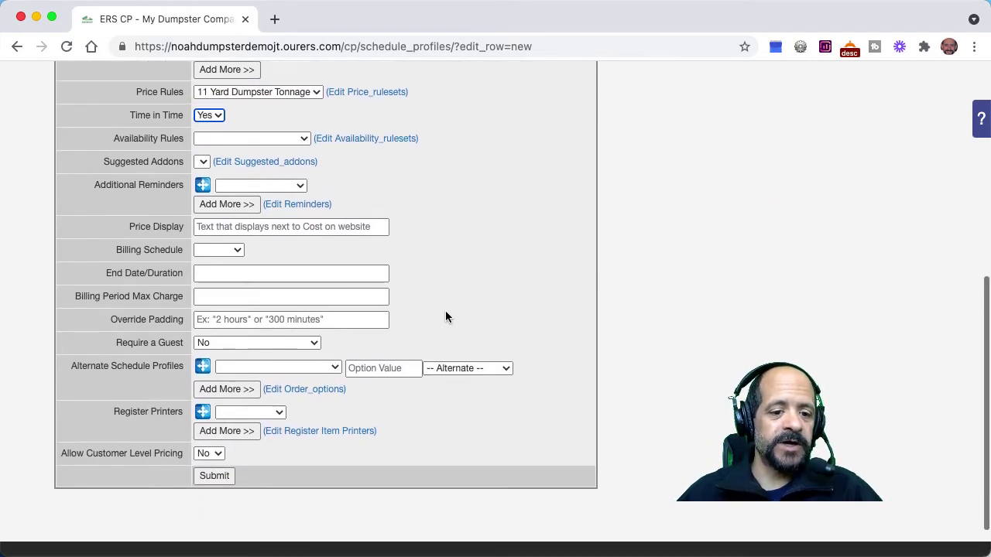
left_click(213, 455)
left_click(213, 469)
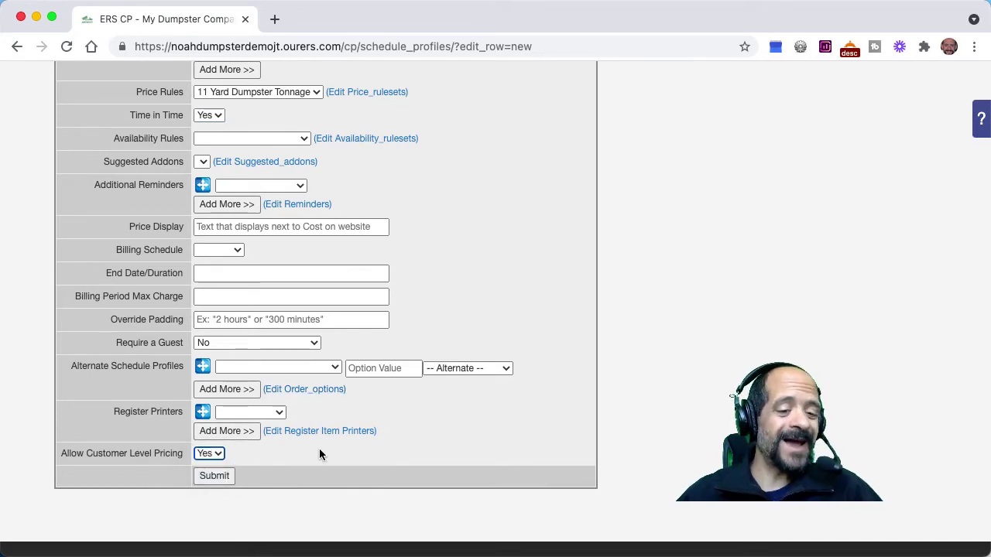
left_click(224, 477)
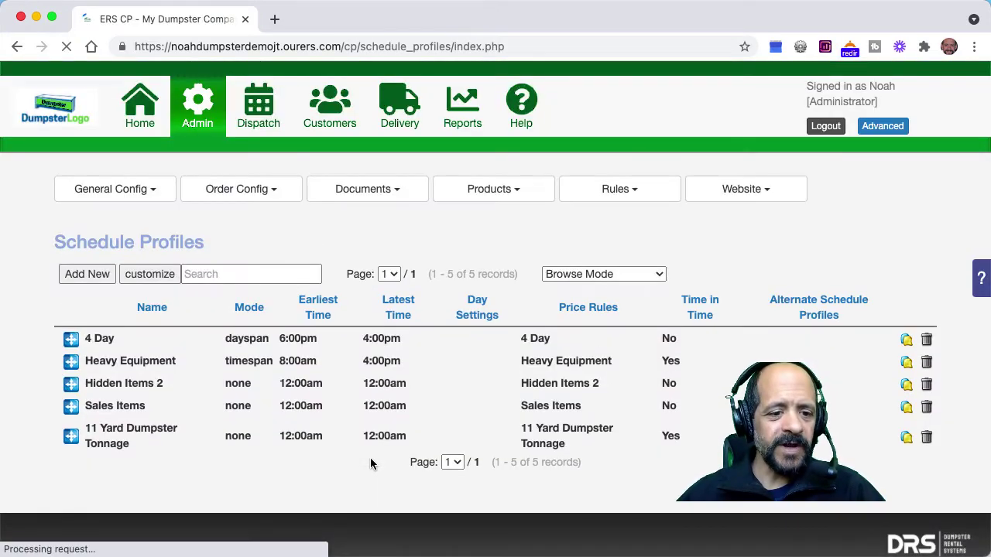
- Duplicate the 11 Yard Dumpster Tonnage schedule profile and rename the copy 15 Yard Dumpster Tonnage
left_click(905, 437)
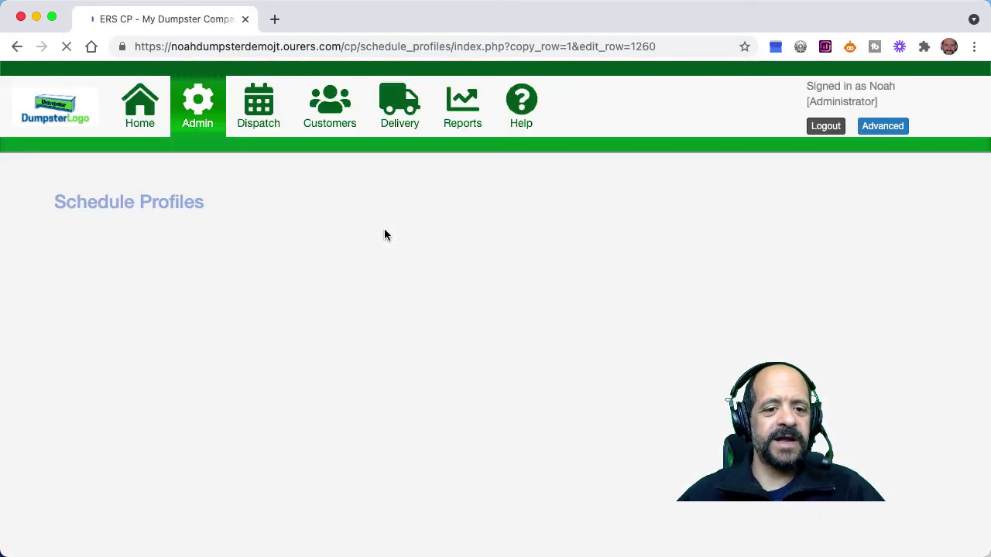
left_click(205, 356)
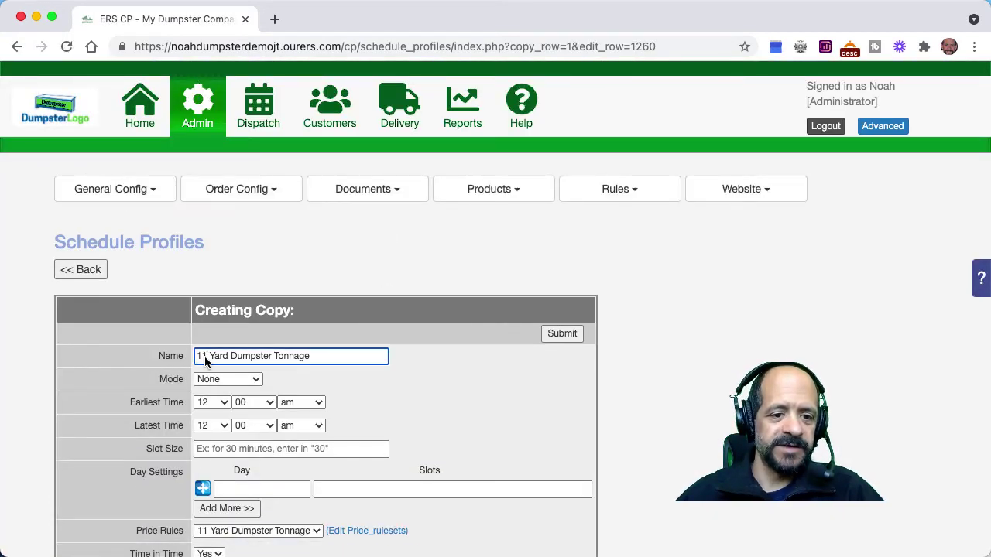
key("BackSpace")
type("5")
- Assign the 15 Yard Dumpster Tonnage price rules to the copied schedule profile and submit it
scroll(232, 383, "down", 5)
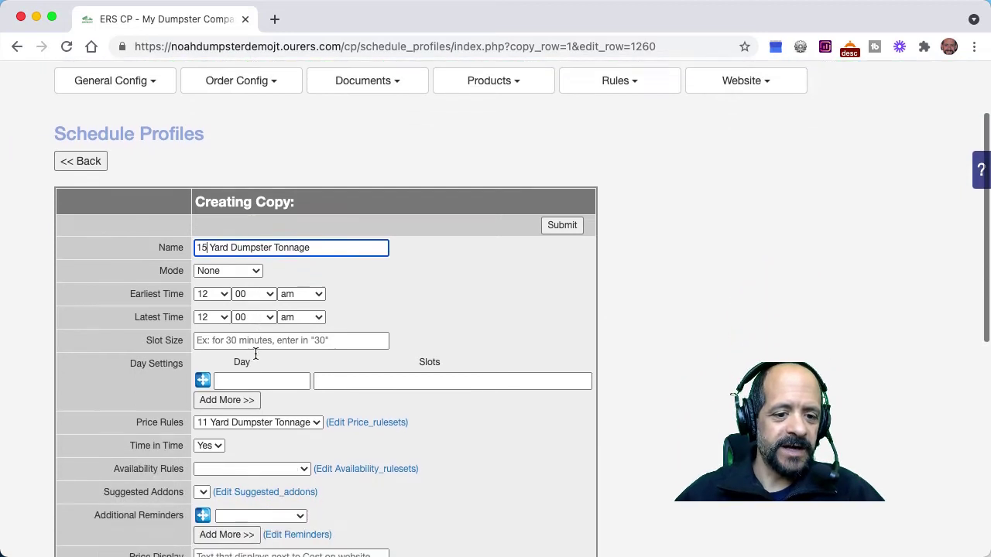
left_click(258, 363)
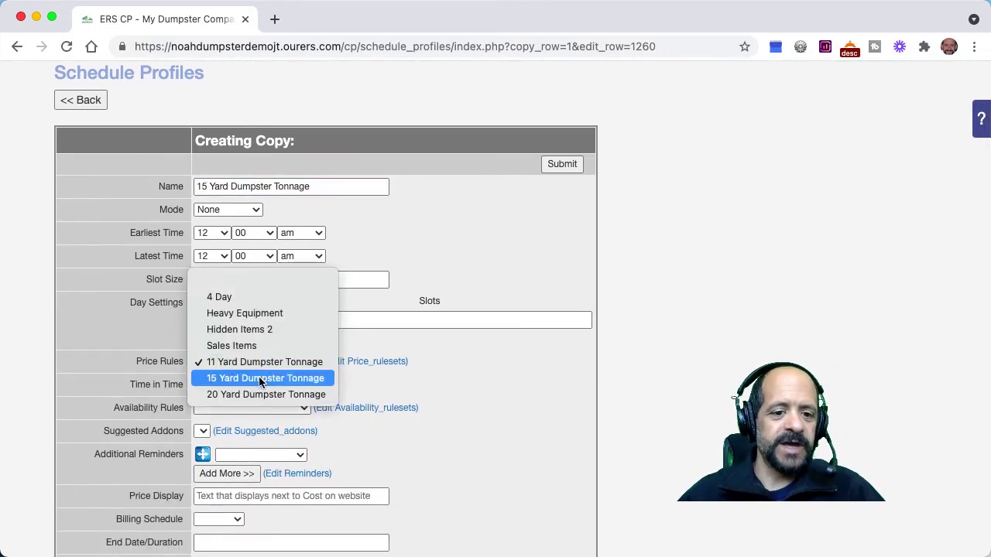
left_click(260, 377)
scroll(458, 396, "down", 2)
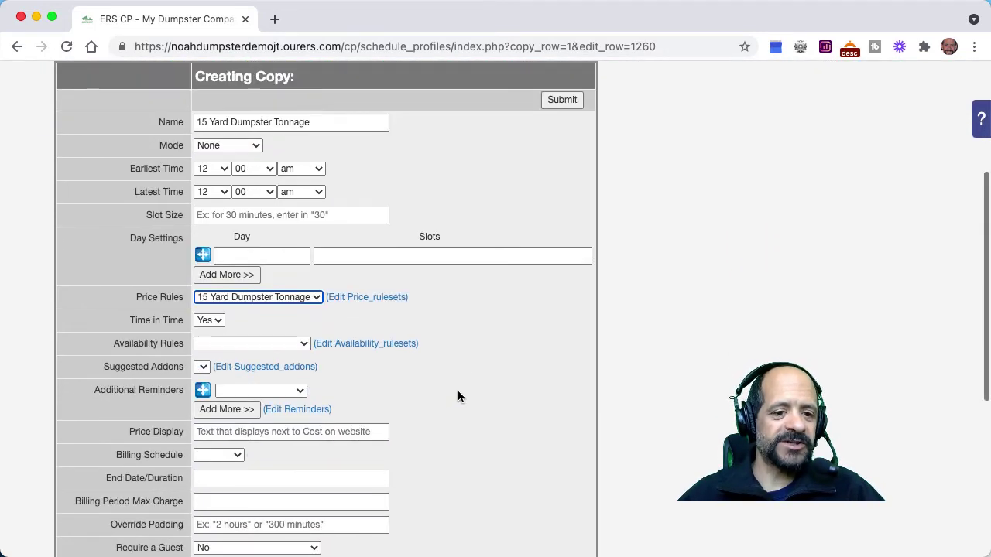
scroll(457, 396, "down", 1)
scroll(457, 396, "up", 5)
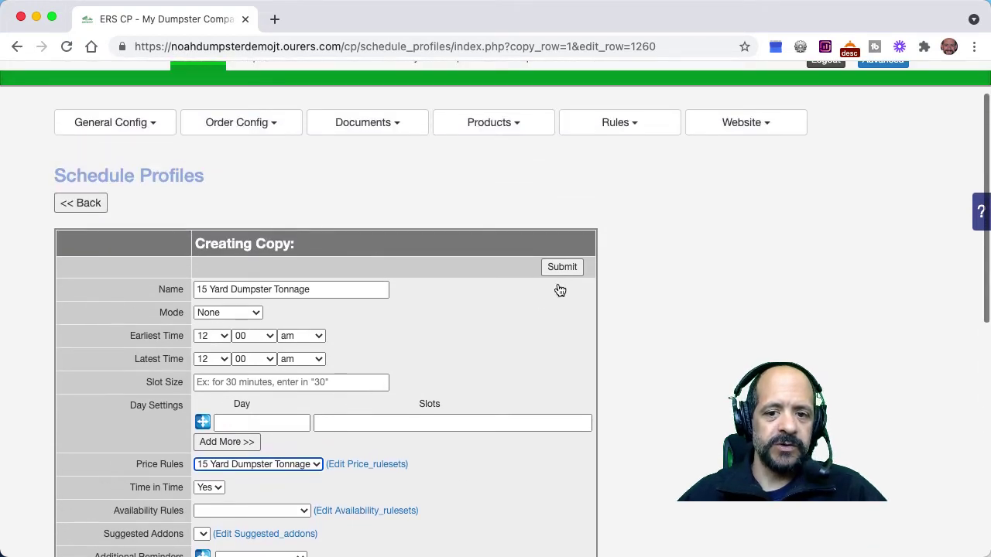
left_click(567, 270)
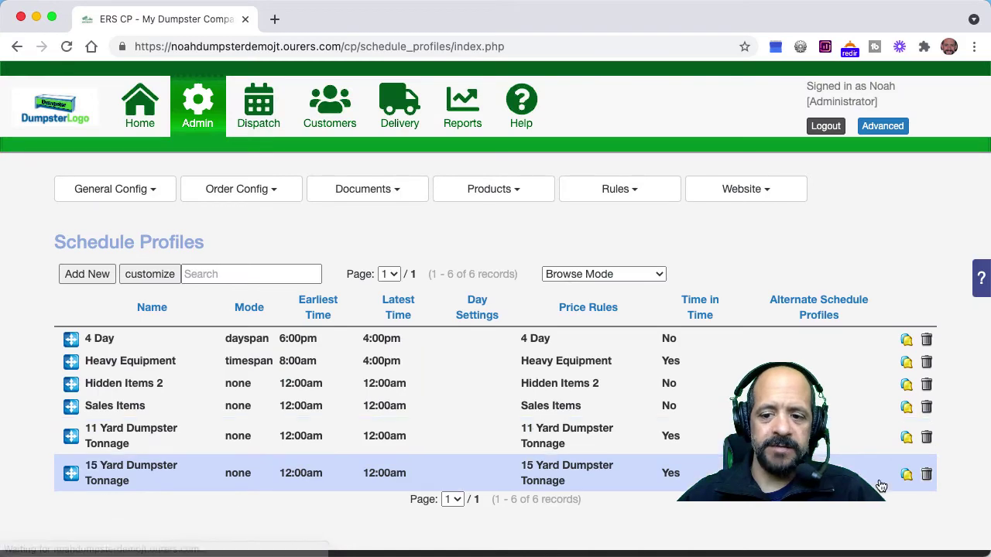
- Duplicate the 15 Yard Dumpster Tonnage schedule profile and rename the copy 20 Yard Dumpster Tonnage
left_click(907, 473)
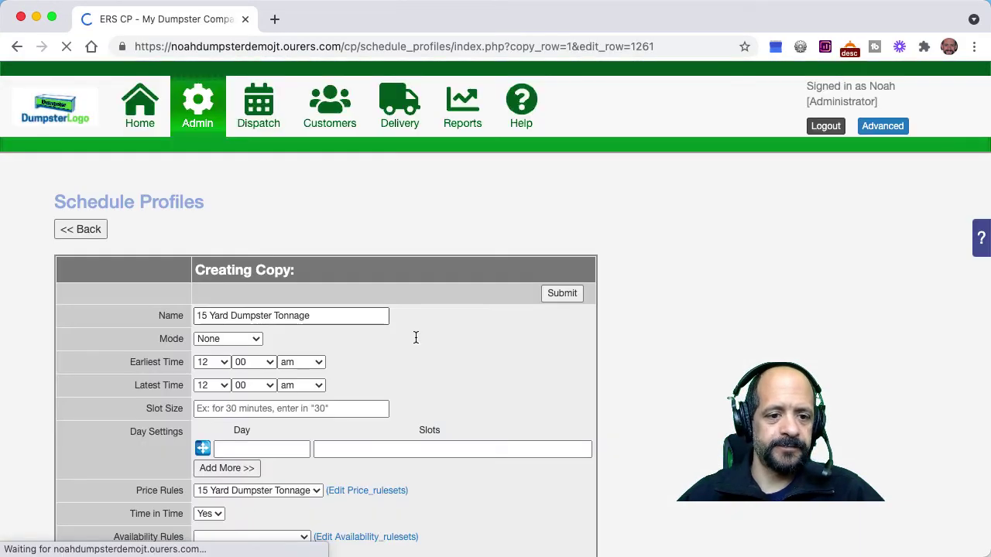
double_click(200, 349)
type("20")
- Assign the 20 Yard Dumpster Tonnage price rules to the copied schedule profile and submit it
scroll(210, 395, "down", 3)
left_click(209, 389)
left_click(232, 404)
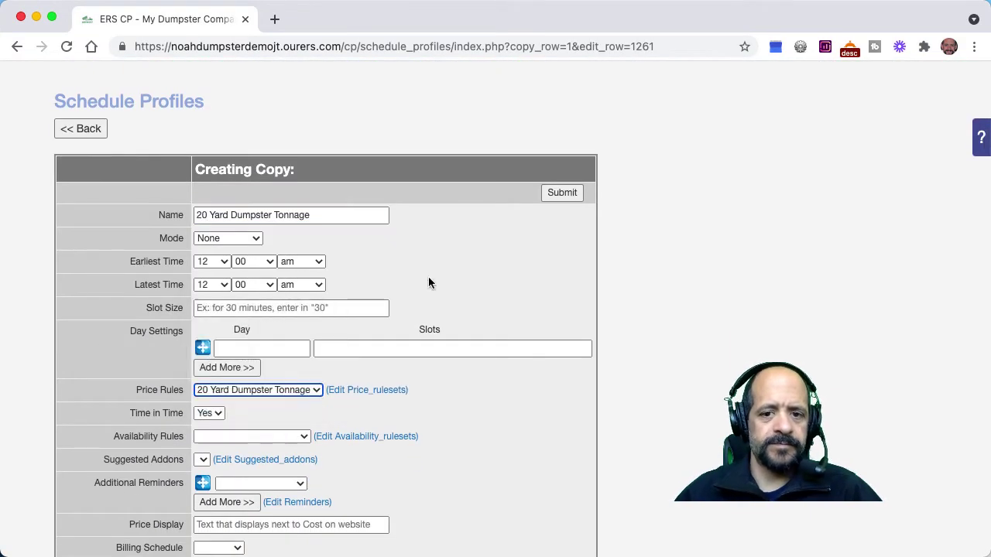
left_click(562, 193)
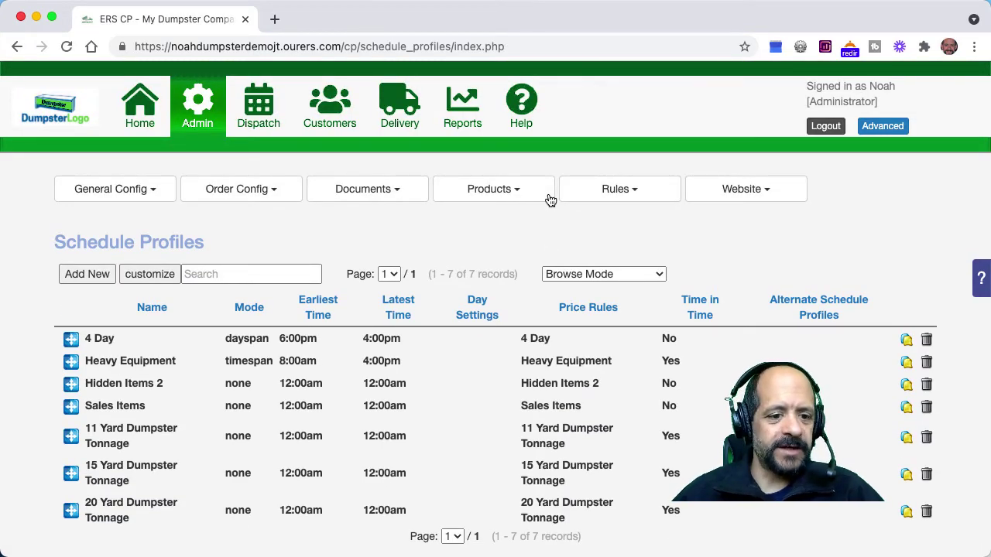
- Create a new product addon and name it 11 Yard Dumpster Tonnage
left_click(505, 193)
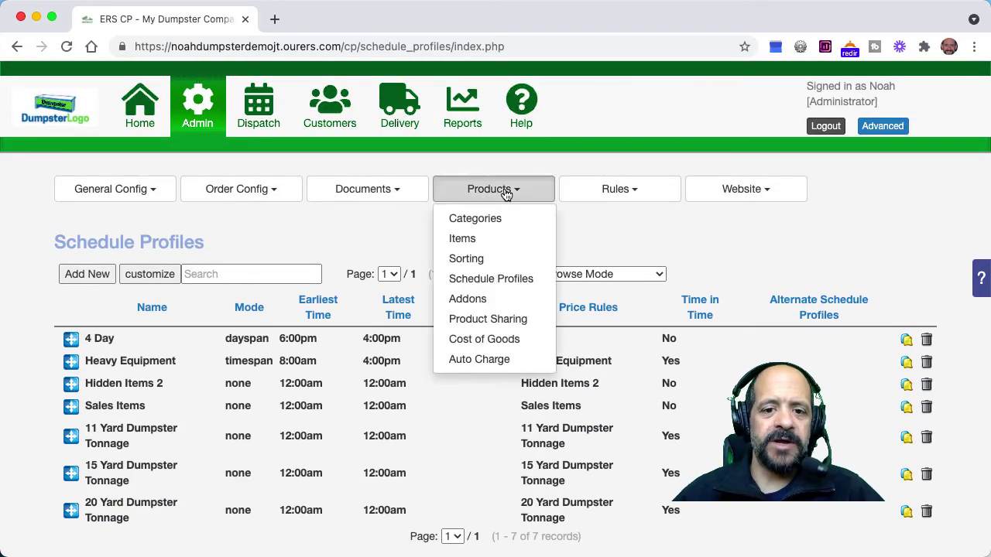
left_click(484, 298)
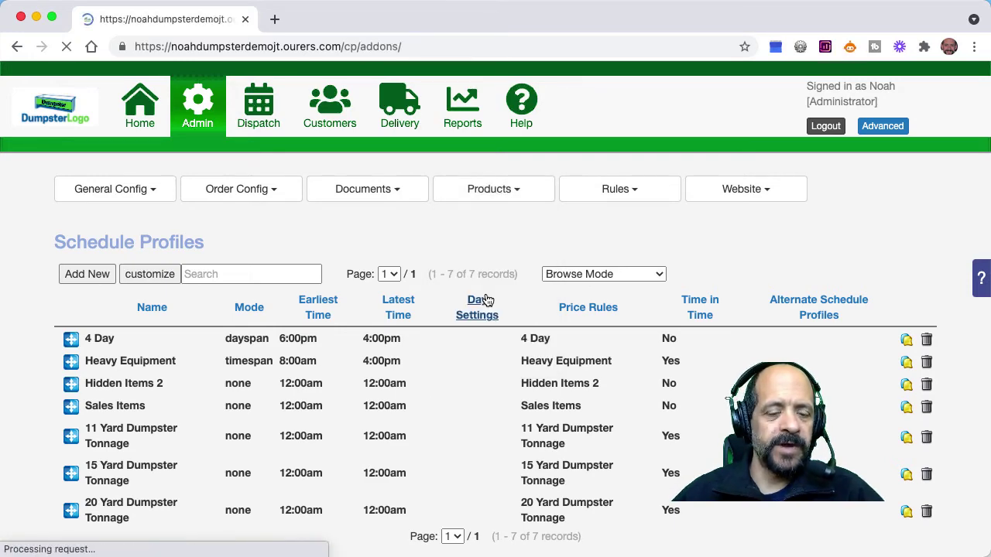
left_click(91, 275)
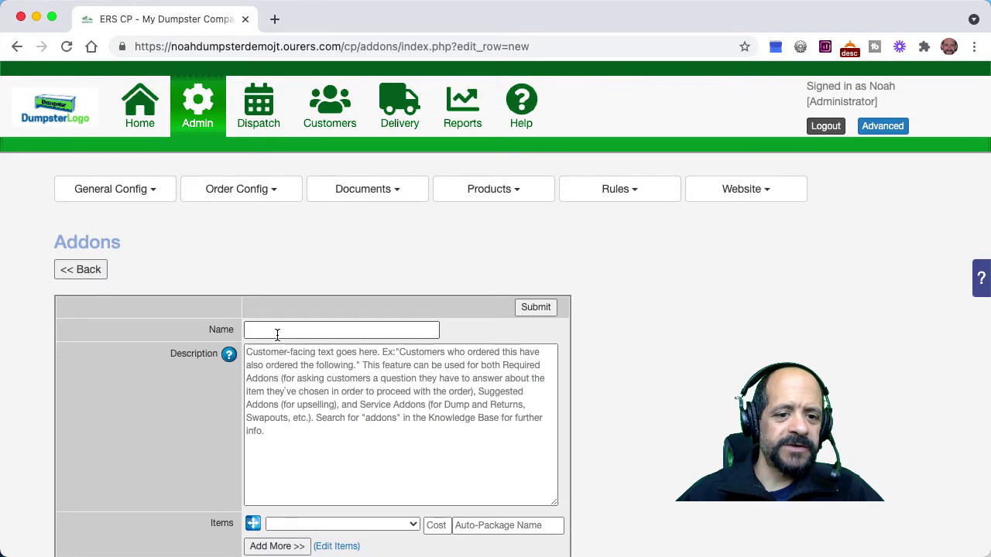
left_click(276, 334)
type("11 Yard Dumpster Tonnage")
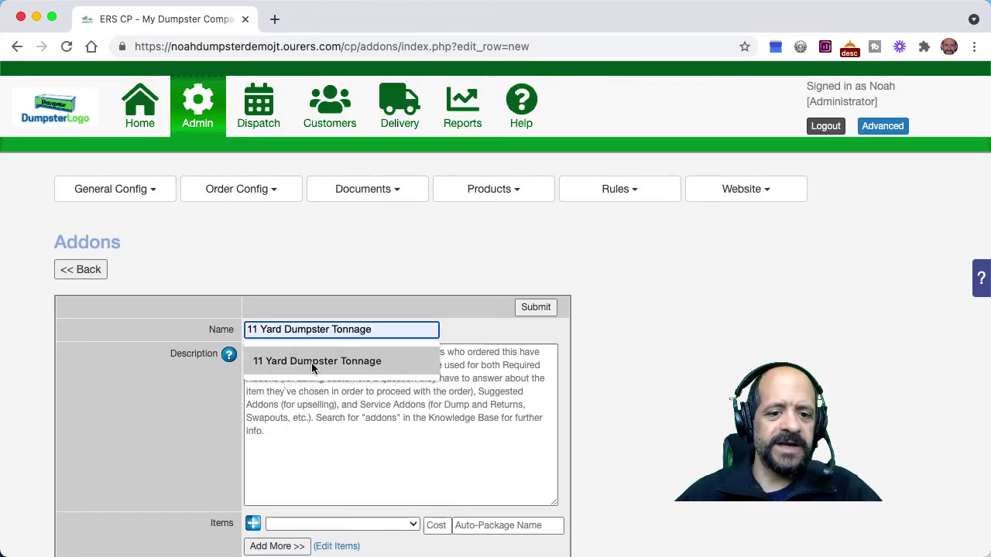
left_click(310, 361)
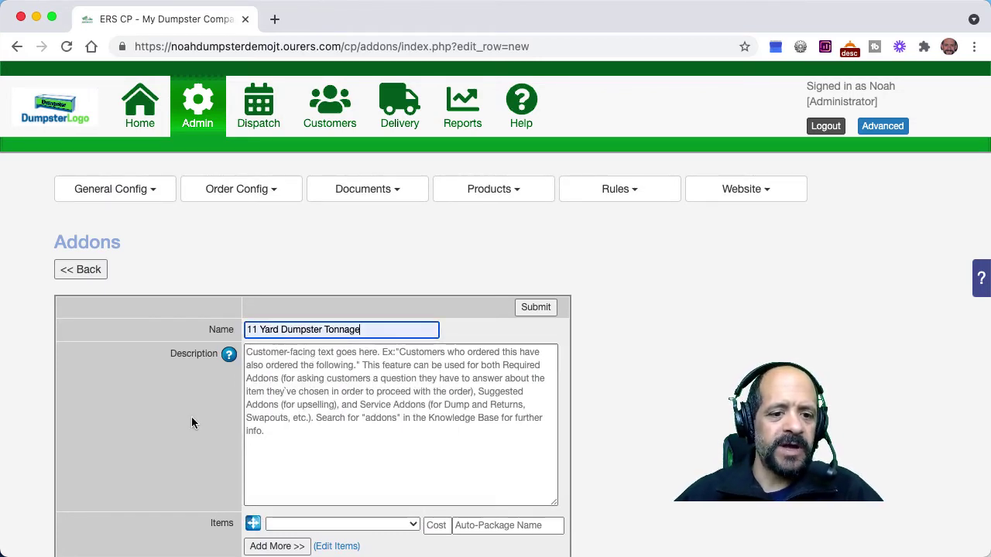
- Add the 11 Yard Dumpster as the addon's first item with the auto-package name (name) Swapout
scroll(193, 421, "down", 3)
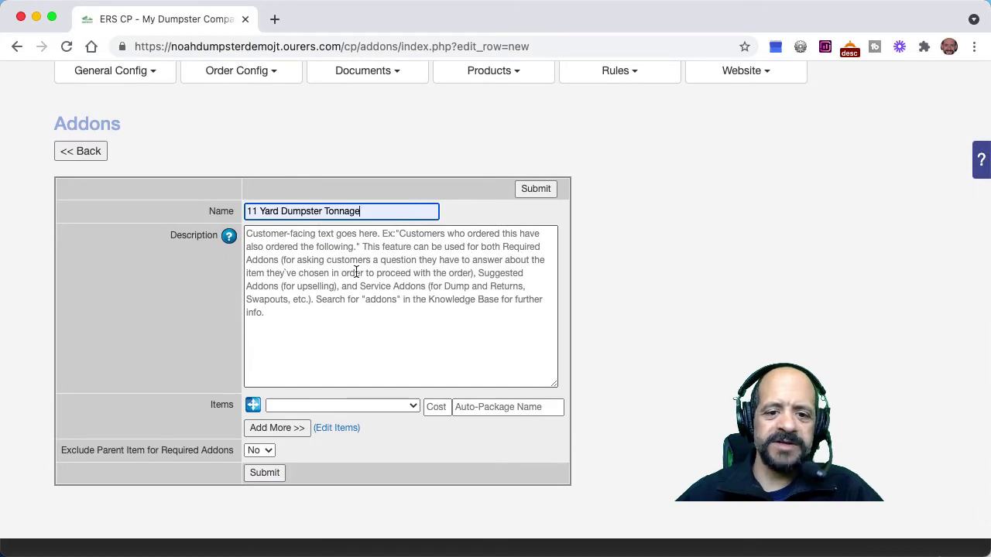
scroll(363, 240, "down", 1)
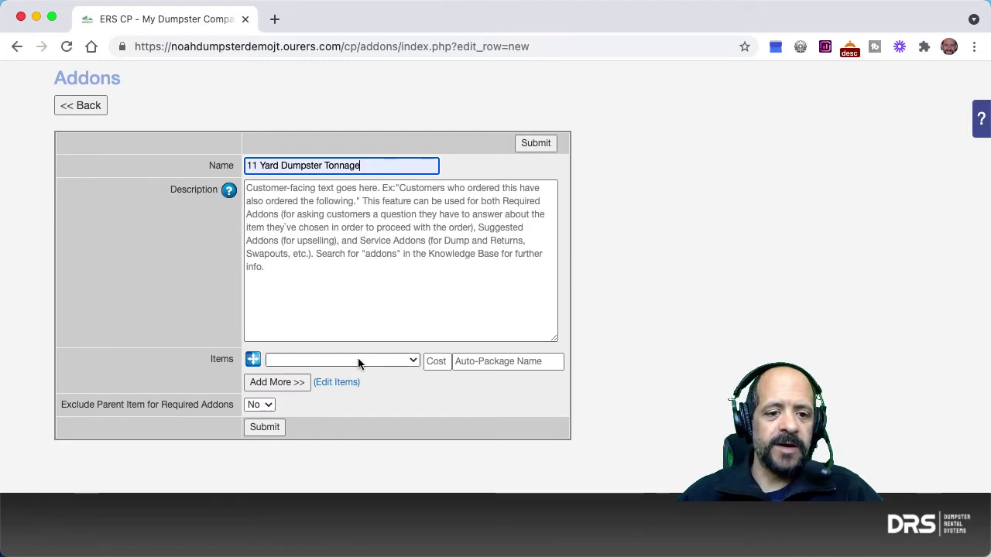
left_click(329, 361)
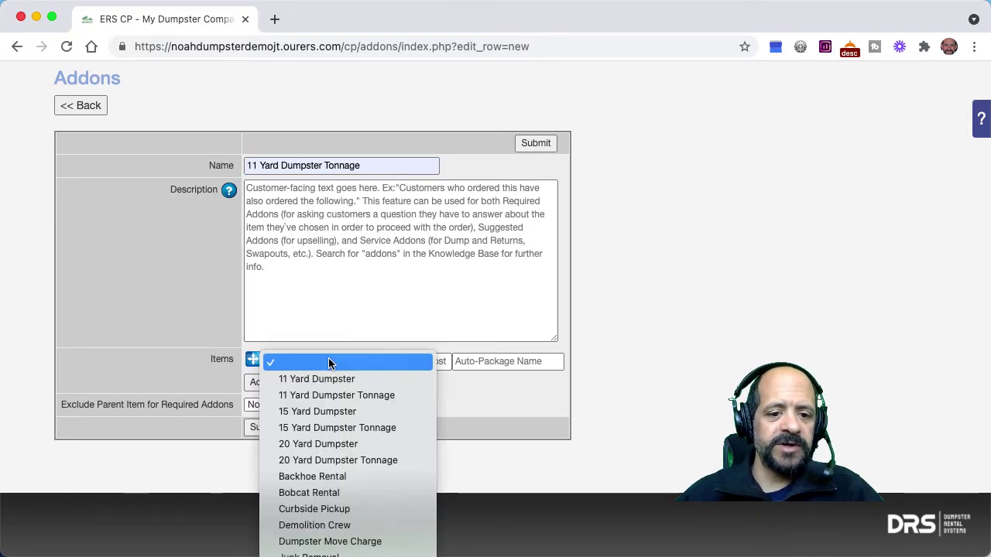
left_click(328, 379)
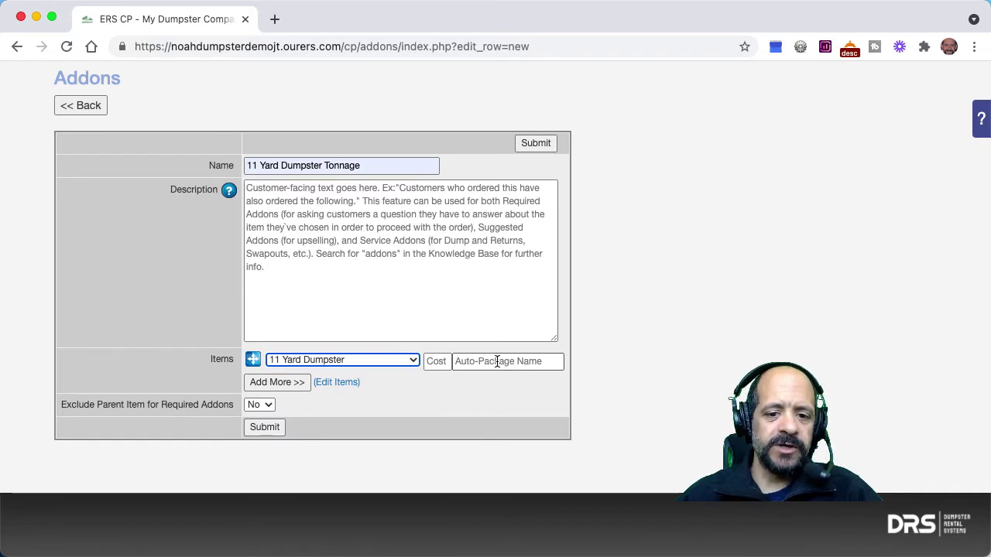
left_click(497, 362)
left_click(497, 391)
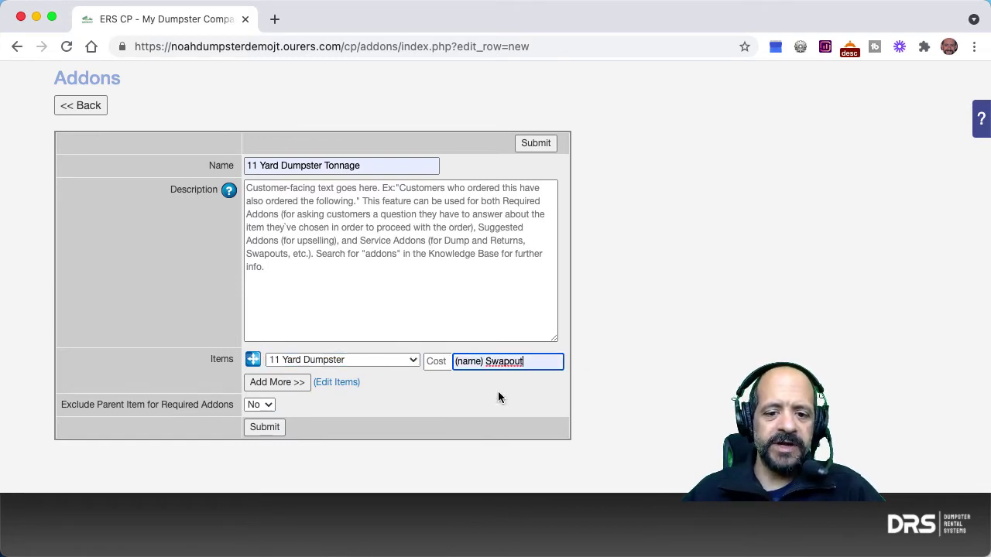
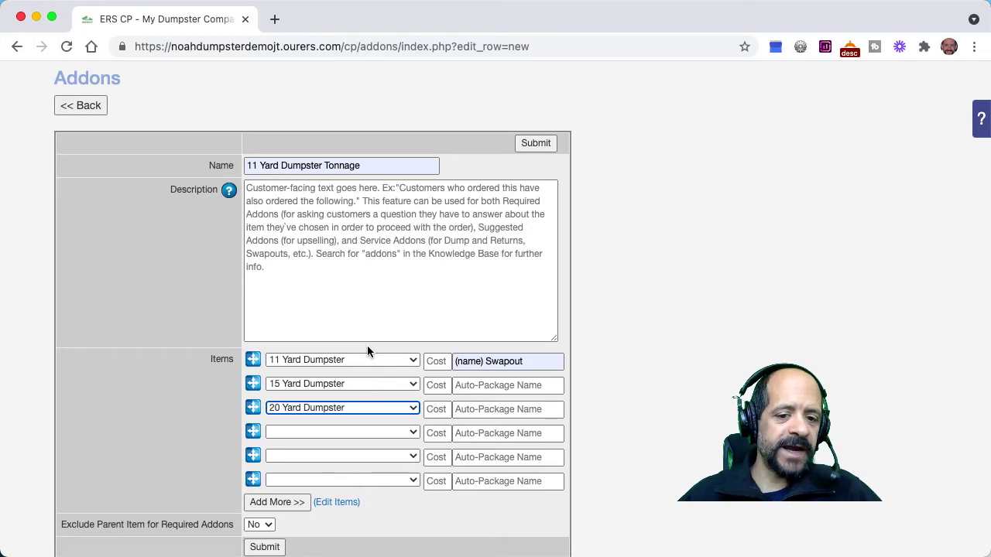
- Add 11 Yard Dumpster Tonnage as the fourth item of the addon
left_click(325, 431)
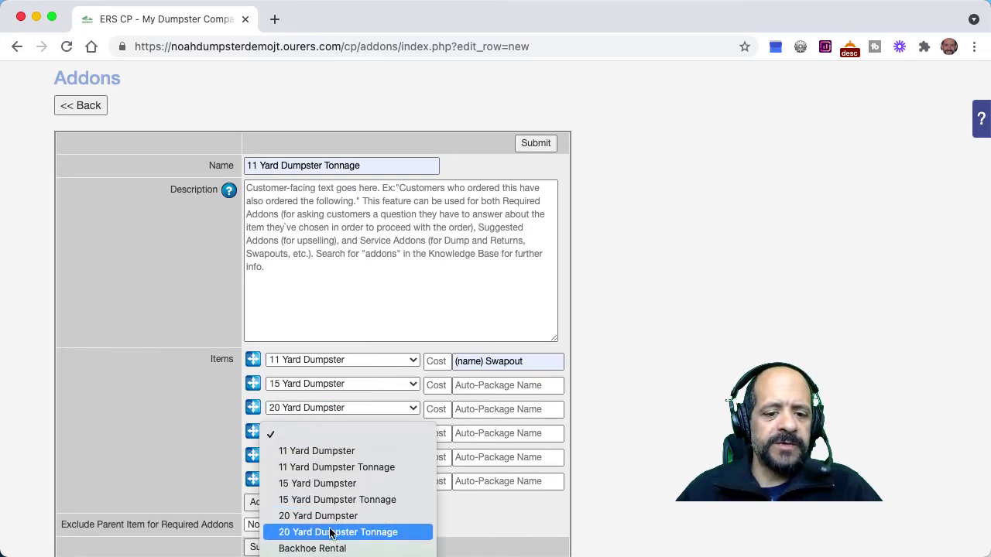
left_click(332, 468)
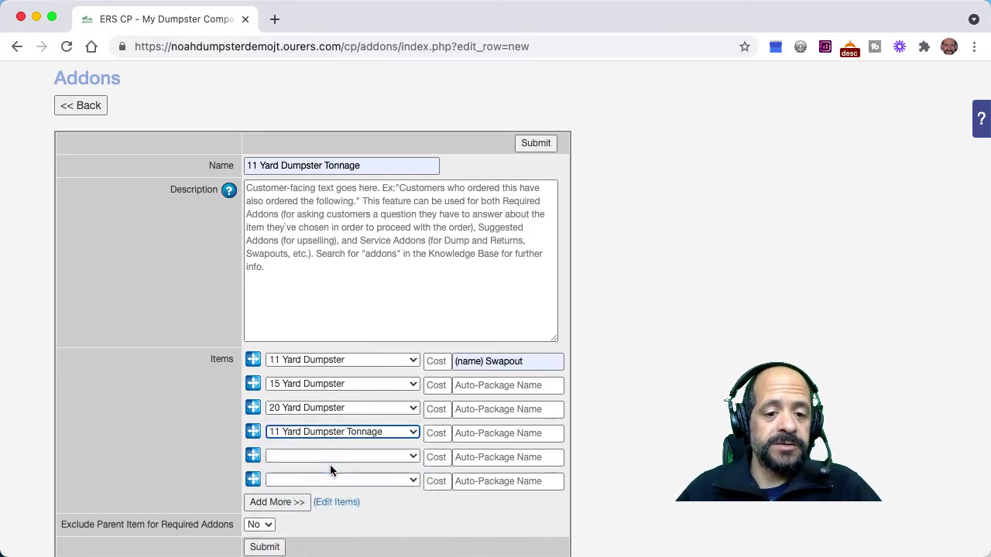
- Add Dumpster Move Charge as the fifth item of the 11 Yard Dumpster Tonnage addon and submit it
left_click(330, 456)
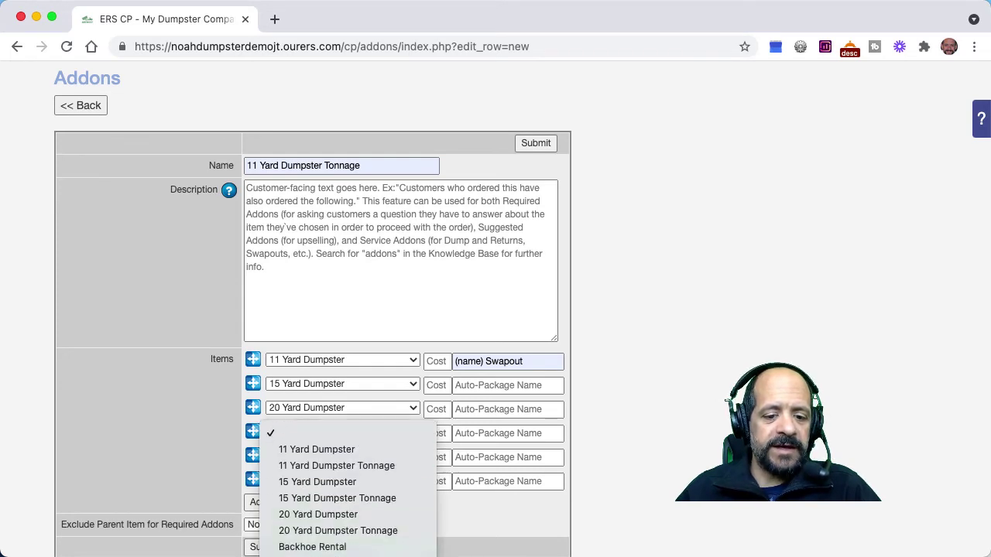
left_click(325, 543)
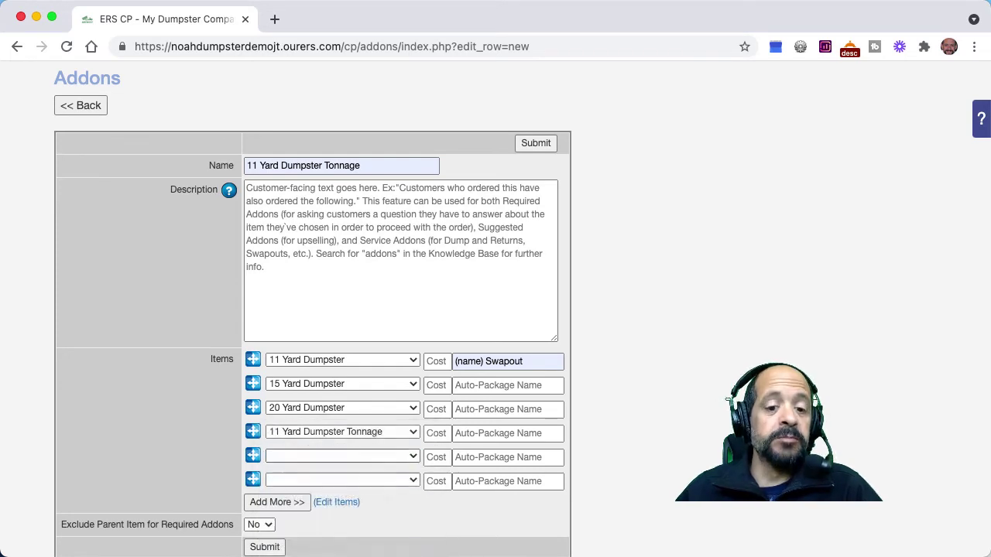
left_click(649, 503)
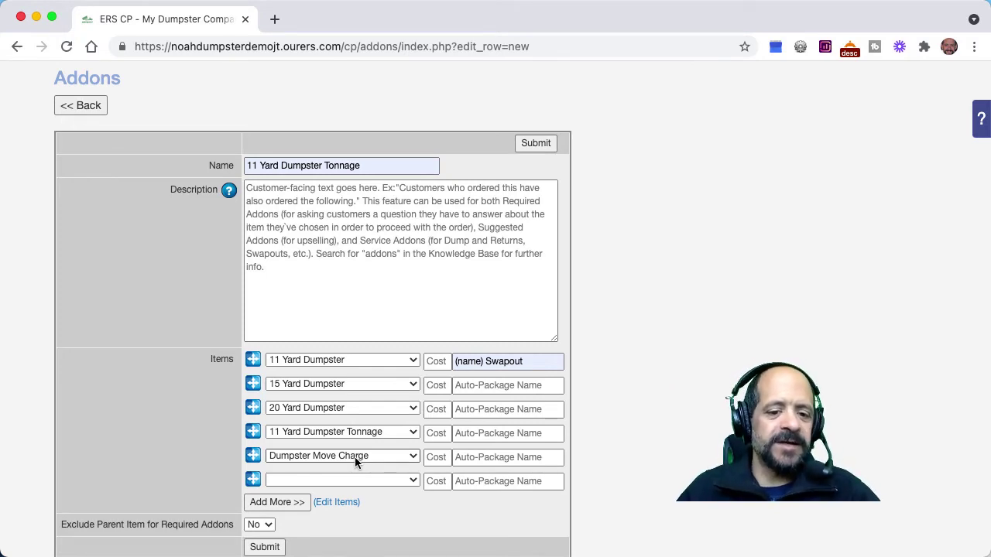
scroll(388, 350, "down", 1)
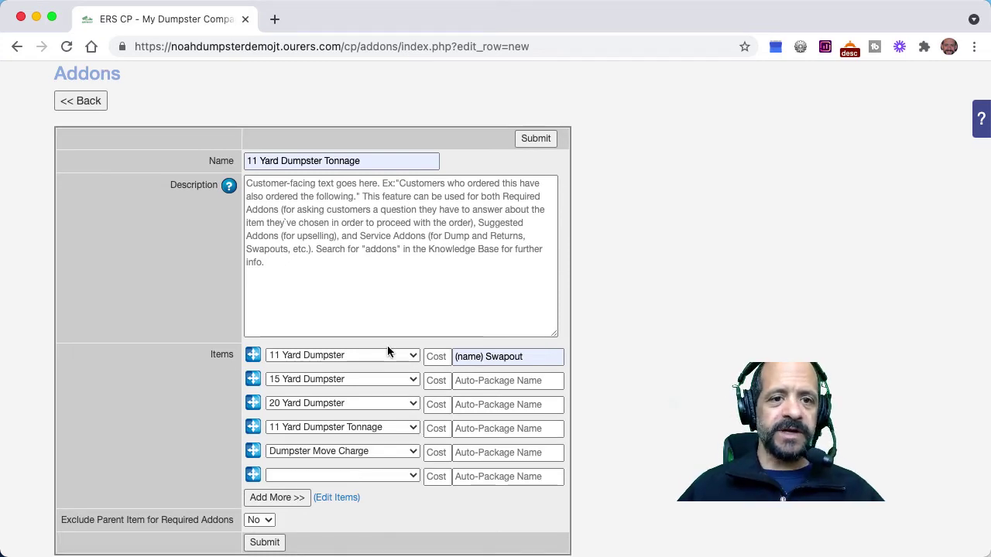
left_click(264, 541)
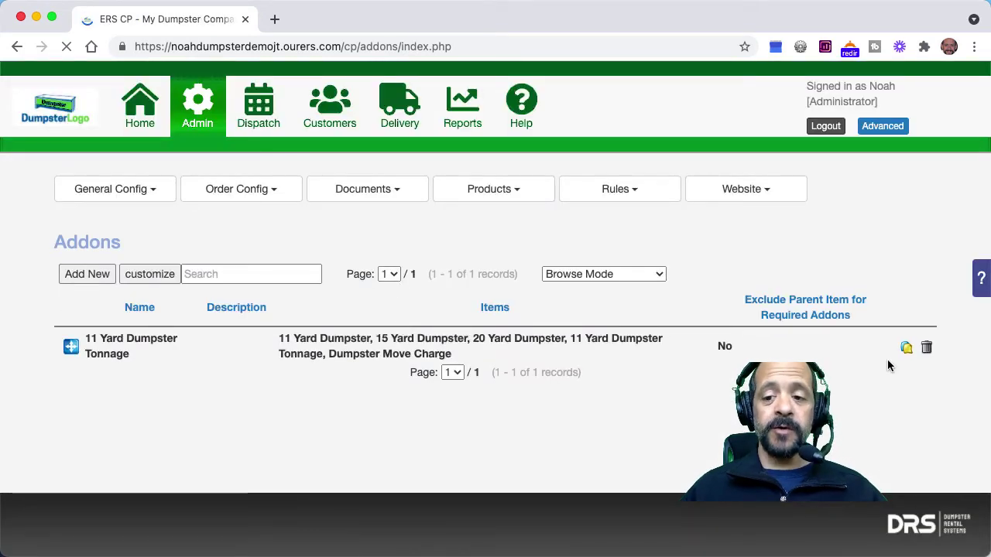
- Copy the 11 Yard Dumpster Tonnage addon and name the copy 15 Yard Dumpster Tonnage
left_click(906, 349)
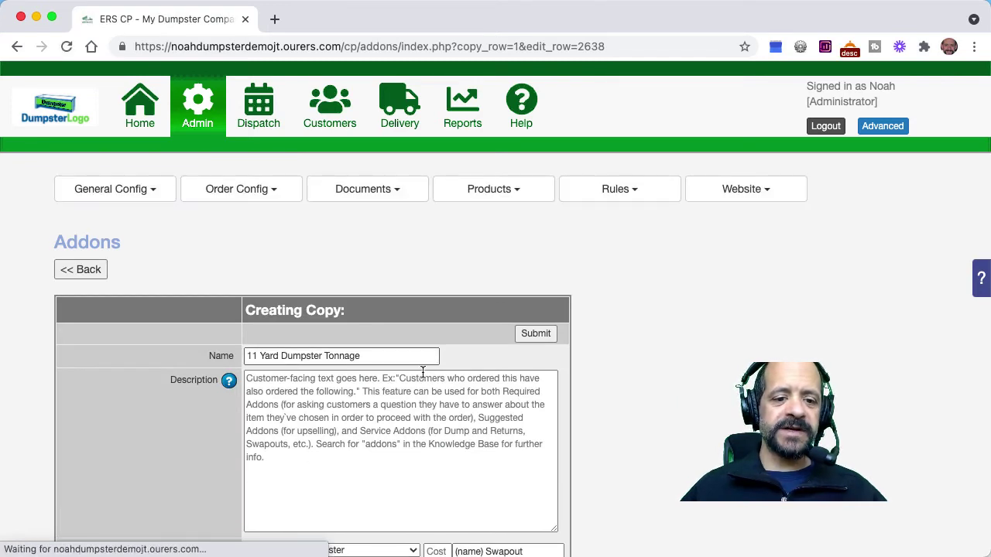
left_click(257, 356)
key("BackSpace")
type("5")
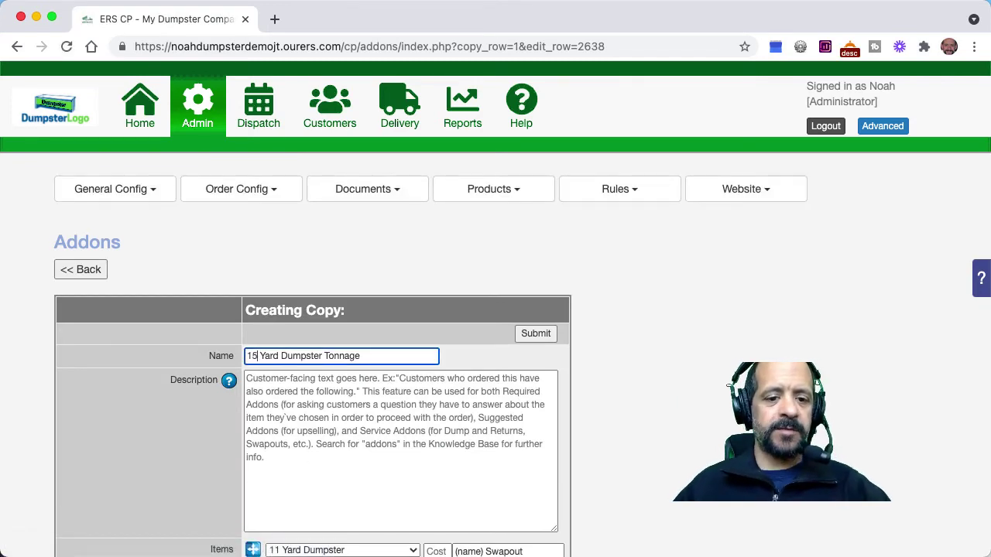
- Set the copied addon's first item to 15 Yard Dumpster and its second item to 11 Yard Dumpster
scroll(269, 352, "down", 5)
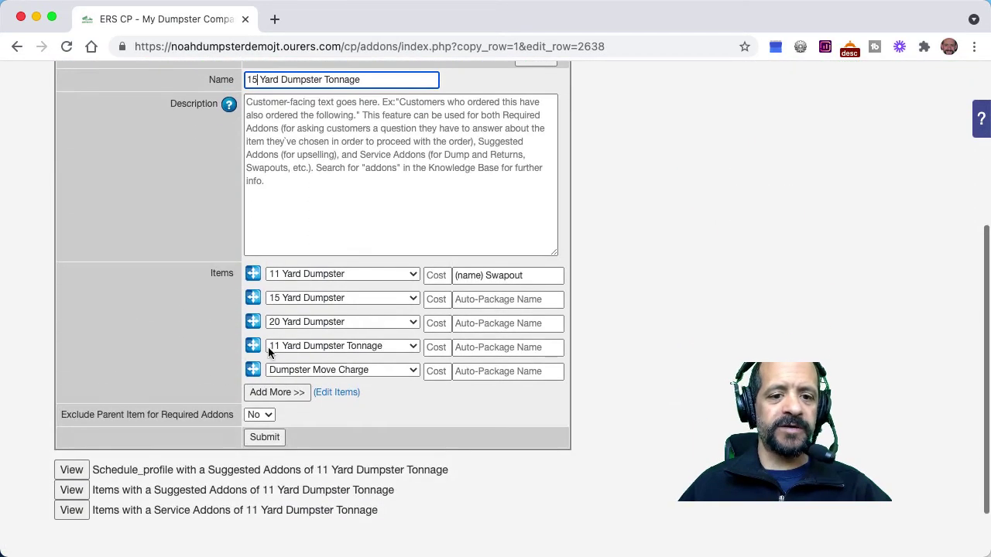
left_click(350, 276)
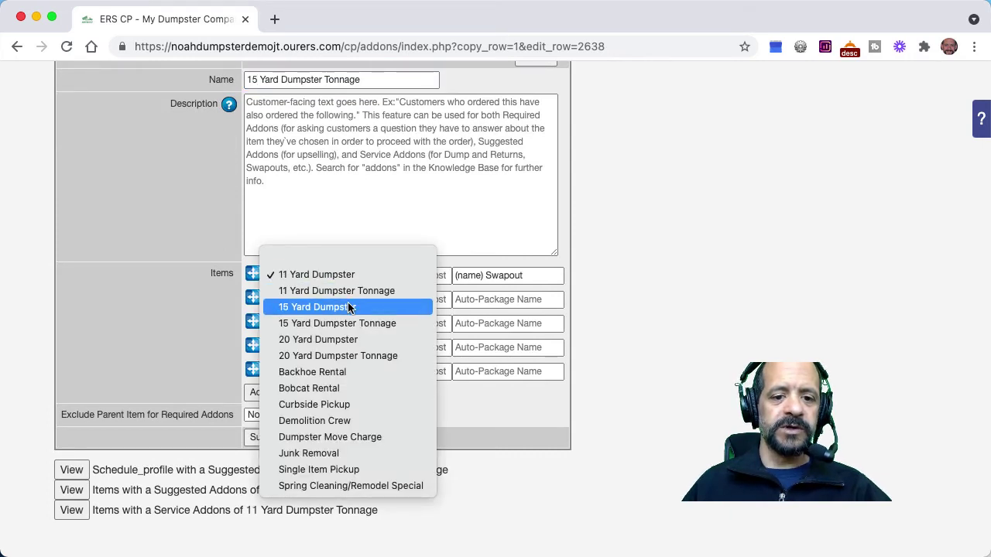
left_click(348, 307)
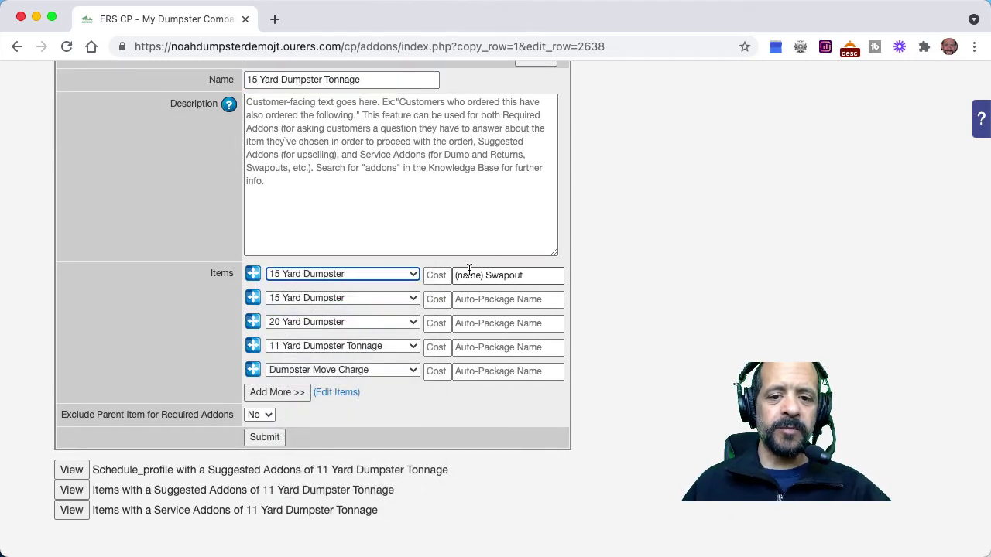
left_click(352, 297)
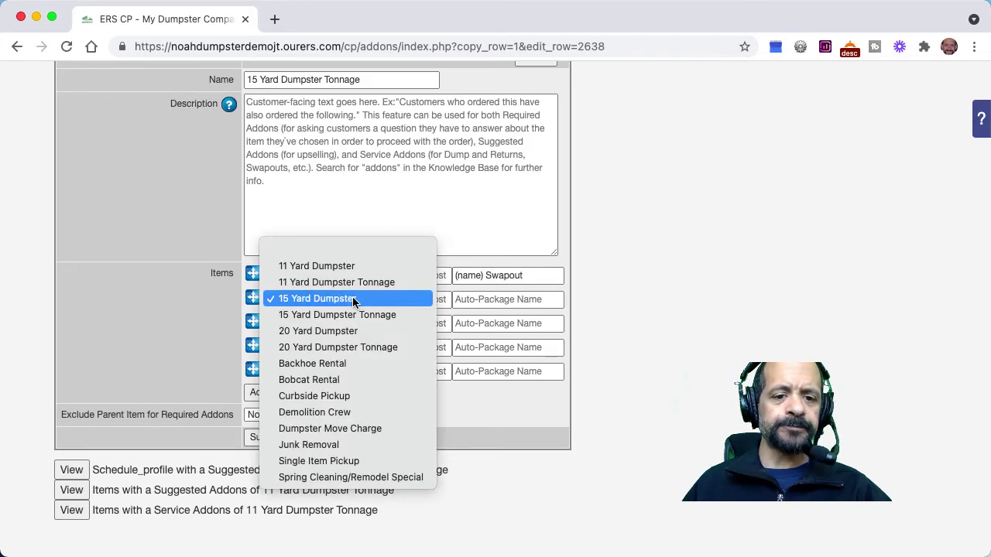
left_click(325, 265)
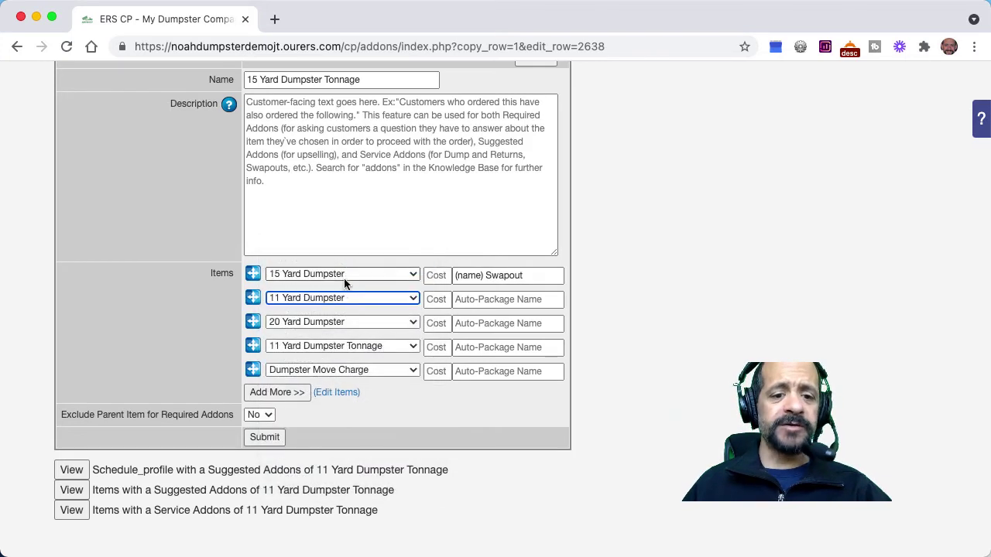
- Set the copied addon's fourth item to 15 Yard Dumpster Tonnage and submit the addon
left_click(342, 346)
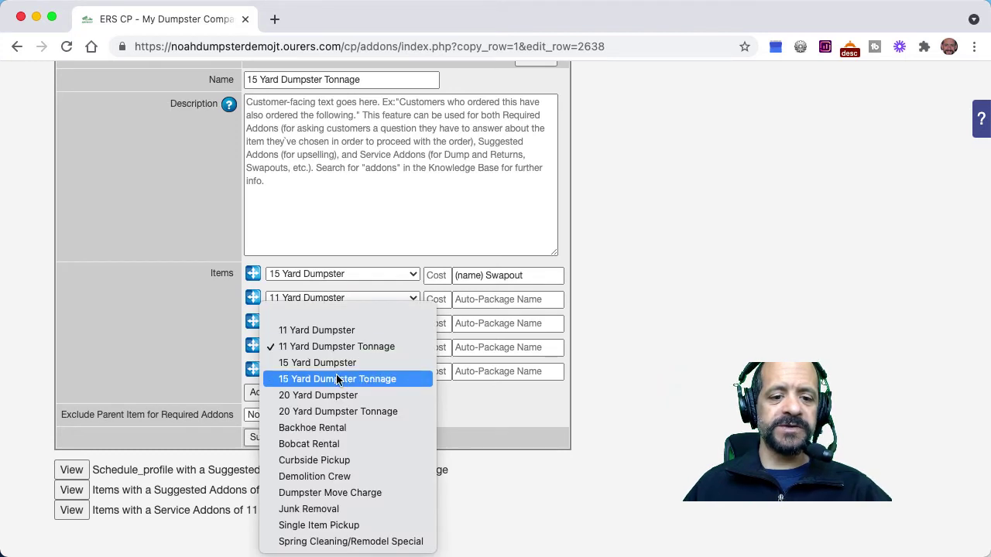
left_click(337, 378)
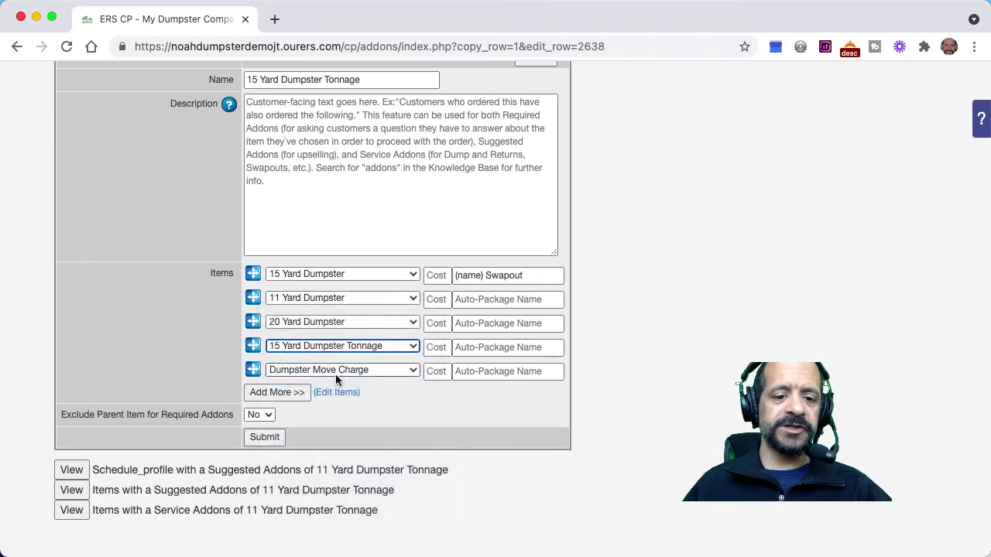
left_click(264, 438)
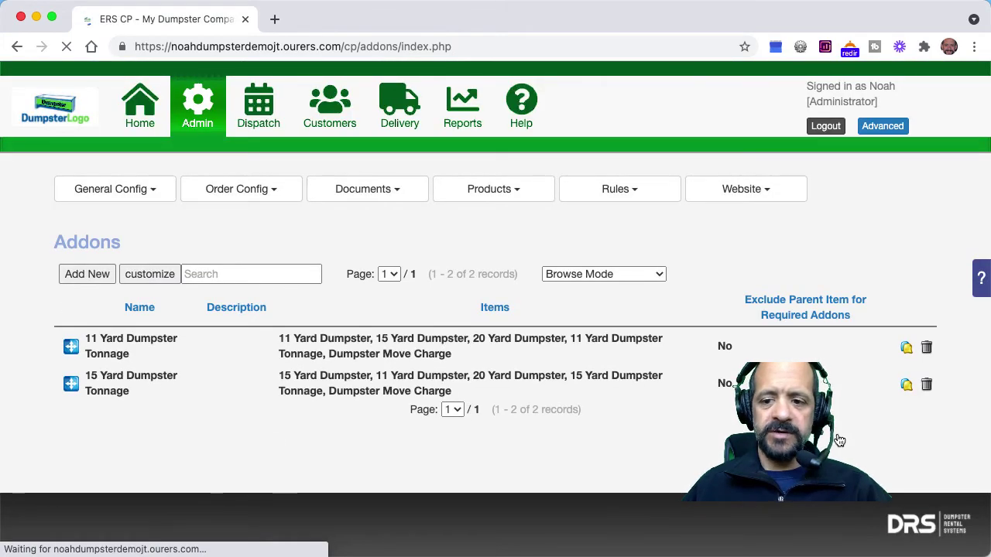
- Copy the 15 Yard Dumpster Tonnage addon and name the copy 20 Yard Dumpster Tonnage
left_click(906, 385)
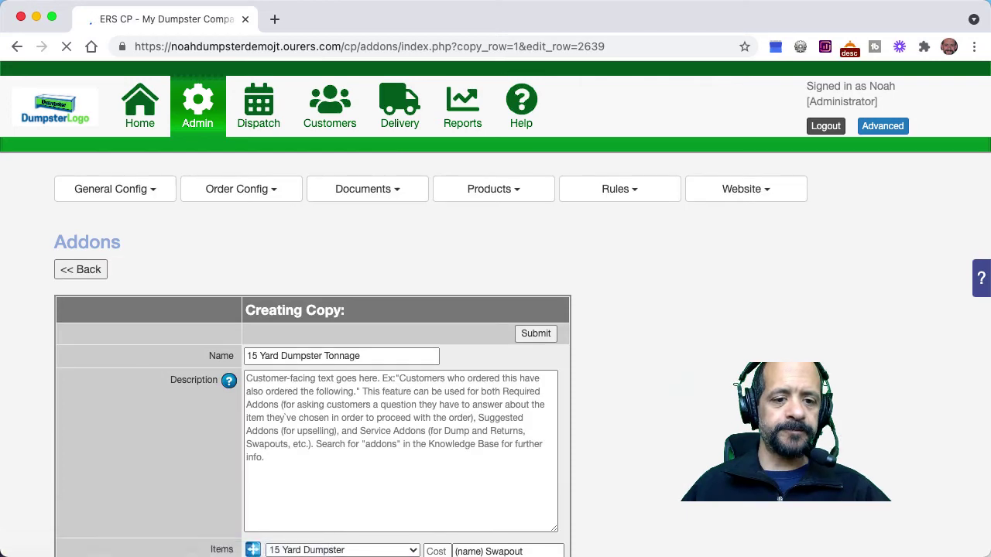
double_click(253, 356)
type("20")
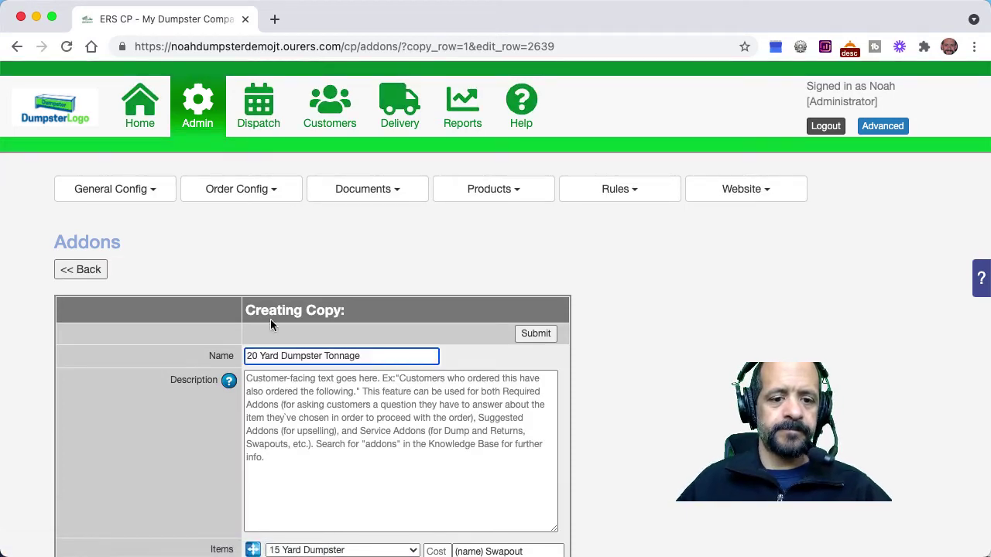
- Set the new copy's first item to 20 Yard Dumpster and its third item to 15 Yard Dumpster
scroll(380, 275, "down", 5)
left_click(376, 286)
left_click(360, 334)
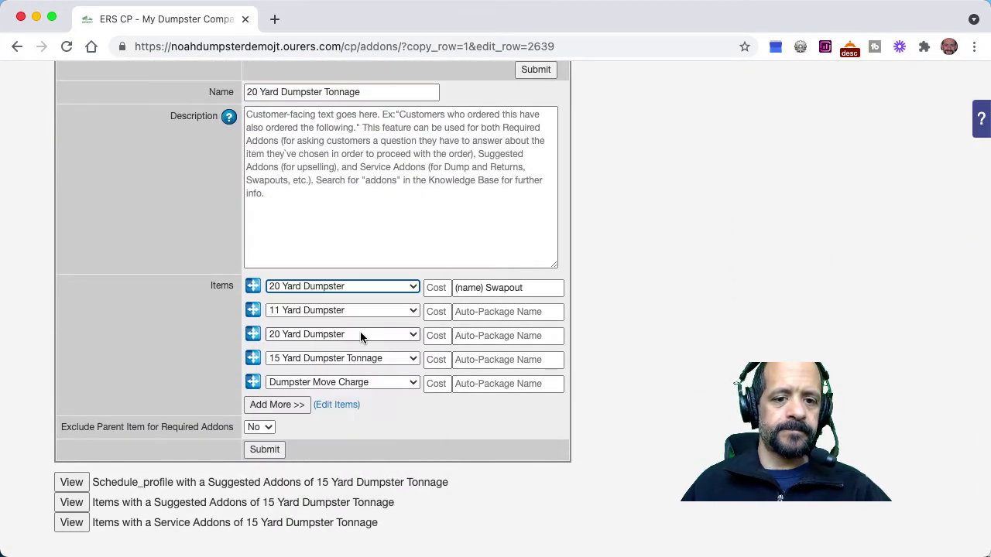
left_click(360, 334)
left_click(355, 286)
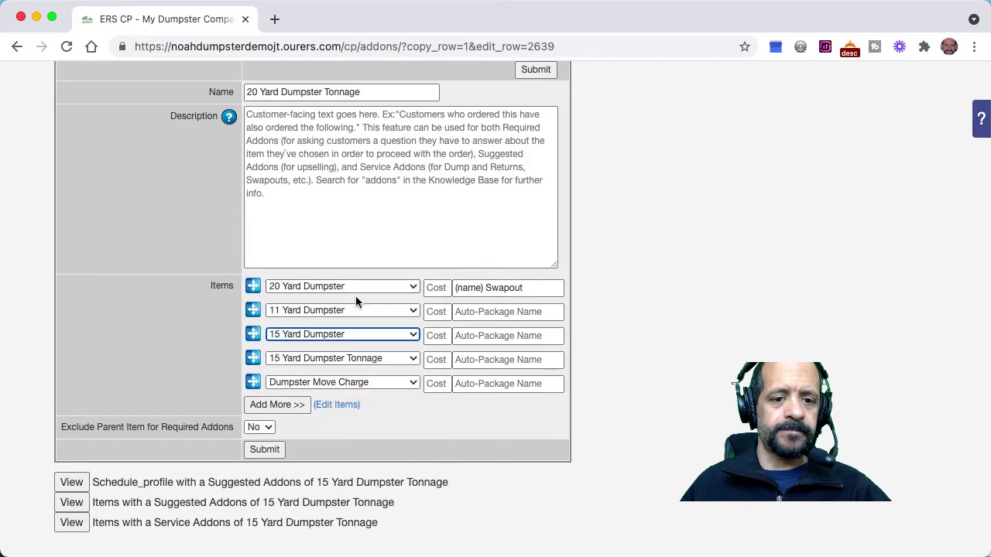
- Set the new copy's fourth item to 20 Yard Dumpster Tonnage and submit the addon
left_click(367, 359)
left_click(364, 391)
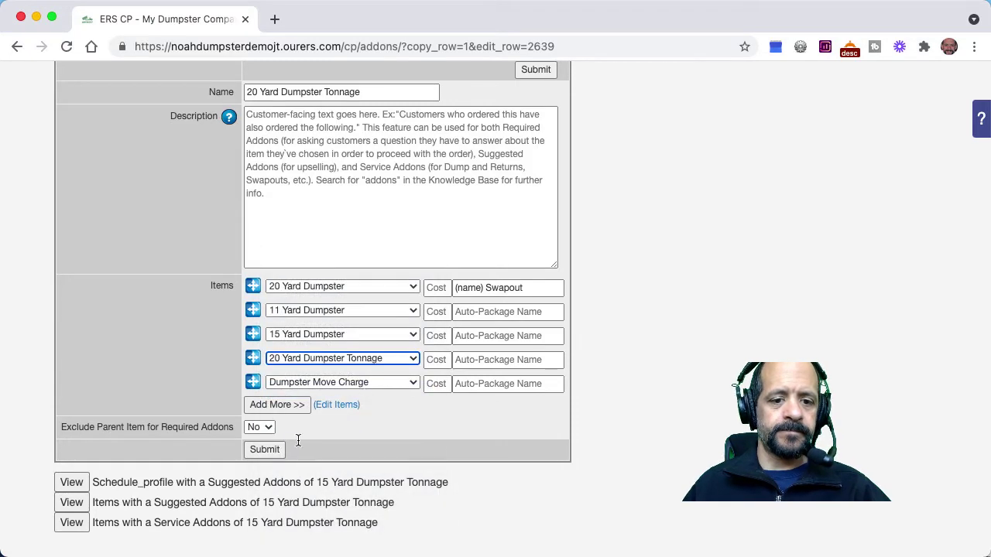
left_click(273, 455)
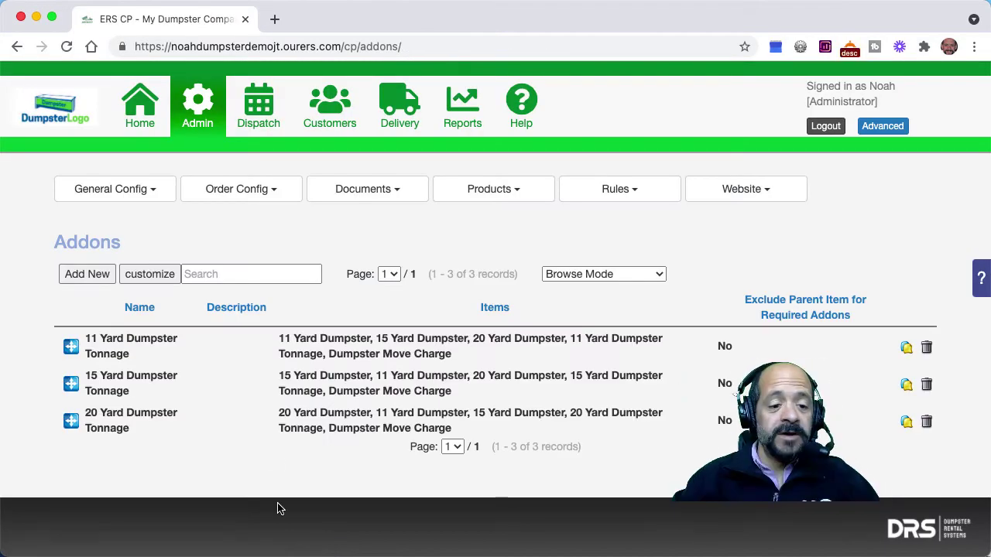
- Open the product items list and review which columns are enabled in its browse view customization, leaving them as they are
left_click(493, 193)
left_click(484, 236)
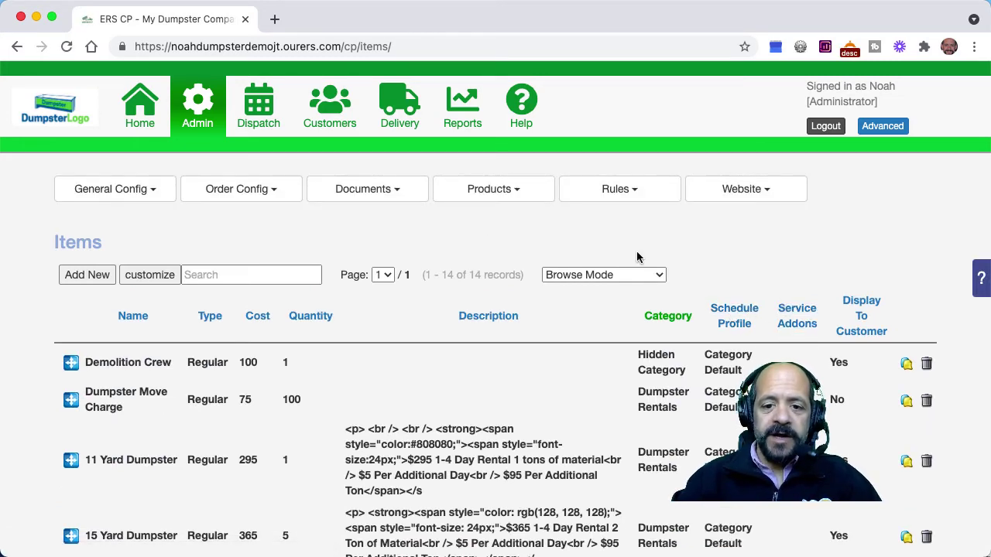
left_click(158, 278)
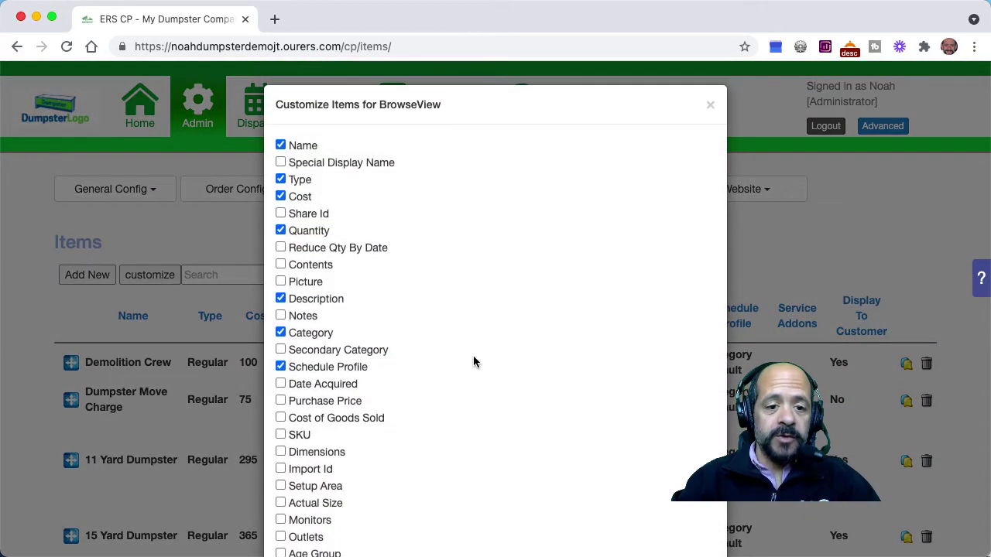
scroll(488, 367, "down", 1)
scroll(488, 370, "down", 1)
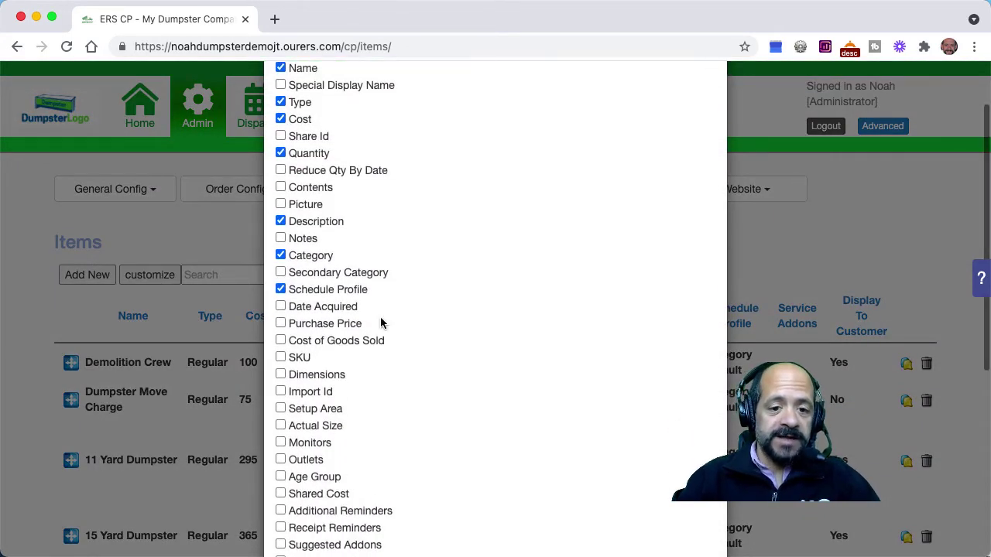
scroll(444, 343, "down", 5)
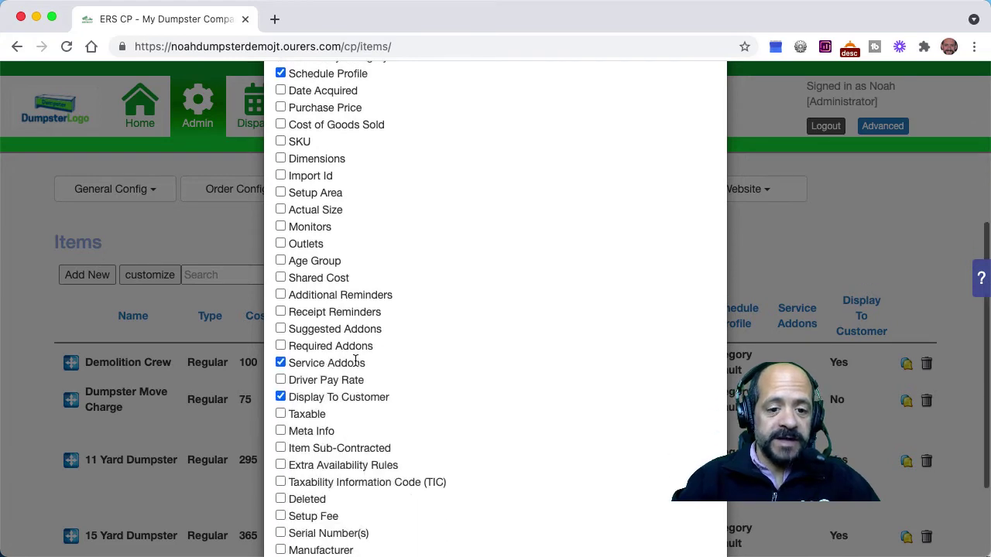
scroll(443, 375, "down", 3)
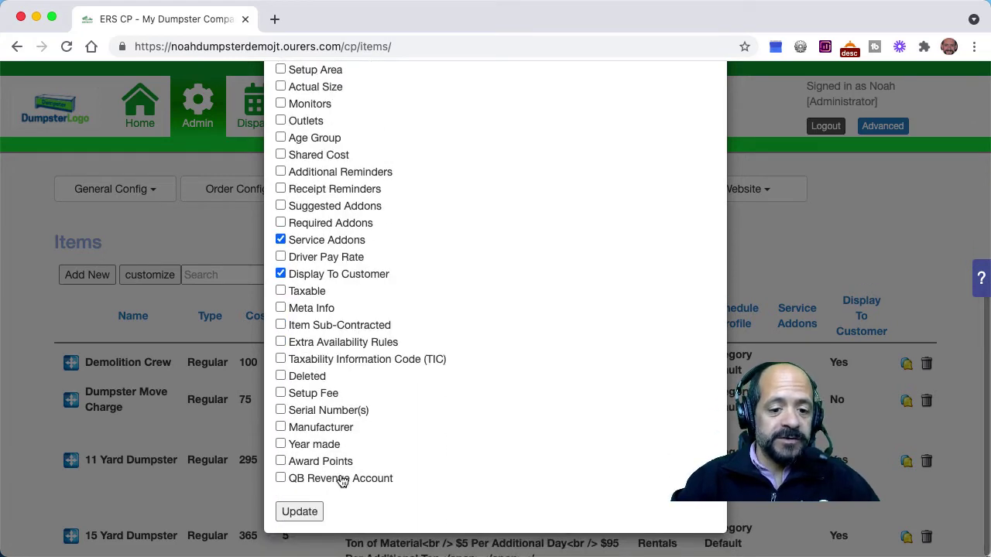
scroll(576, 217, "up", 2)
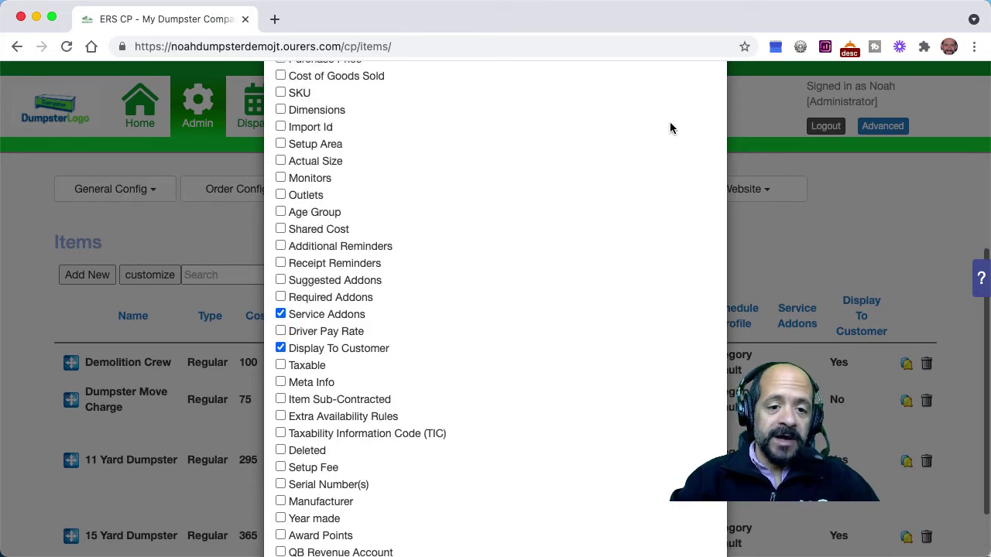
scroll(621, 305, "up", 8)
left_click(710, 103)
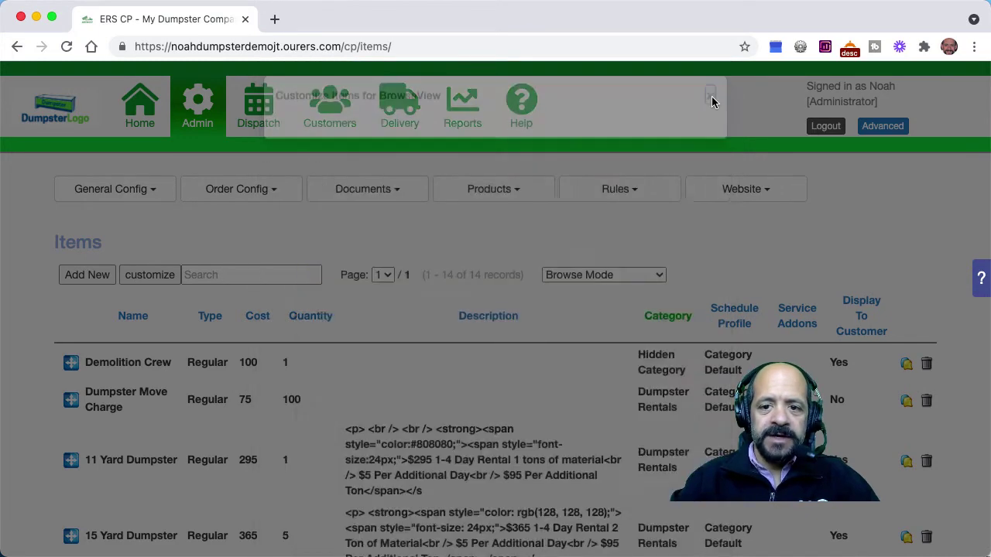
- Show the items in Spreadsheet Mode and set the 11 Yard Dumpster Tonnage item's schedule profile to 11 Yard Dumpster Tonnage
left_click(650, 274)
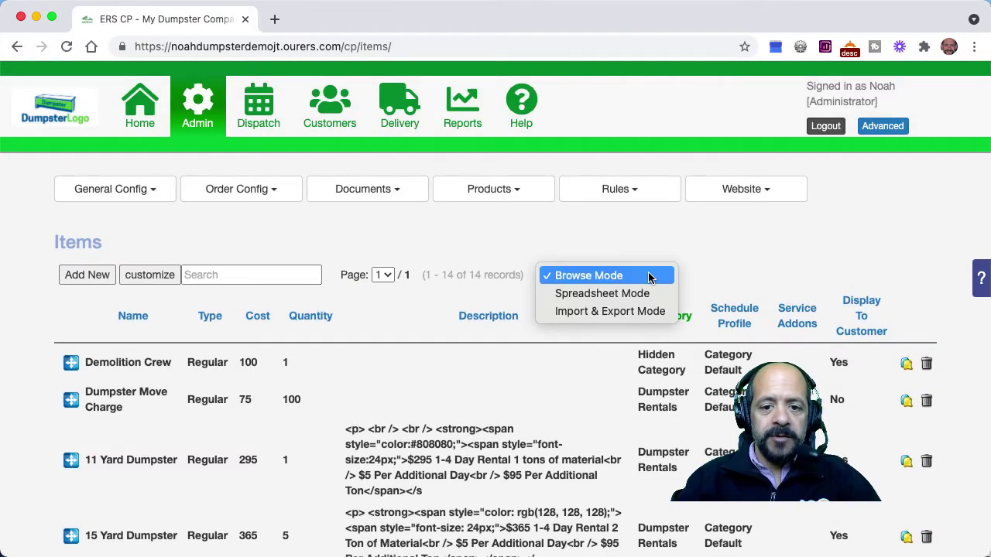
left_click(642, 294)
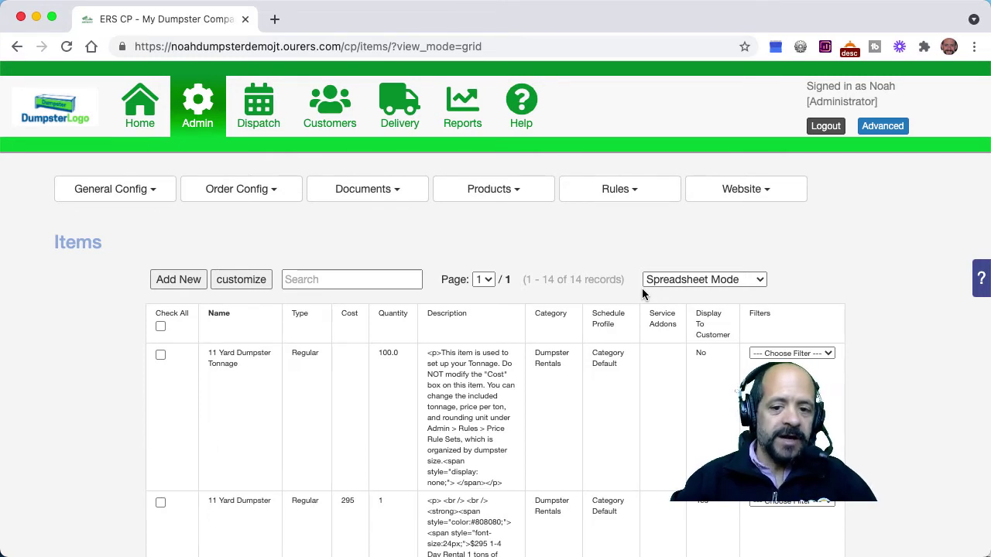
left_click(610, 398)
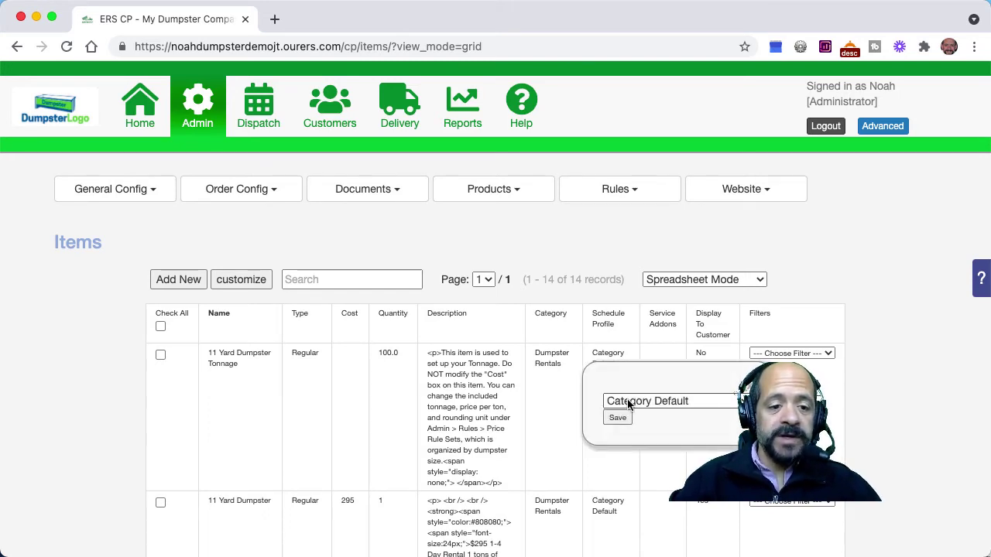
left_click(628, 402)
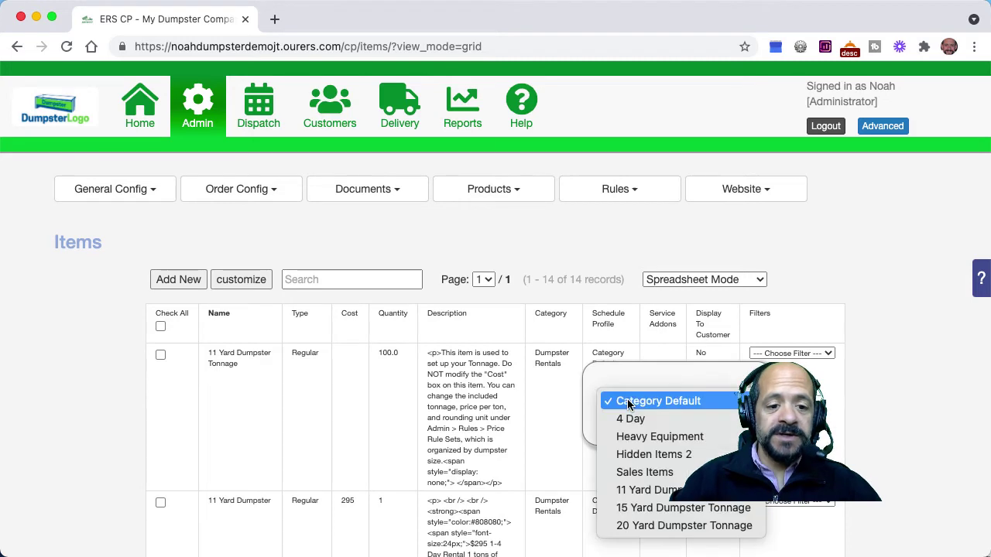
left_click(642, 490)
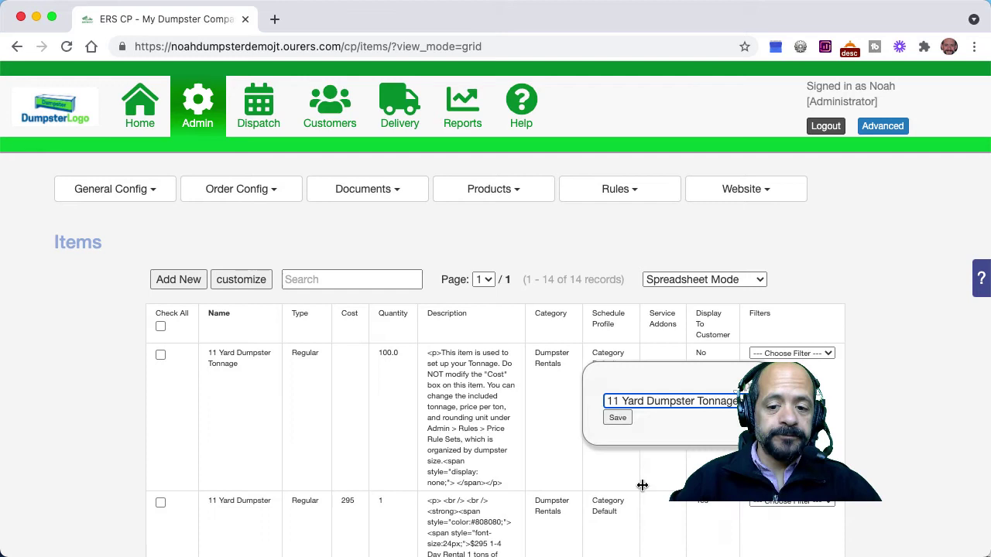
left_click(617, 417)
- Set the 11 Yard Dumpster item's schedule profile to 4 Day and save it
scroll(619, 422, "down", 2)
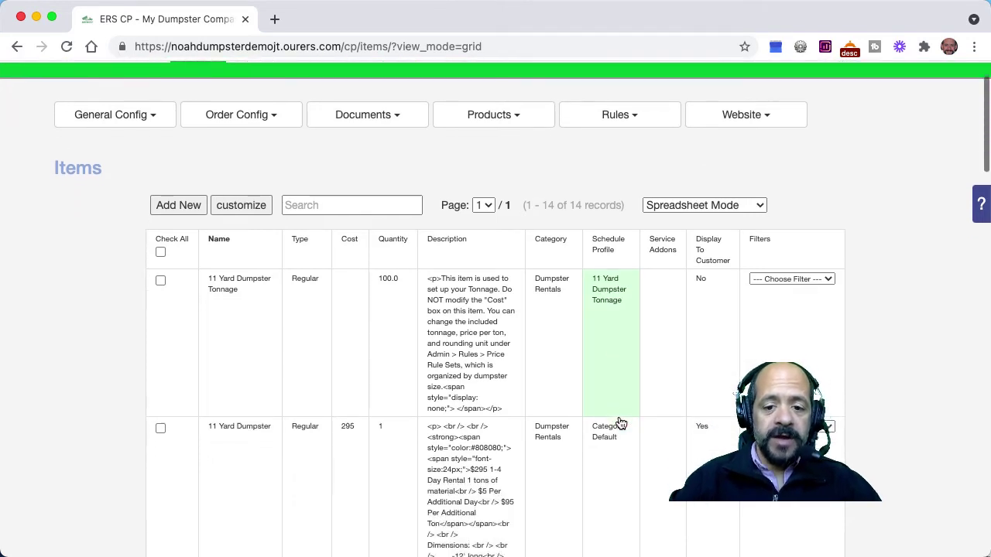
scroll(619, 422, "down", 3)
left_click(614, 383)
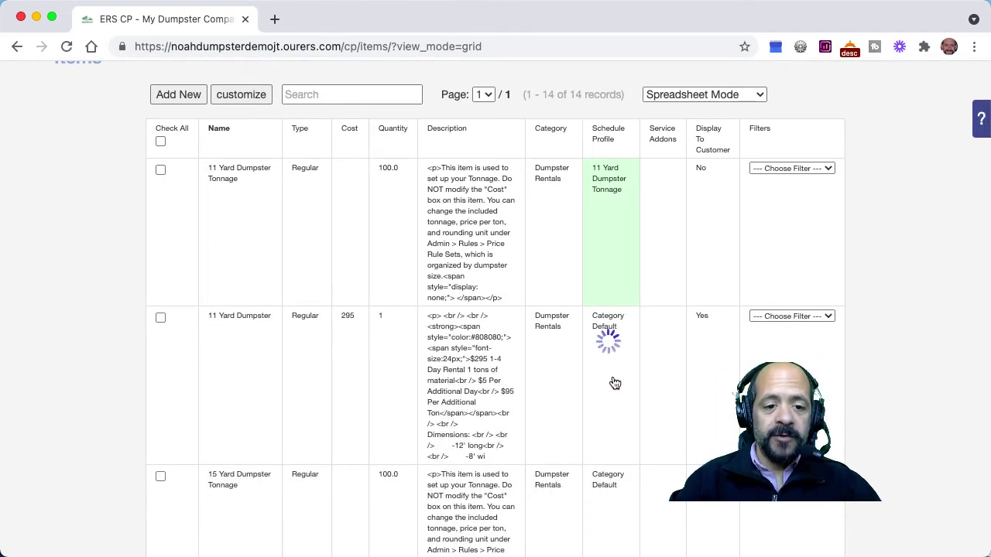
left_click(636, 364)
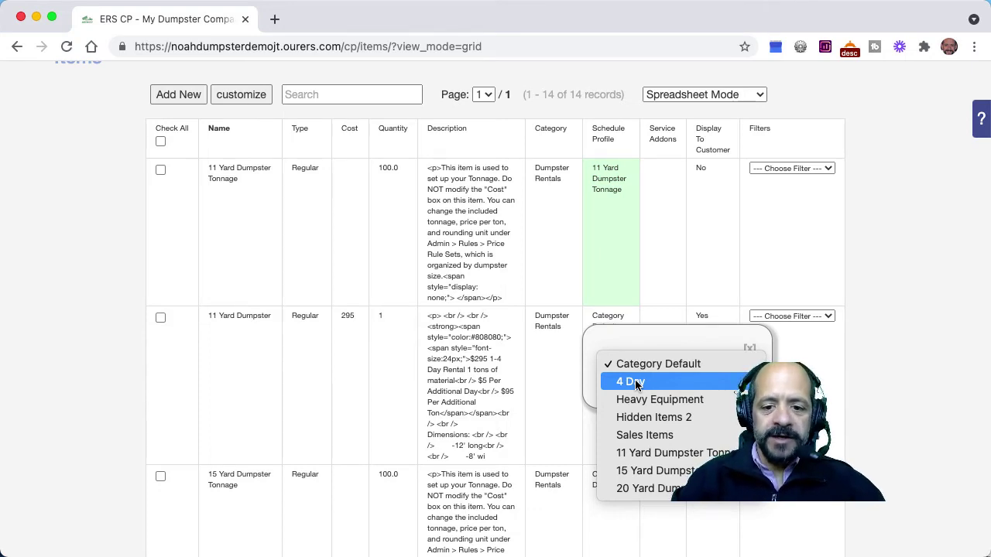
left_click(635, 381)
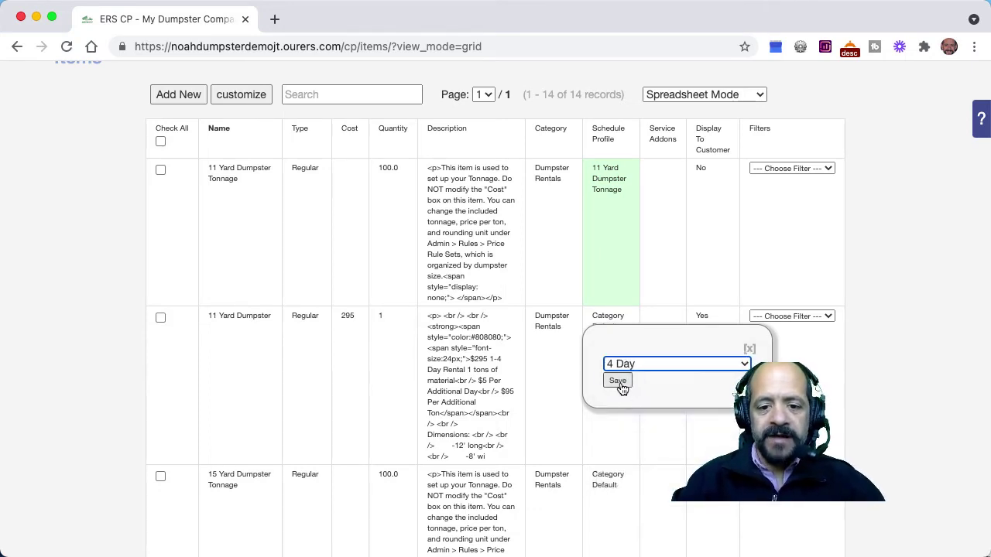
left_click(618, 383)
- Set the 15 Yard Dumpster Tonnage item's schedule profile to 15 Yard Dumpster Tonnage and save it
scroll(619, 428, "down", 1)
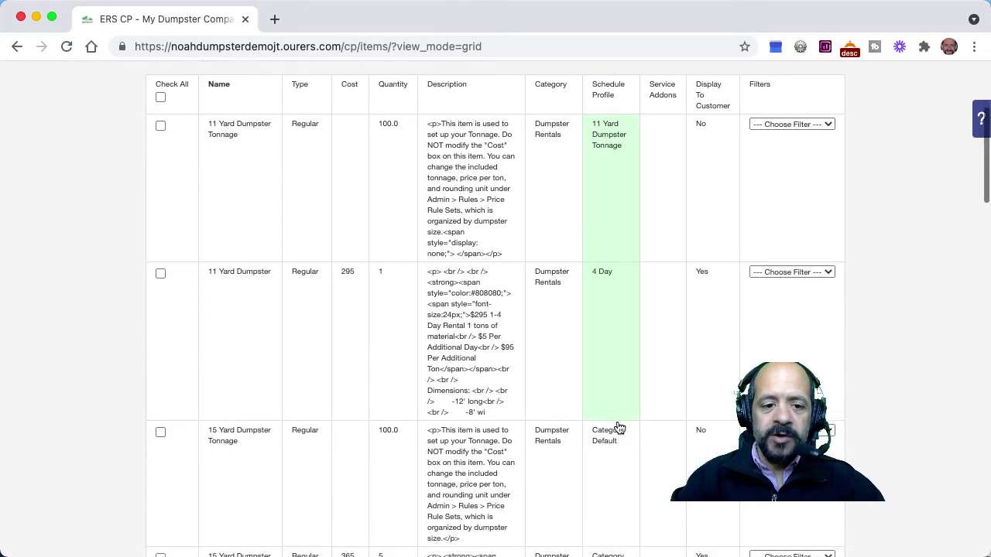
scroll(619, 428, "down", 5)
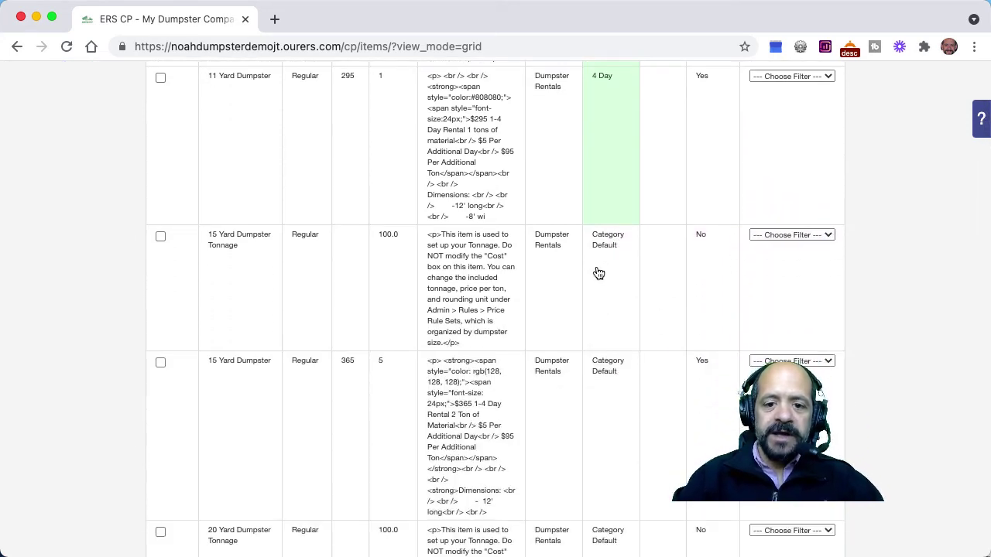
left_click(660, 283)
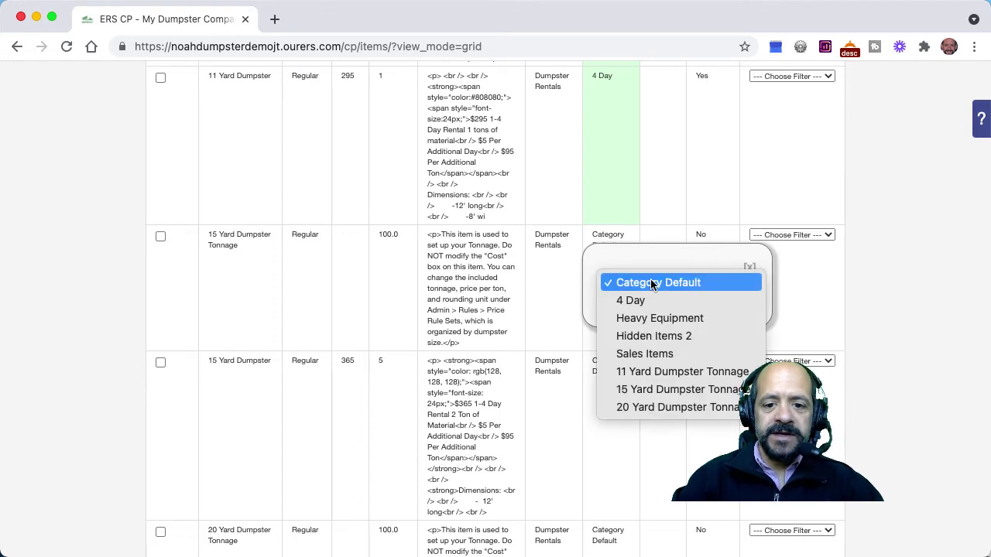
left_click(665, 390)
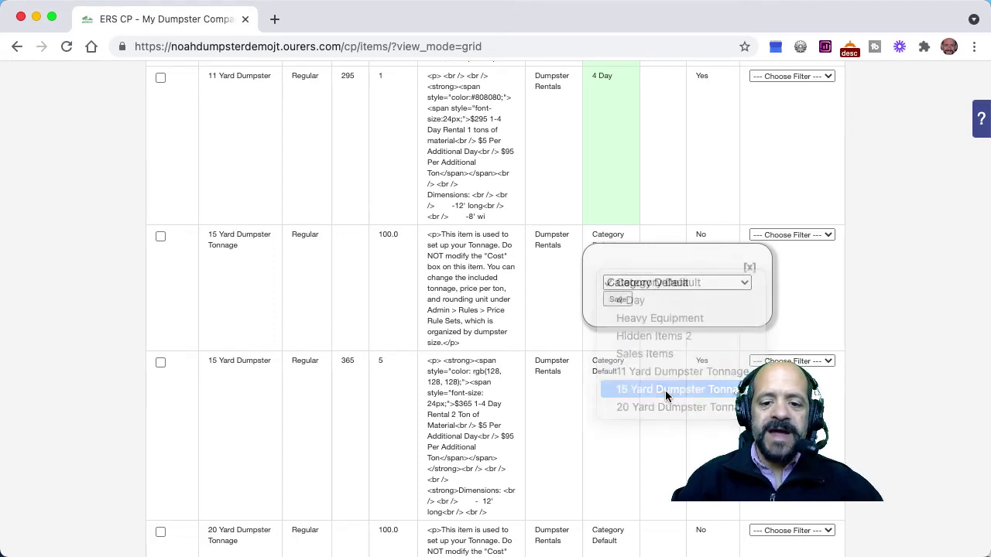
left_click(617, 299)
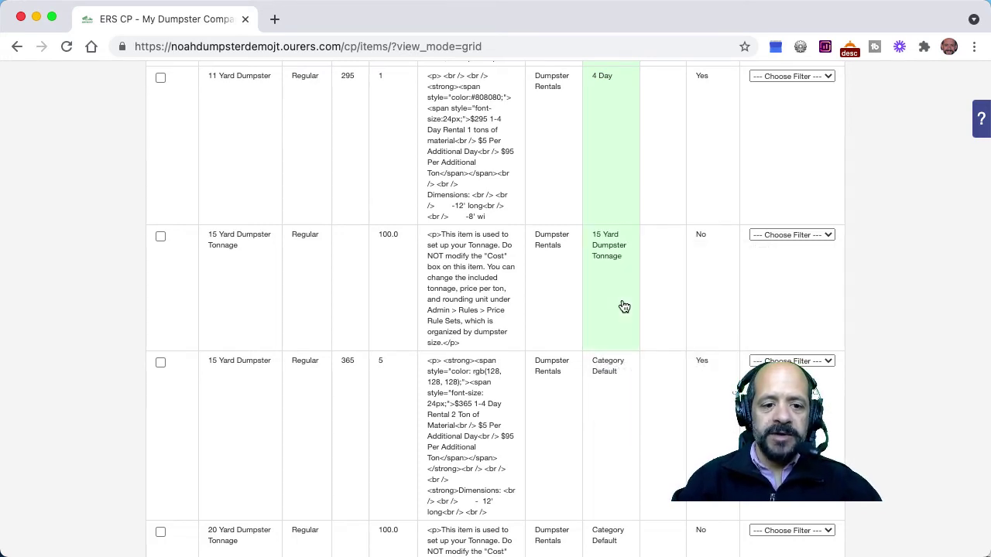
- Set the 15 Yard Dumpster item's schedule profile to 4 Day and save it
scroll(617, 407, "down", 3)
left_click(608, 325)
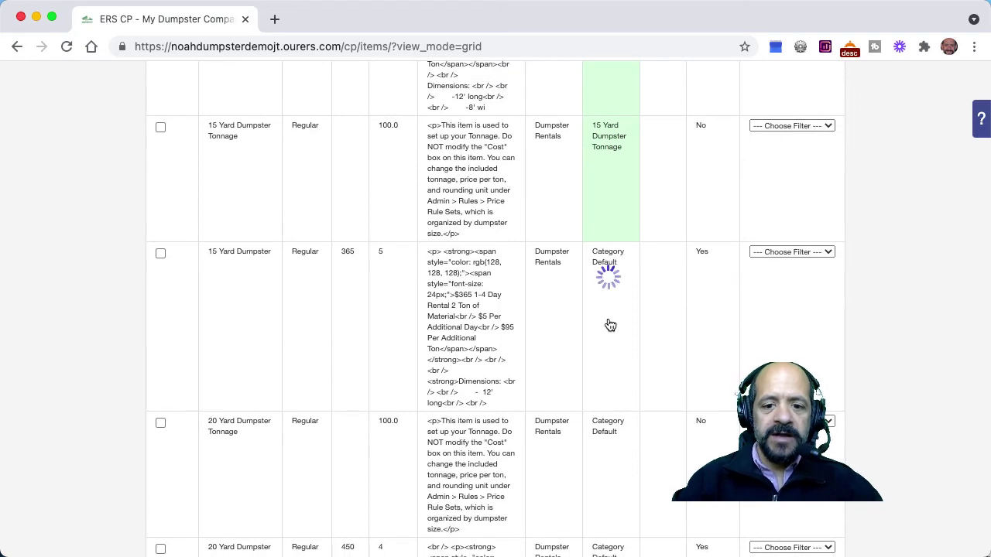
left_click(640, 299)
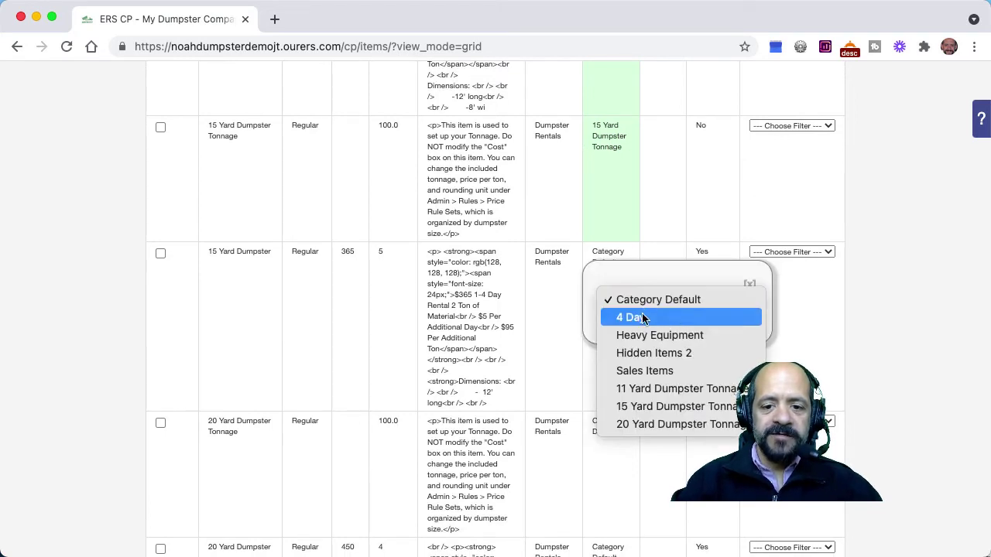
key("Escape")
key("Down")
left_click(617, 317)
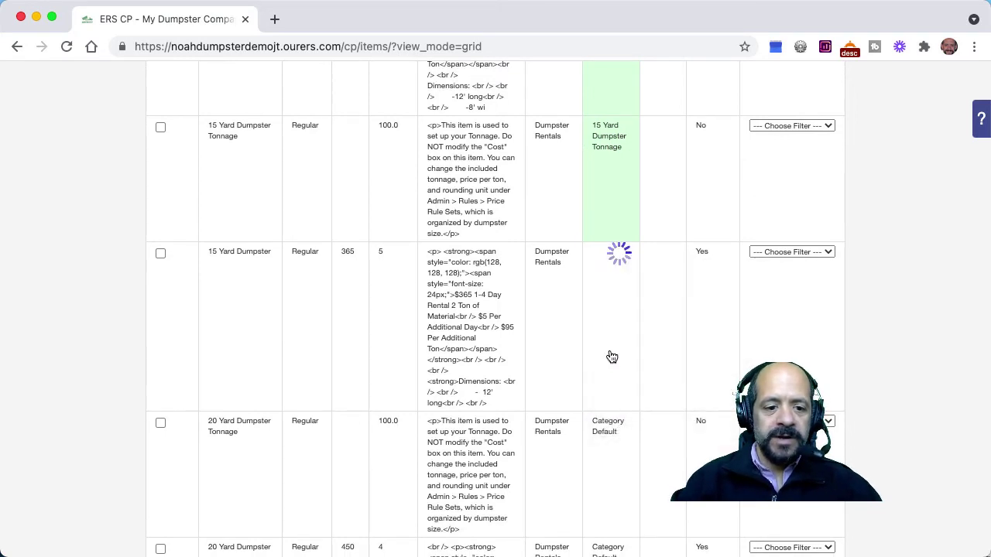
- Set the 20 Yard Dumpster Tonnage item's schedule profile to 20 Yard Dumpster Tonnage and save it
scroll(609, 356, "down", 2)
scroll(600, 404, "down", 2)
left_click(613, 316)
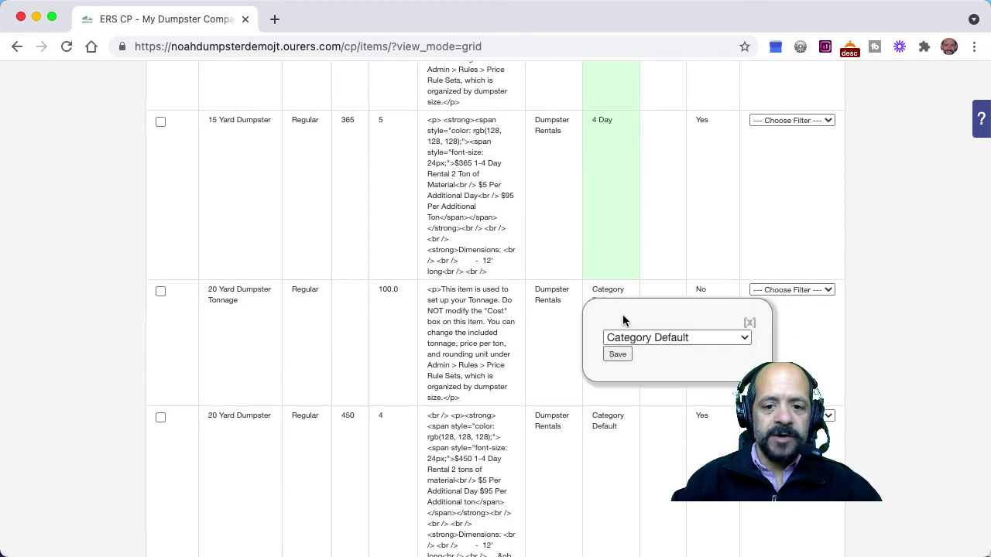
left_click(637, 334)
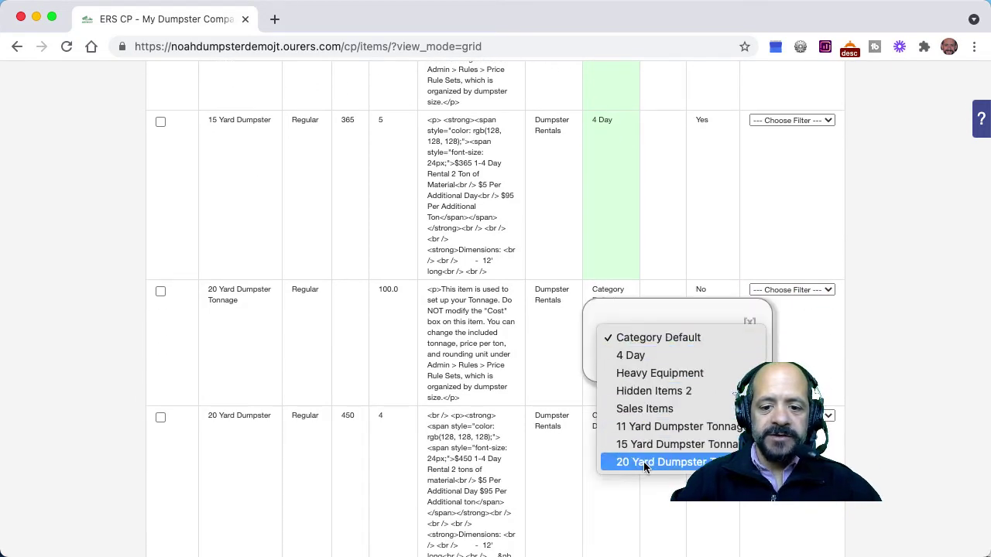
key("Escape")
left_click(645, 464)
left_click(617, 353)
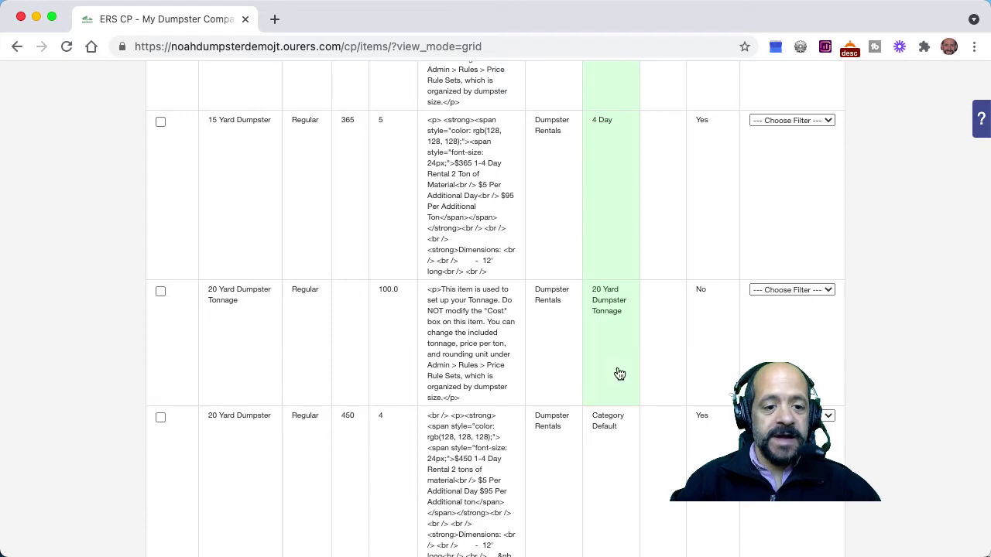
- Set the 20 Yard Dumpster item's schedule profile to 4 Day and save it
scroll(619, 374, "down", 1)
scroll(619, 374, "down", 5)
left_click(608, 305)
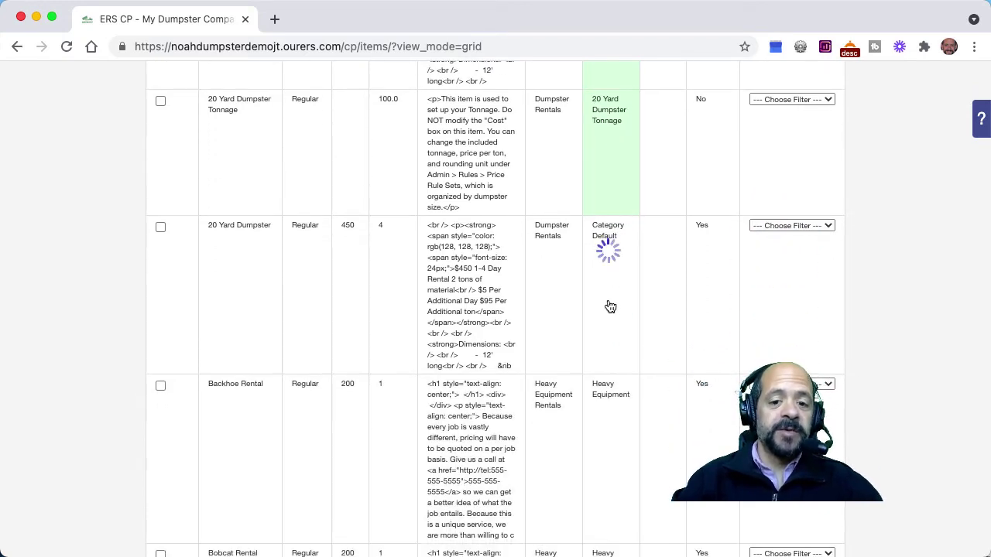
left_click(648, 275)
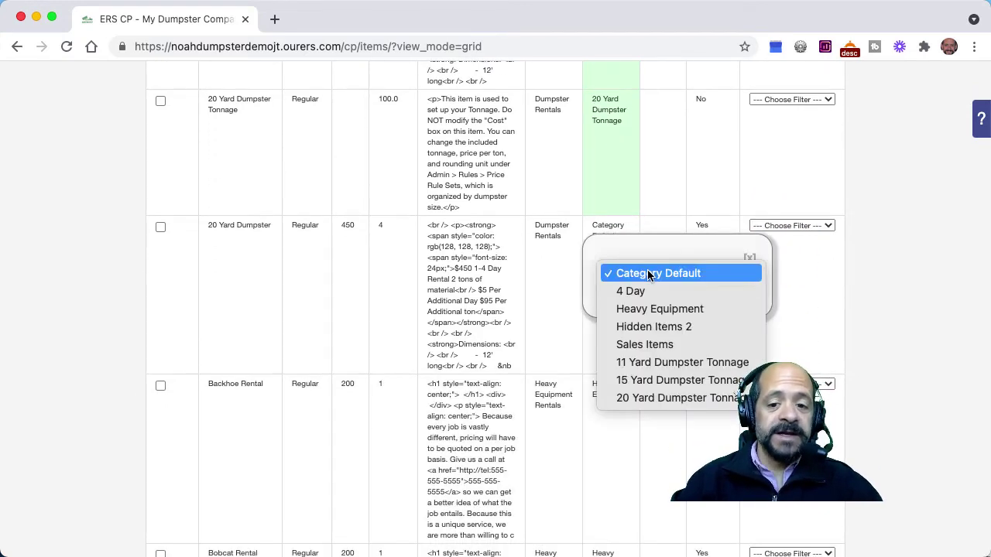
left_click(633, 289)
left_click(618, 291)
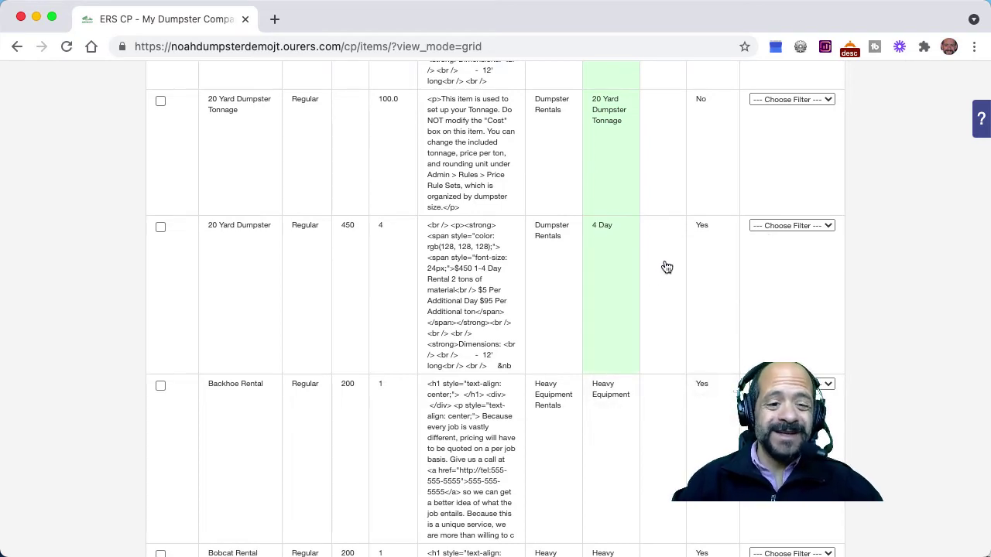
- Assign the 11 Yard Dumpster Tonnage service addon to the 11 Yard Dumpster Tonnage item and save it
scroll(667, 267, "up", 10)
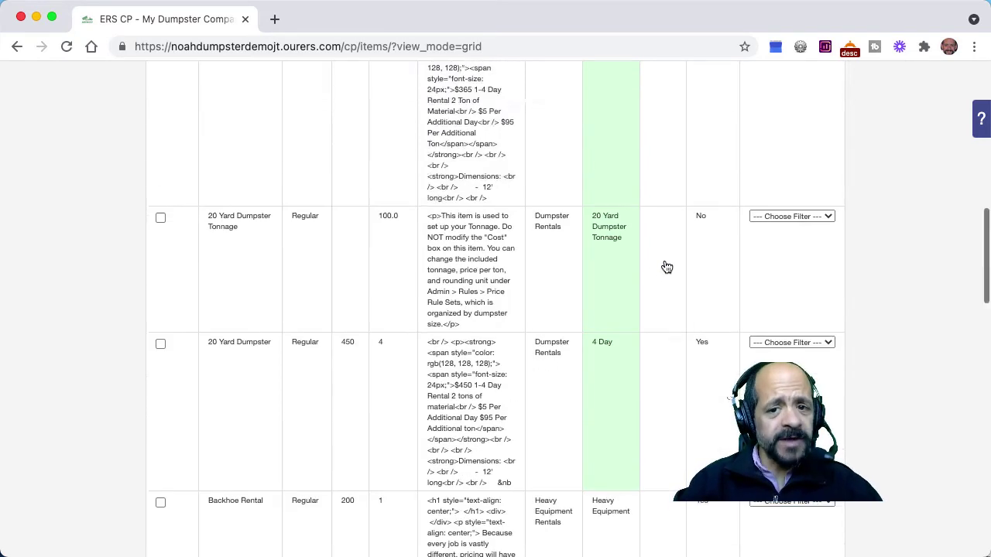
left_click(665, 386)
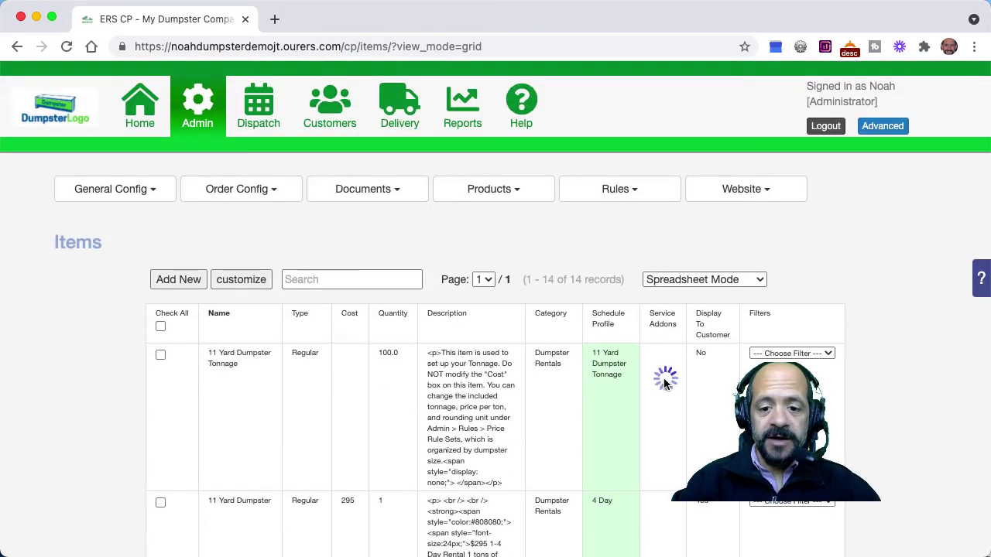
left_click(692, 401)
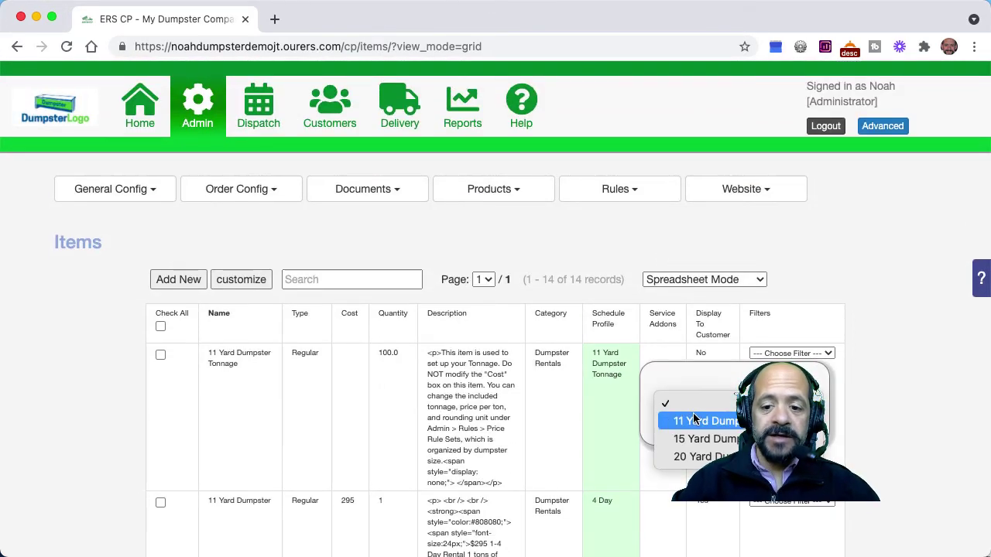
left_click(693, 414)
left_click(672, 419)
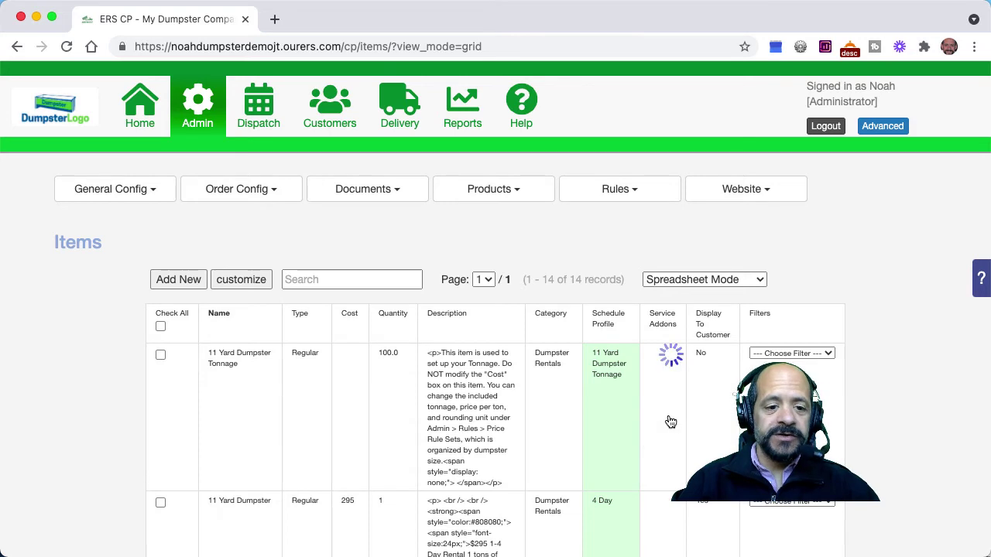
- Assign the 11 Yard Dumpster Tonnage service addon to the 11 Yard Dumpster item and save it
scroll(669, 420, "down", 3)
left_click(673, 361)
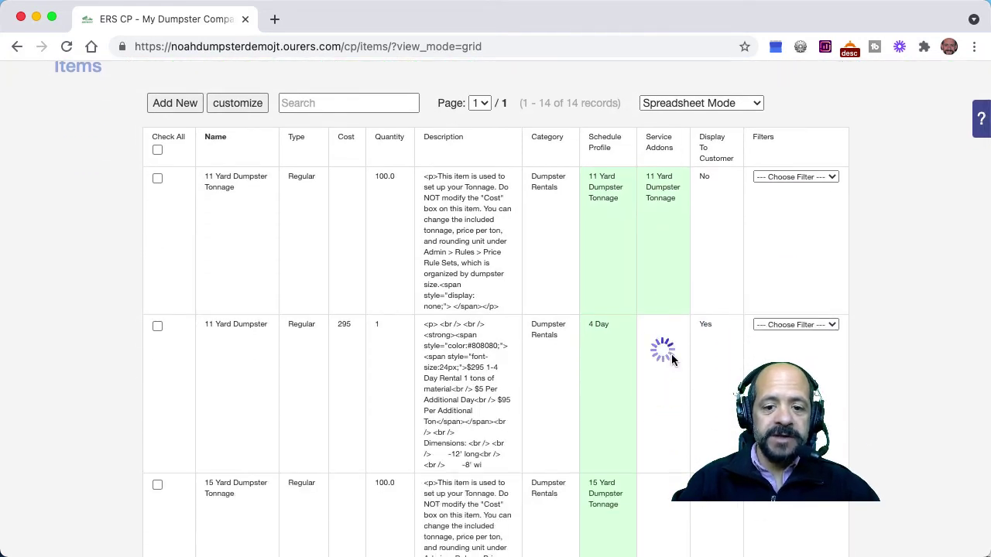
left_click(674, 375)
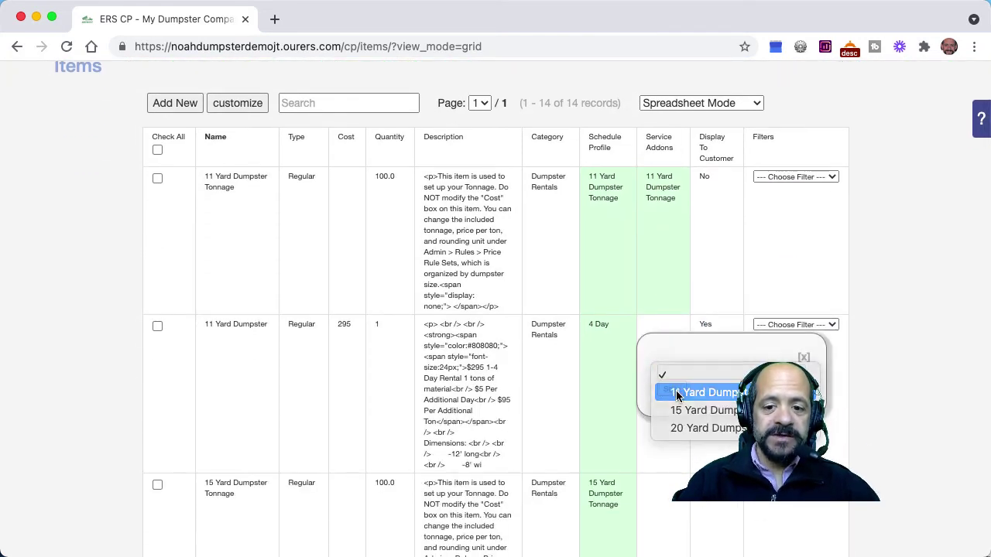
left_click(675, 392)
left_click(674, 394)
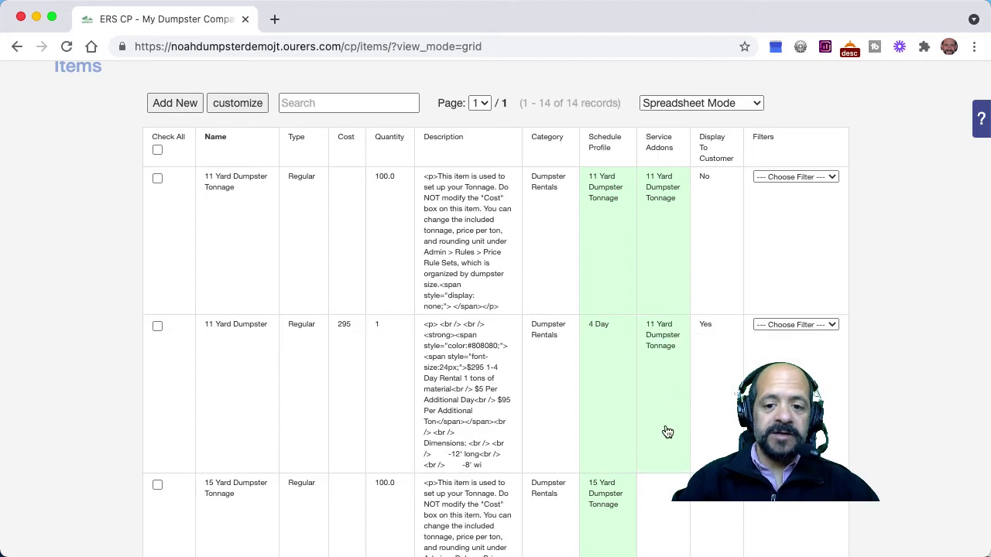
- Assign the 15 Yard Dumpster Tonnage service addon to the 15 Yard Dumpster Tonnage item and save it
scroll(664, 430, "down", 3)
left_click(671, 377)
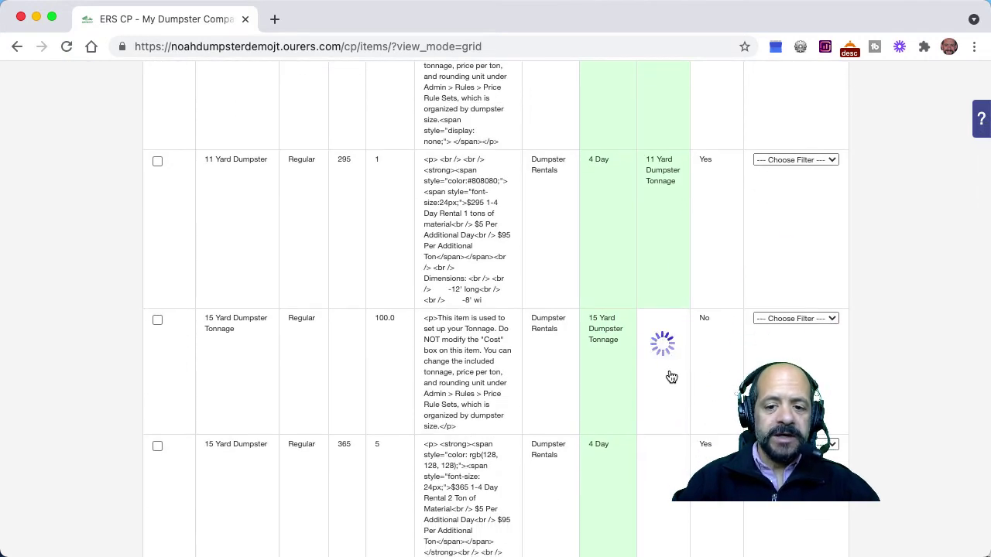
left_click(691, 370)
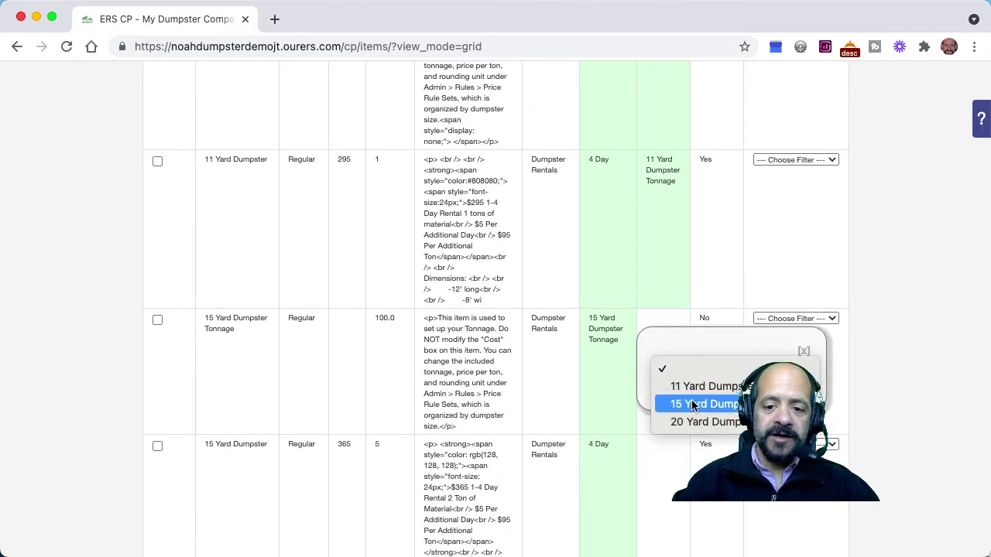
left_click(685, 404)
left_click(679, 387)
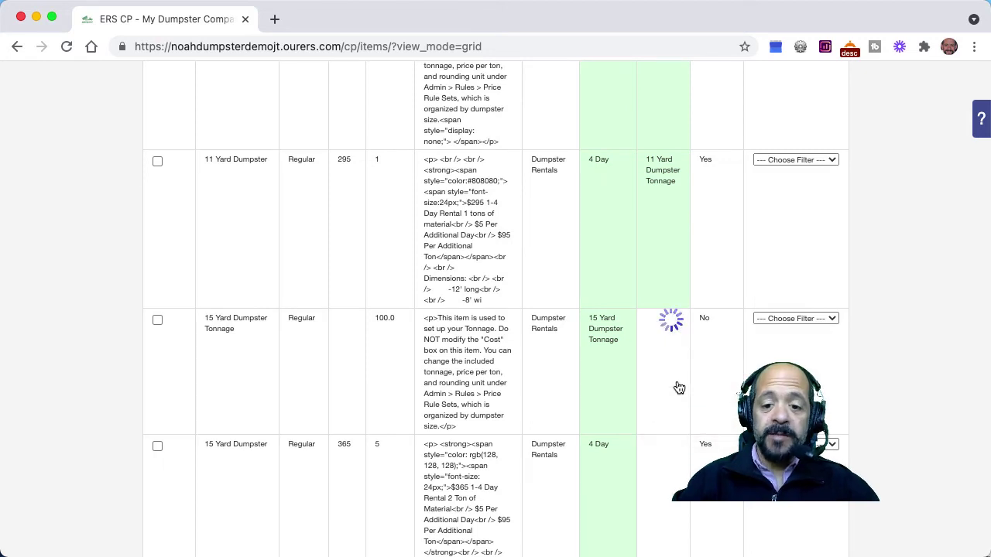
- Assign the 15 Yard Dumpster Tonnage service addon to the 15 Yard Dumpster item and save it
scroll(677, 387, "down", 4)
left_click(669, 252)
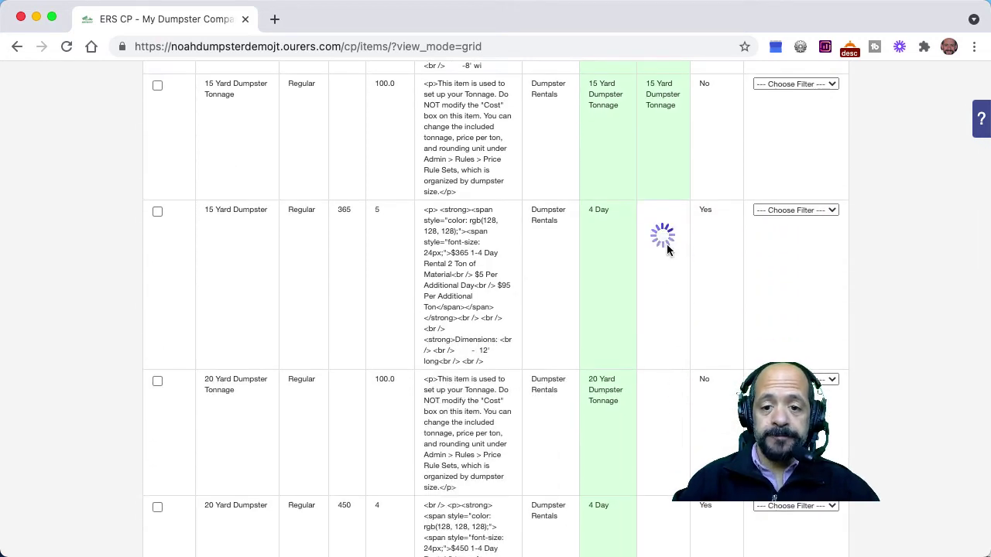
left_click(681, 258)
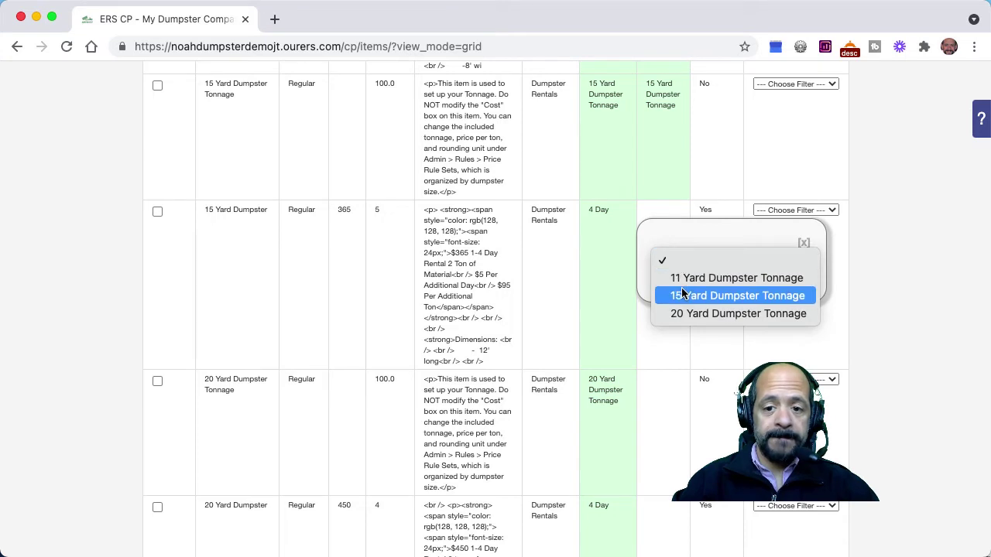
left_click(681, 292)
left_click(671, 275)
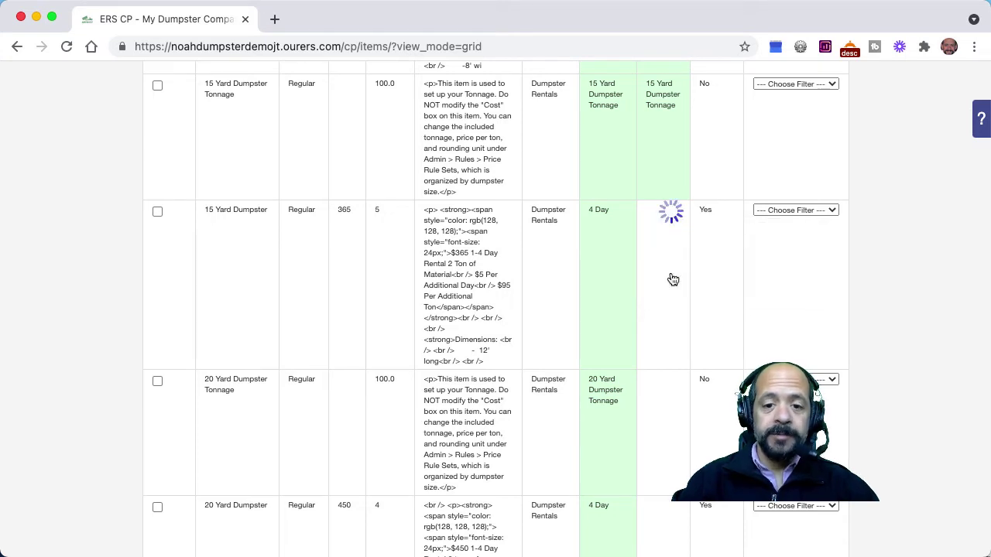
- Assign the 20 Yard Dumpster Tonnage service addon to the 20 Yard Dumpster Tonnage item and save it
scroll(665, 400, "down", 3)
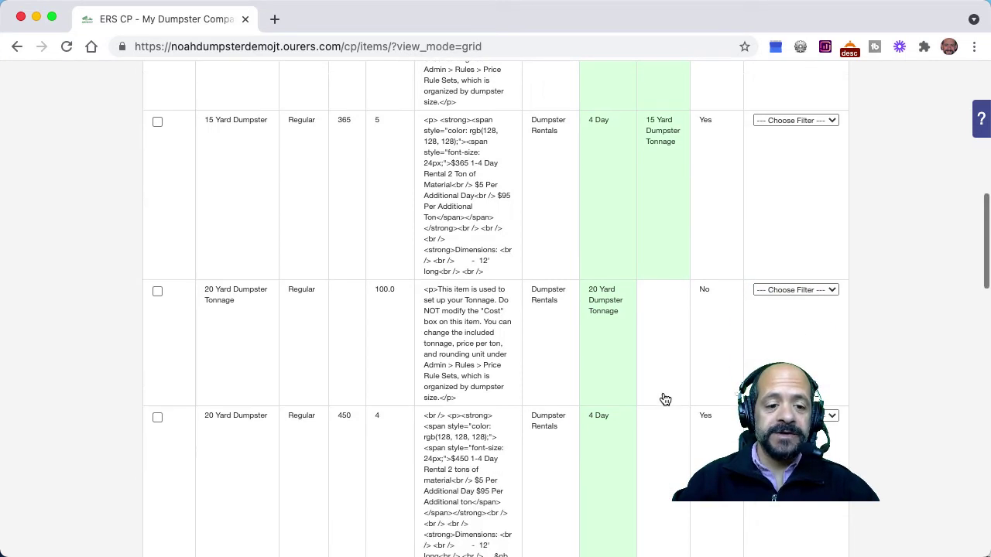
left_click(674, 301)
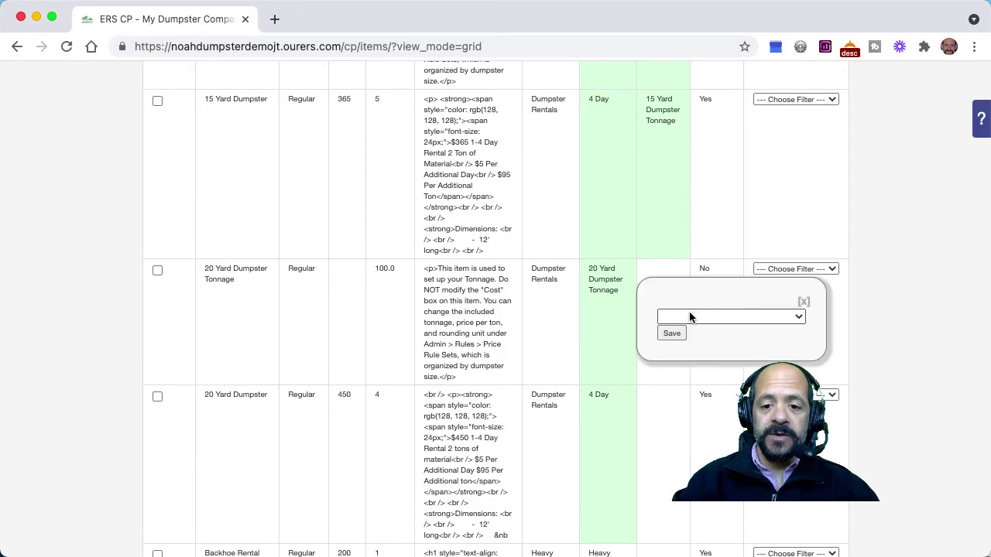
left_click(689, 316)
left_click(693, 375)
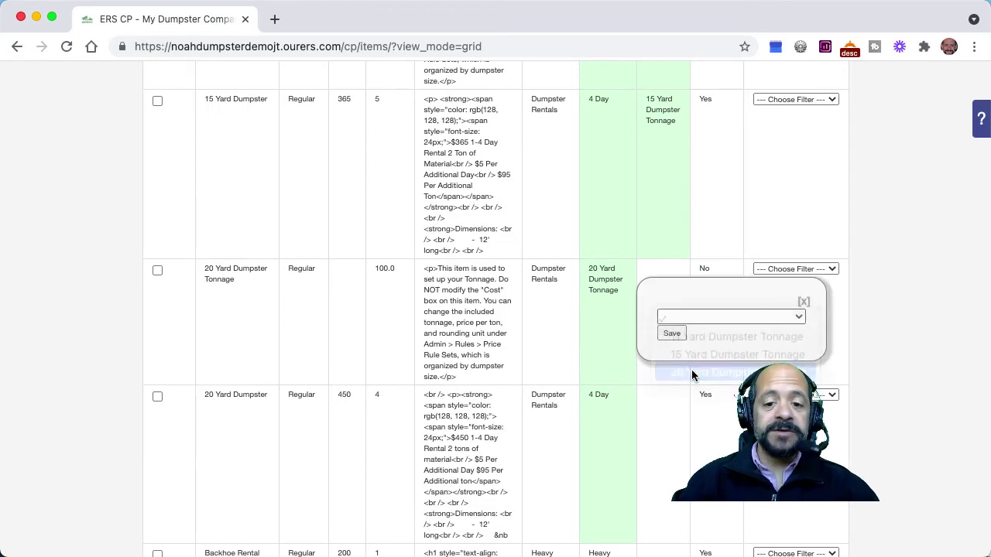
left_click(674, 333)
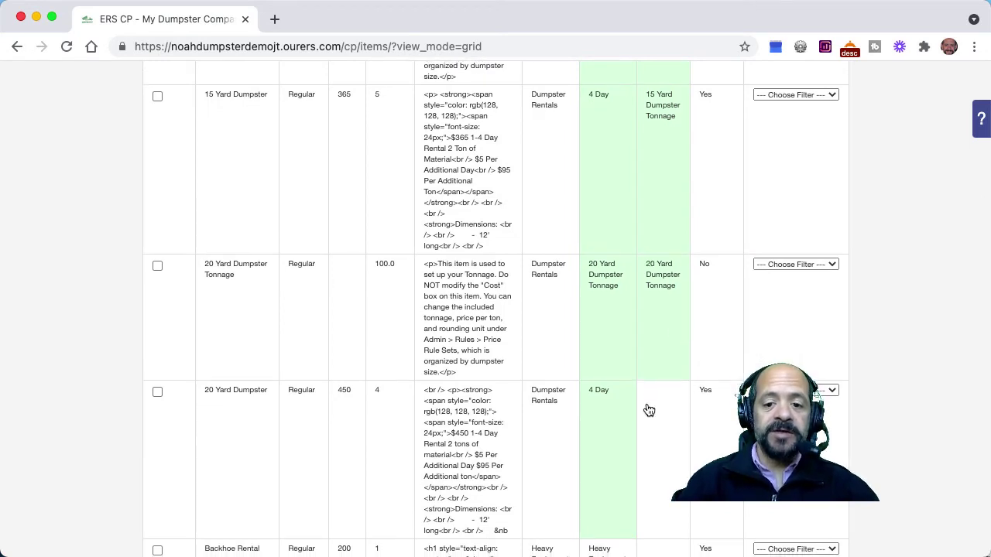
- Assign the 20 Yard Dumpster Tonnage service addon to the 20 Yard Dumpster item and save it
scroll(646, 409, "down", 2)
left_click(663, 362)
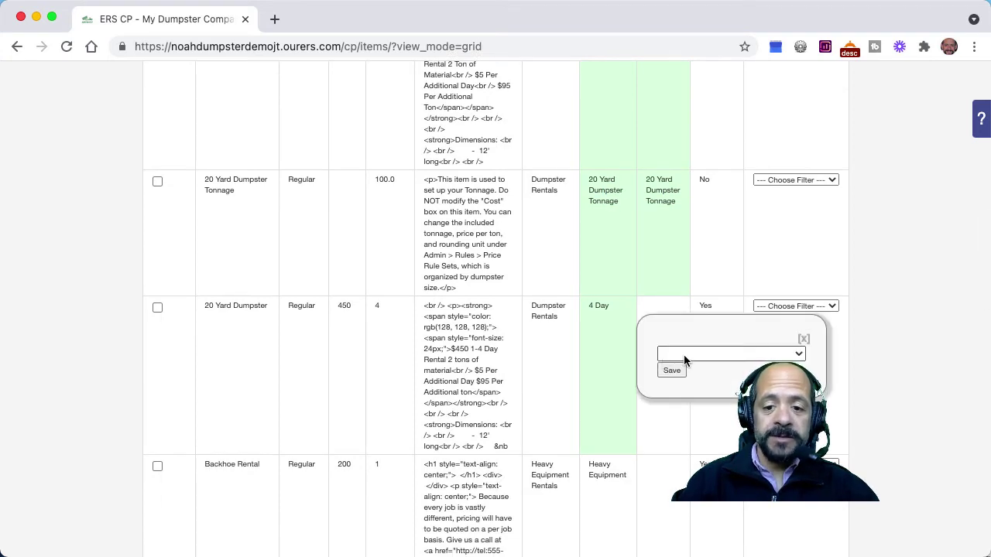
left_click(685, 355)
left_click(672, 415)
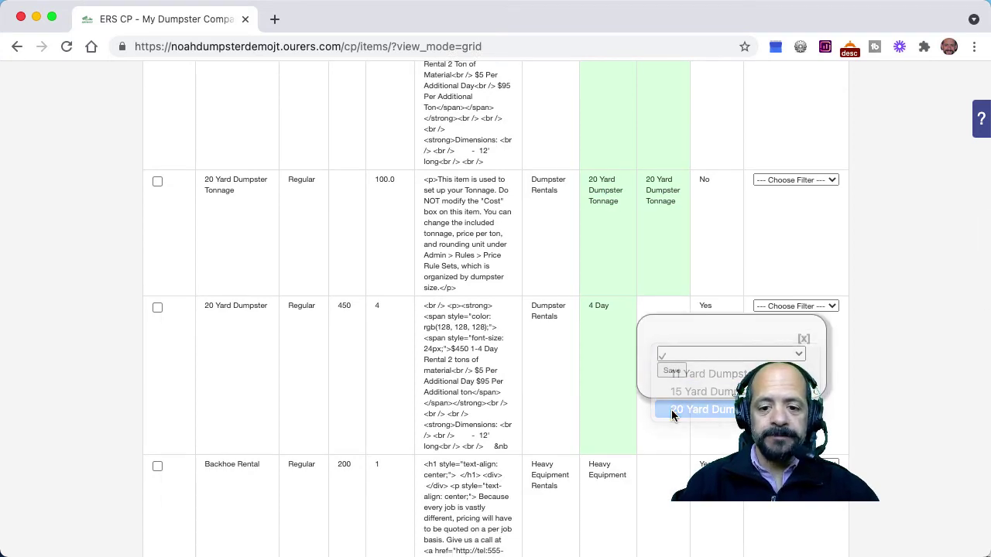
left_click(670, 372)
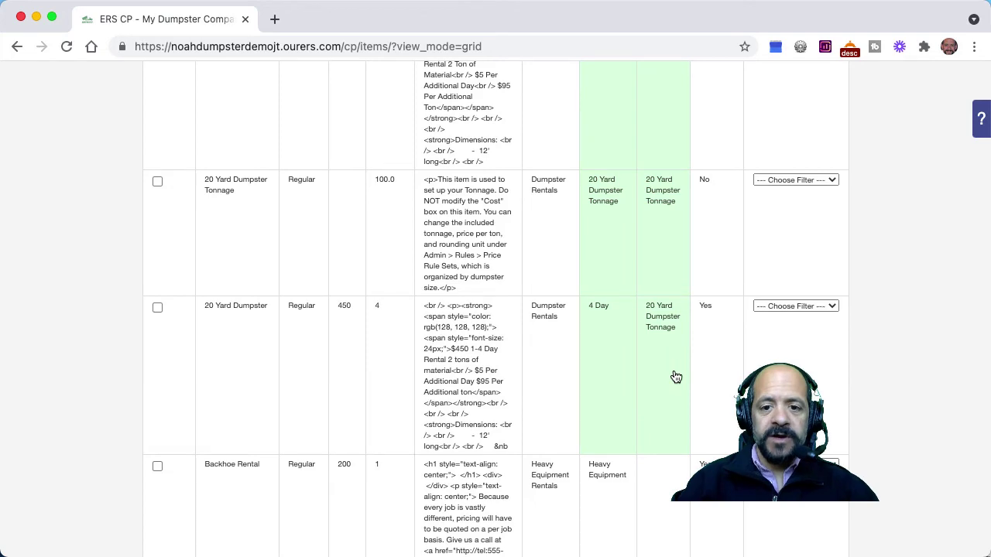
- Switch the items list from Spreadsheet Mode back to Browse Mode
scroll(674, 376, "up", 10)
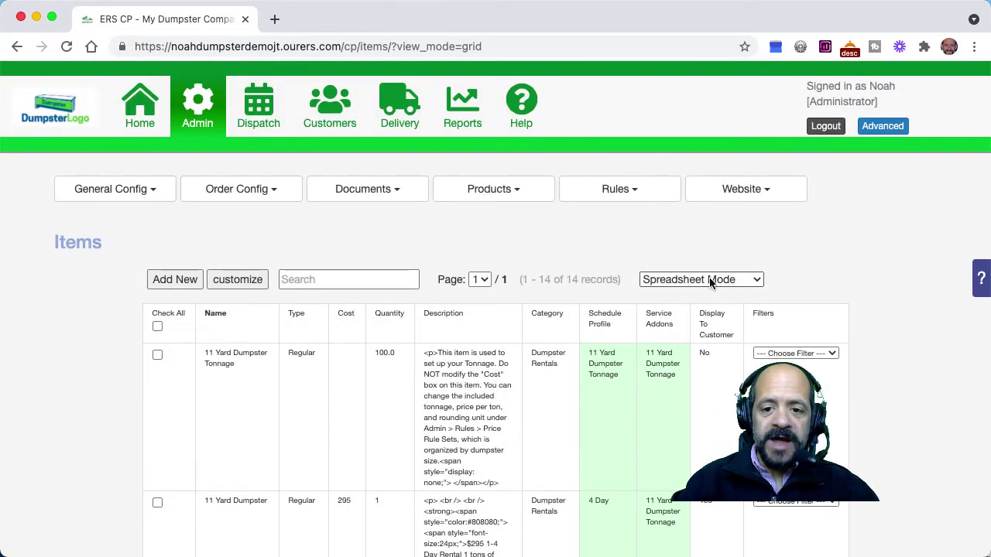
left_click(710, 282)
left_click(712, 263)
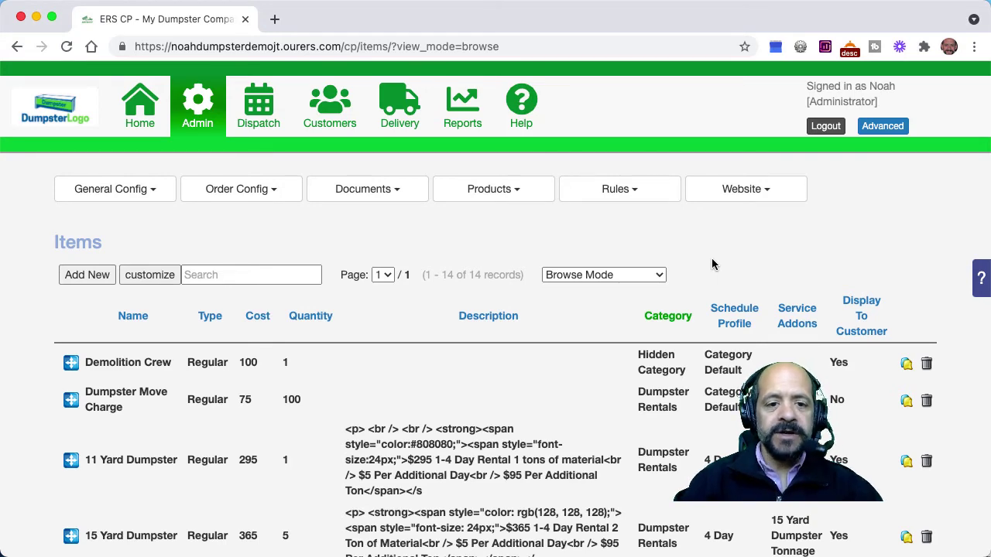
- Open the first listed customer's CRM record and bring up the item level pricing in its special pricing section
left_click(325, 120)
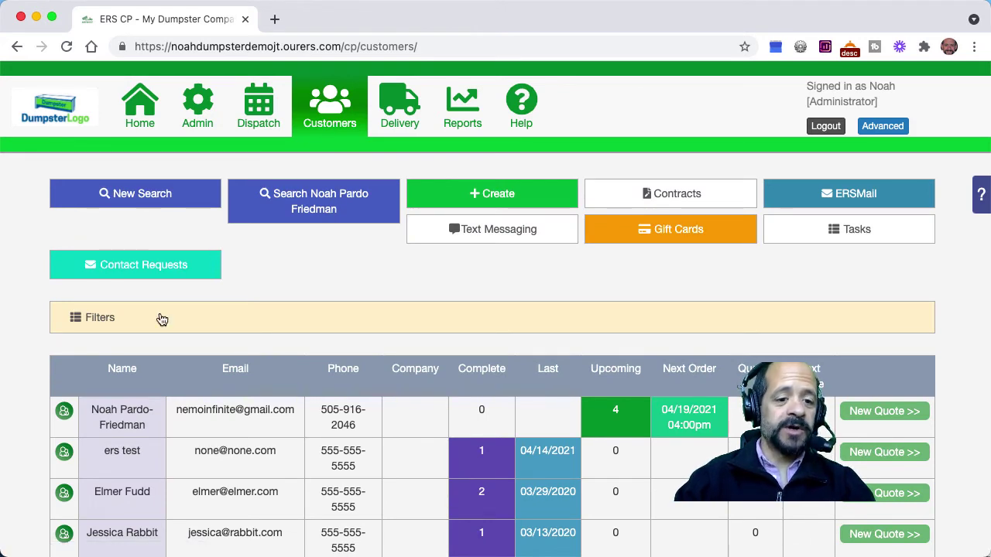
left_click(65, 414)
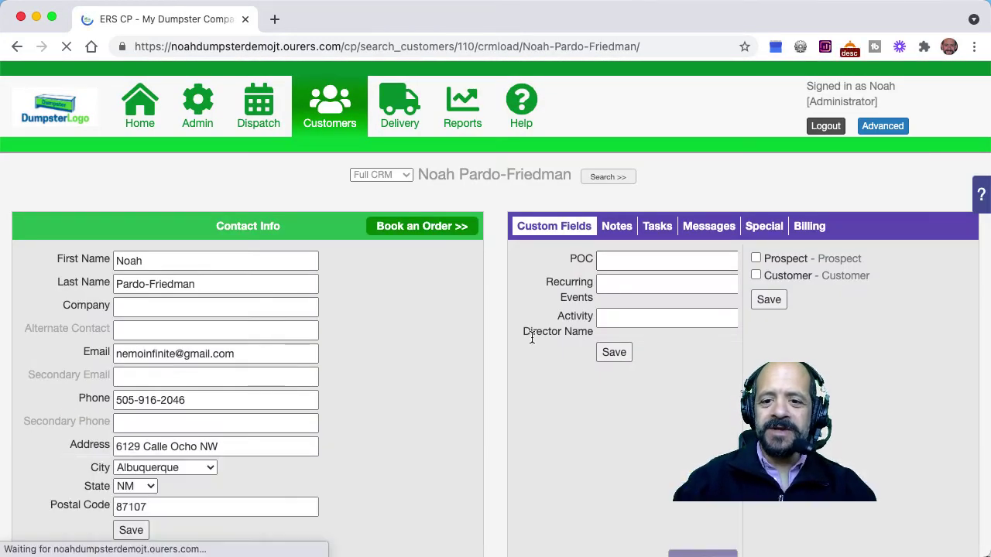
left_click(763, 230)
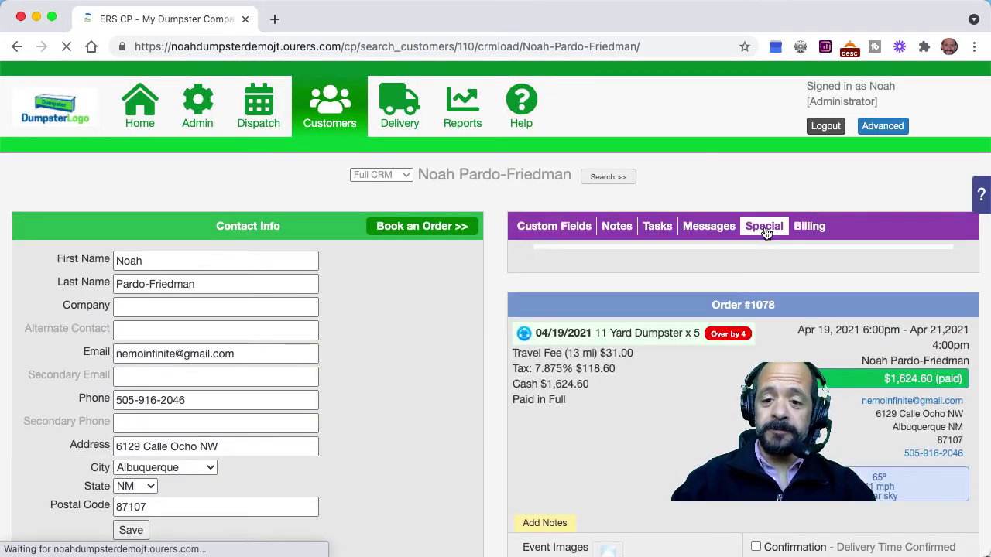
scroll(553, 435, "down", 5)
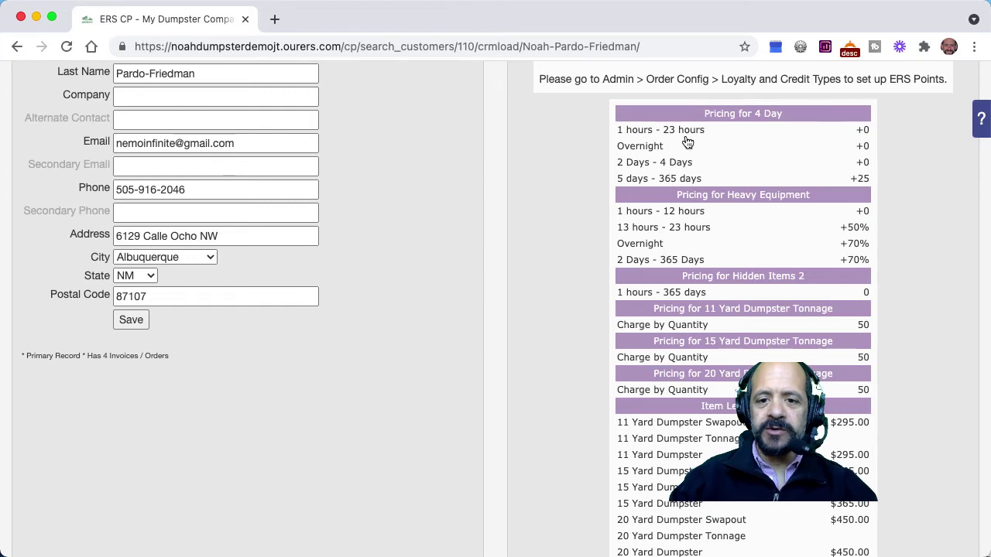
scroll(518, 418, "down", 2)
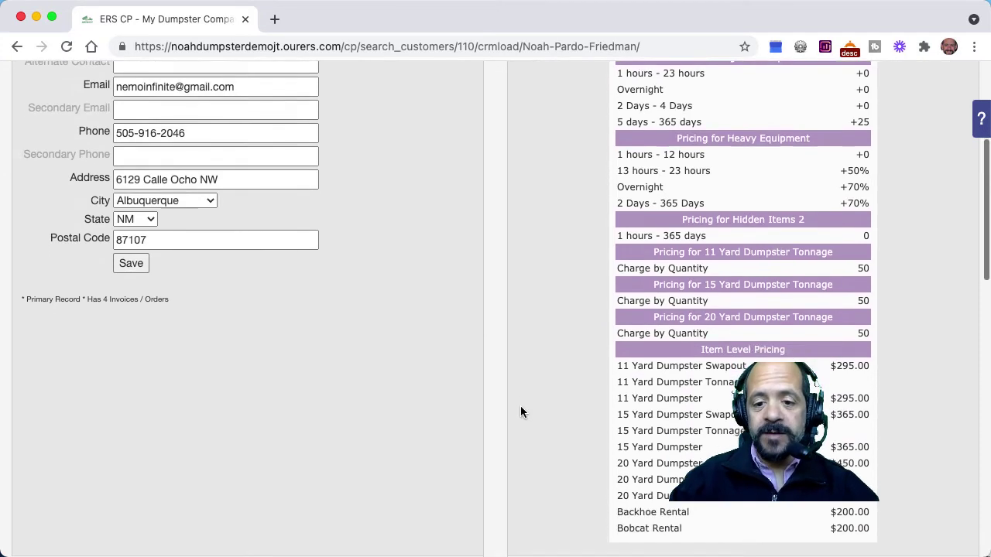
scroll(520, 406, "down", 1)
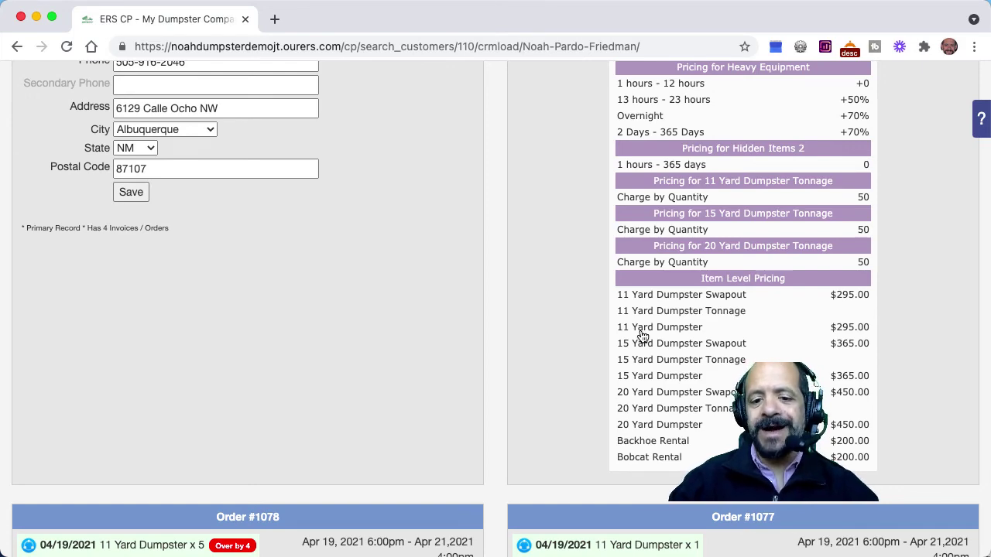
- Set this customer's custom base price for the 11 Yard Dumpster to 250 and update it
left_click(642, 333)
left_click(367, 152)
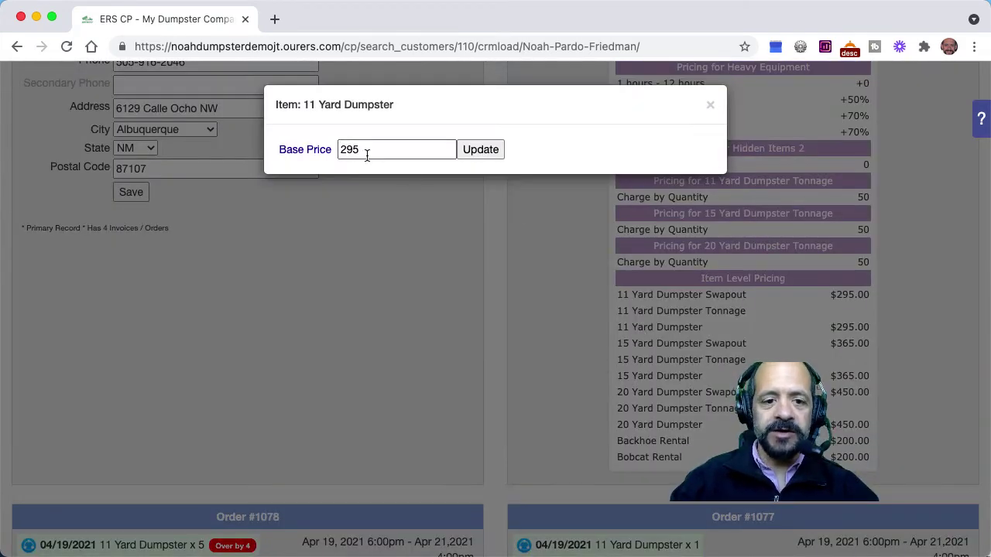
left_click(361, 151)
key("BackSpace")
key("BackSpace")
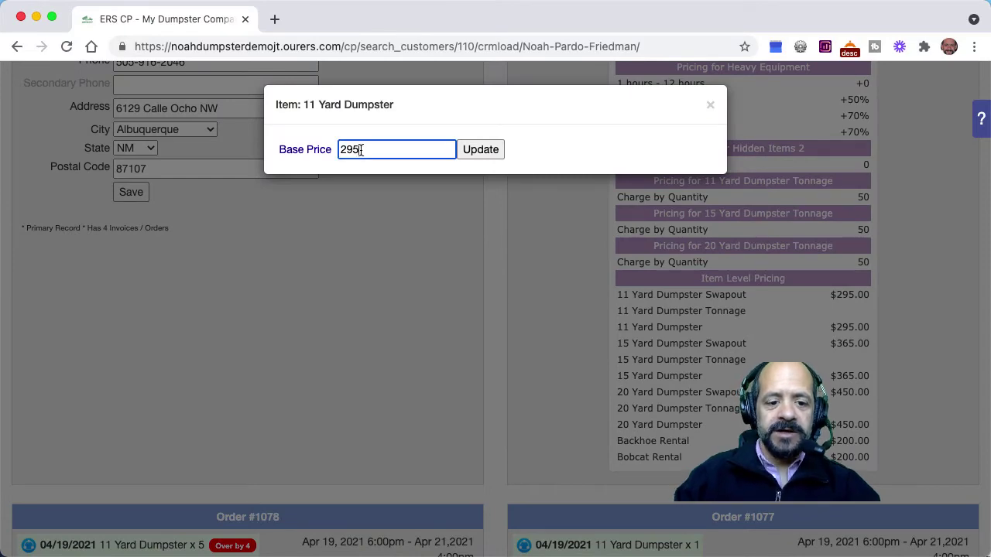
type("90")
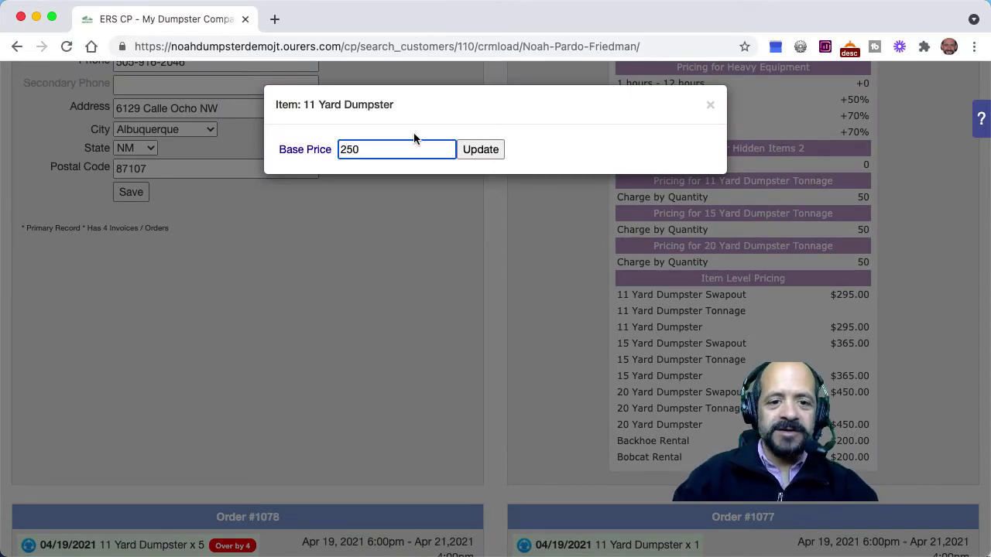
left_click(471, 151)
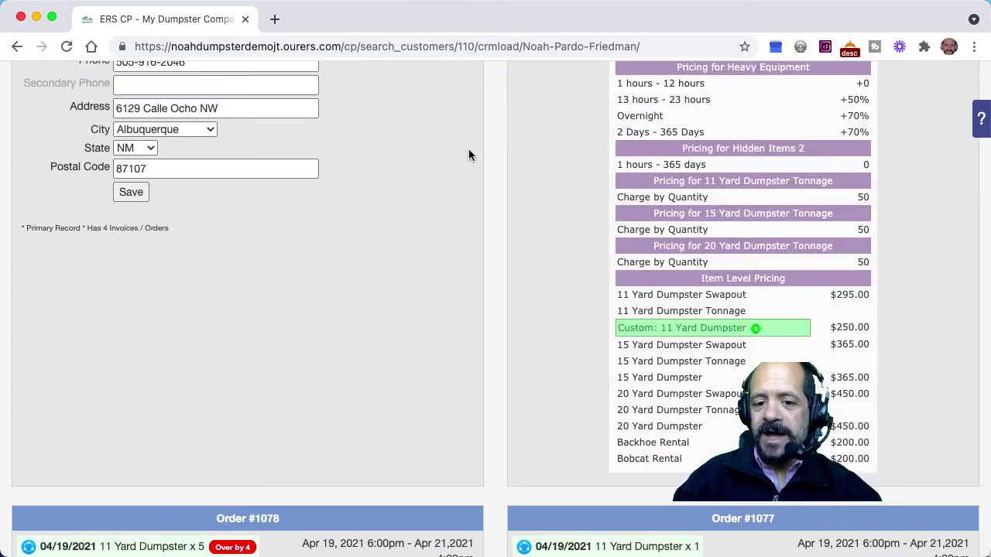
- Set this customer's custom base price for the 15 Yard Dumpster to 325 and update it
left_click(672, 377)
left_click(352, 151)
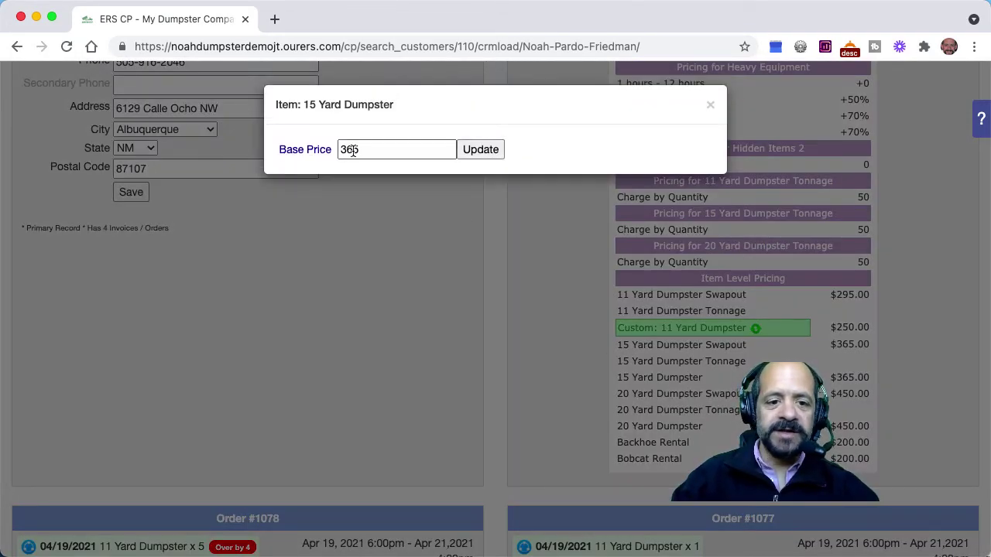
double_click(352, 151)
type("325")
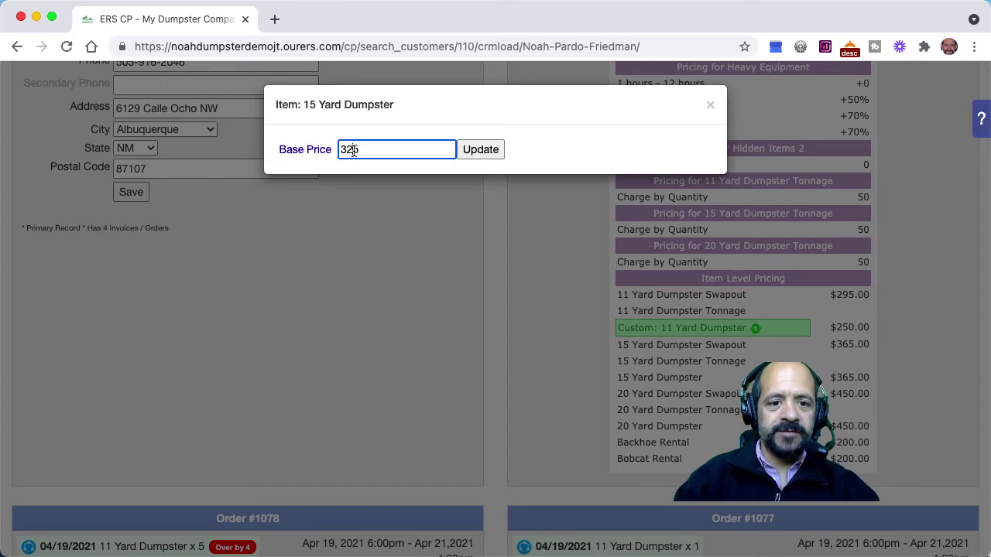
left_click(481, 150)
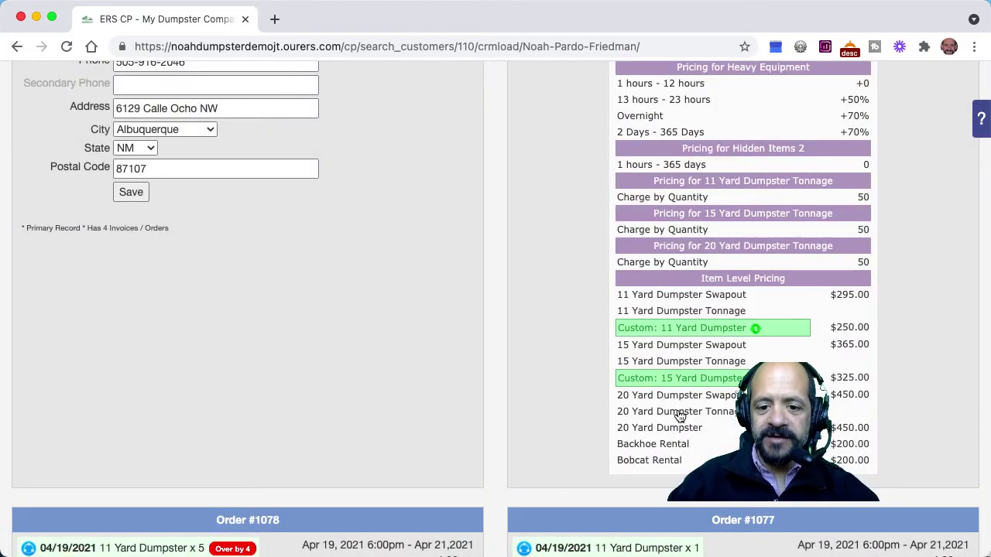
- Set this customer's custom base price for the 20 Yard Dumpster to 425 and update it
left_click(669, 427)
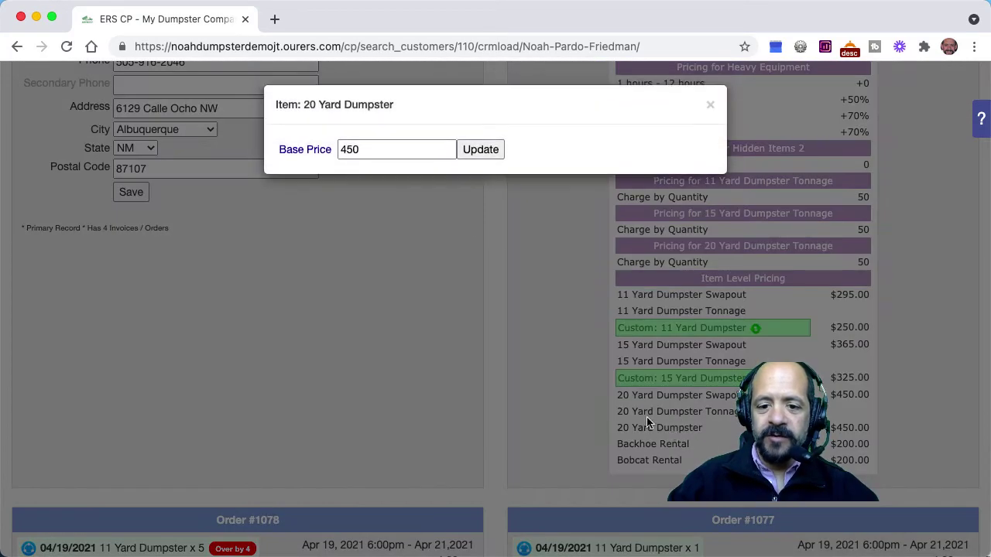
double_click(358, 149)
type("4")
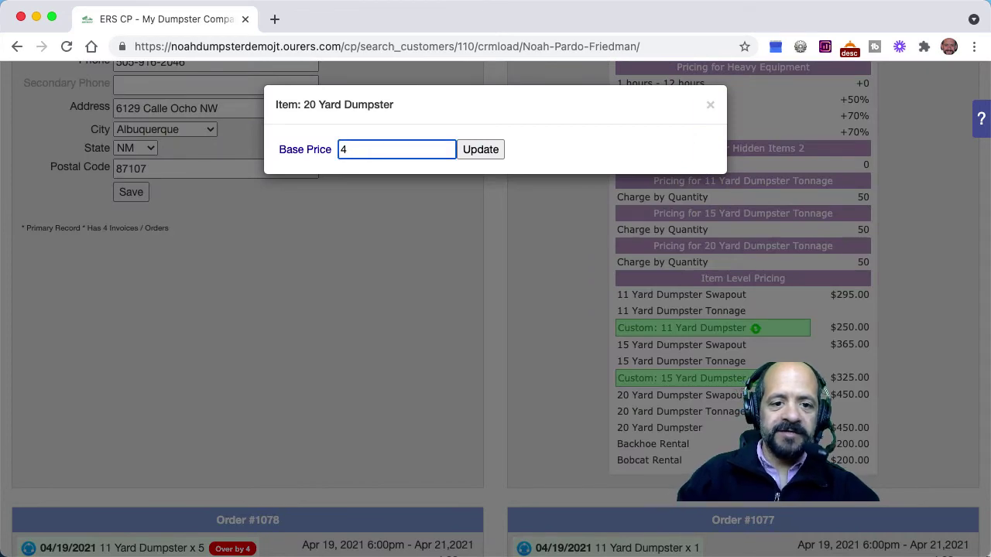
type("25")
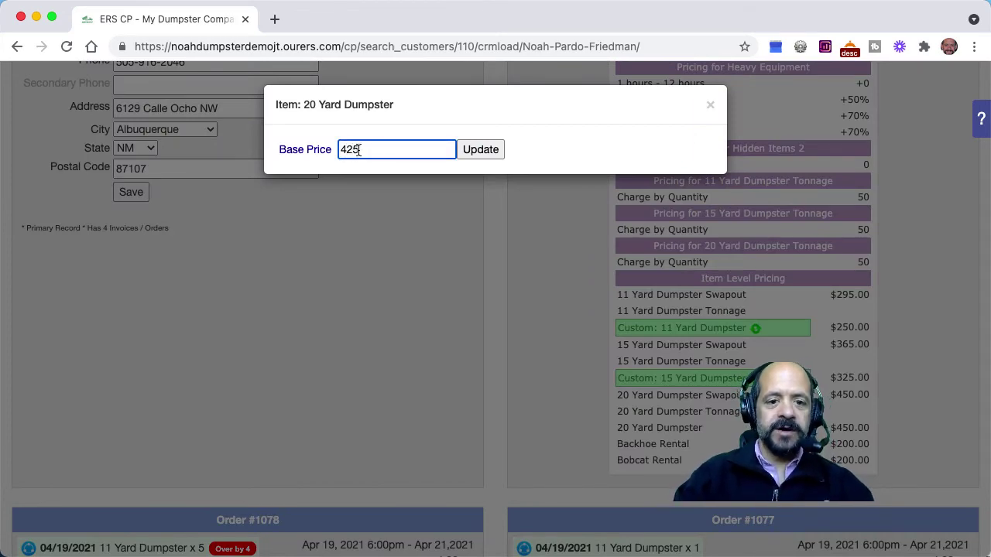
left_click(477, 154)
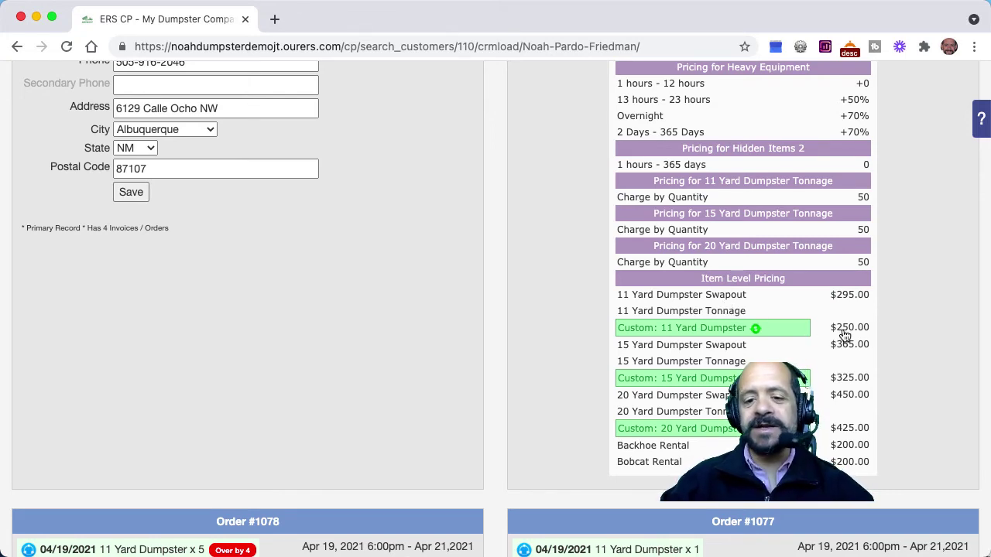
- Set this customer's custom base price for the 11 Yard Dumpster Swapout to 250 and update it
left_click(712, 302)
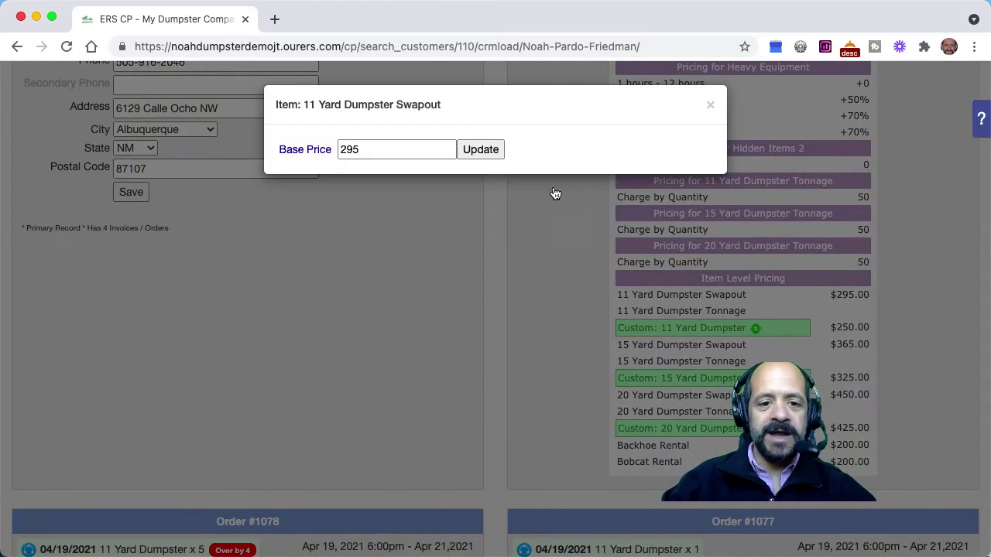
left_click(361, 149)
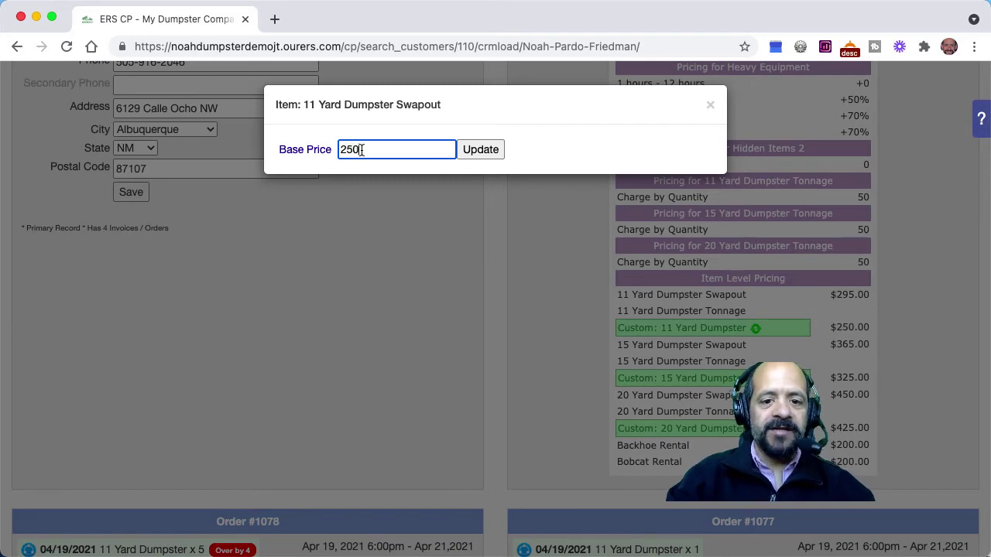
type("250")
left_click(476, 152)
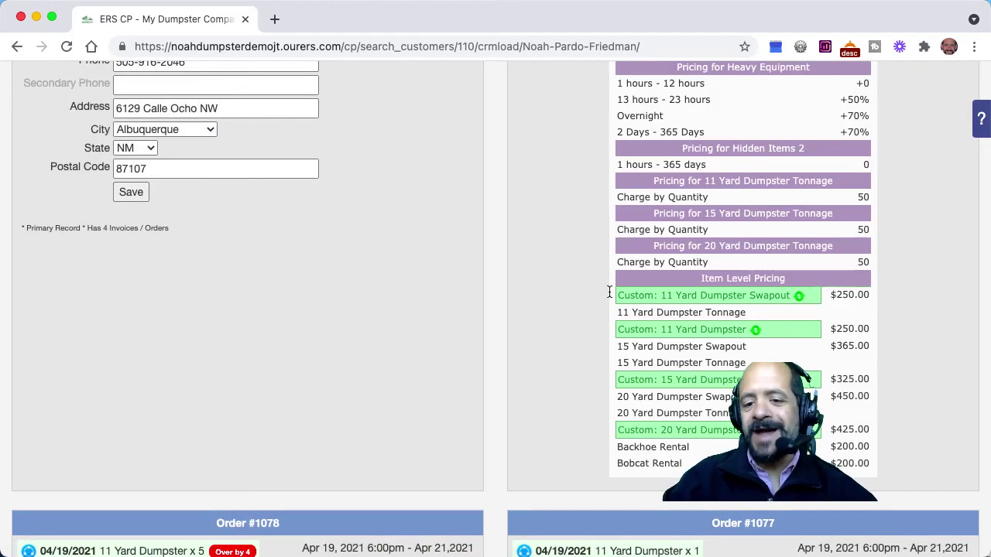
- Set this customer's custom base price for the 15 Yard Dumpster Swapout to 325 and update it
left_click(692, 352)
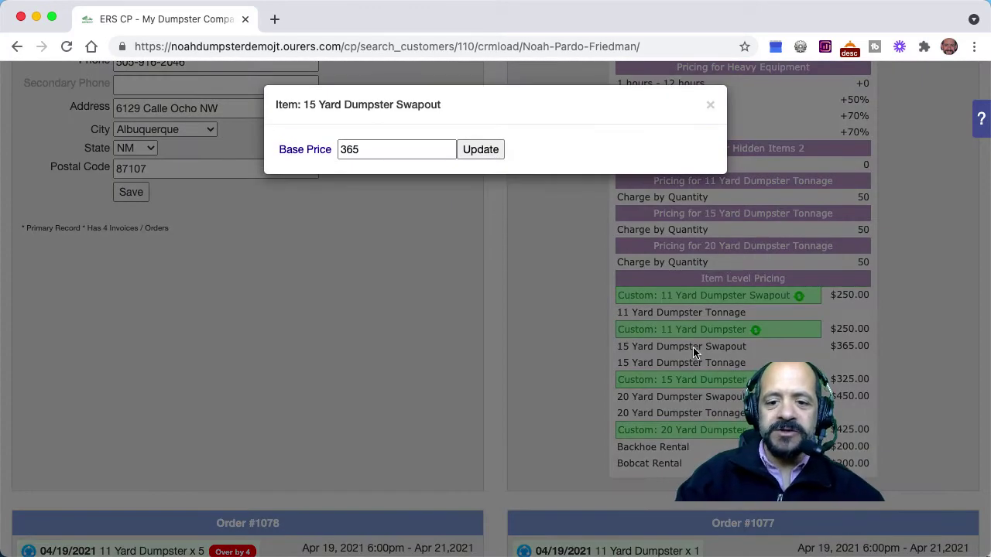
left_click(352, 149)
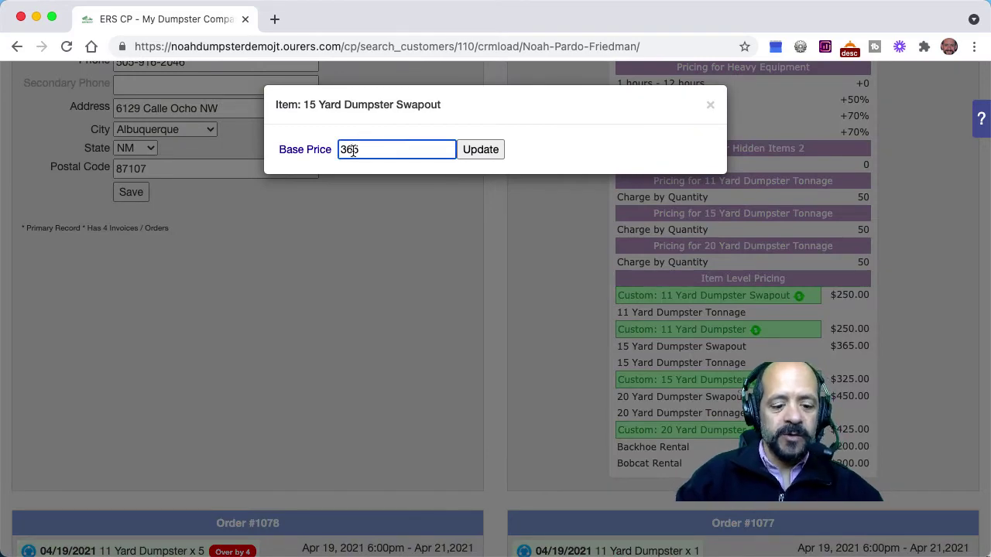
type("2")
left_click(475, 150)
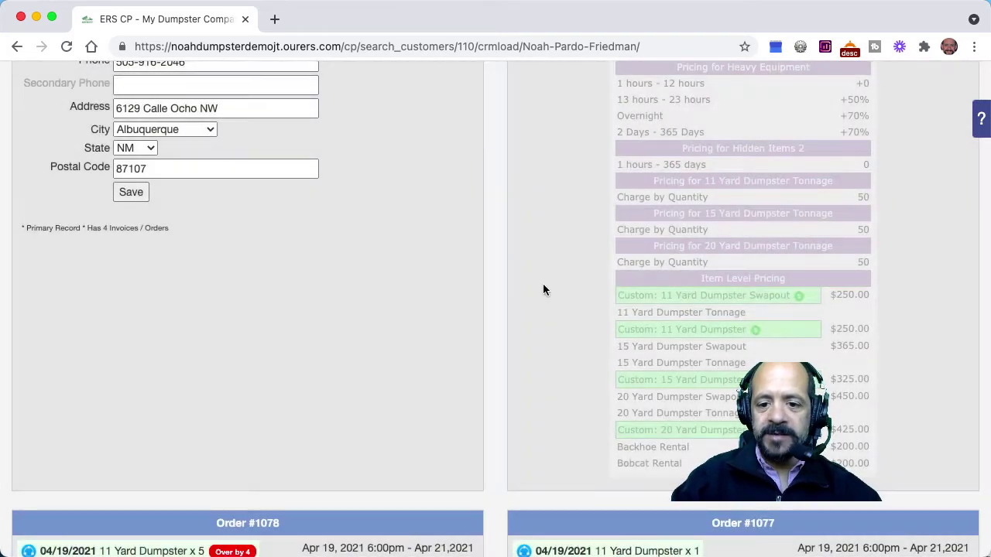
- Set this customer's custom base price for the 20 Yard Dumpster Swapout to 425 and update it
left_click(673, 404)
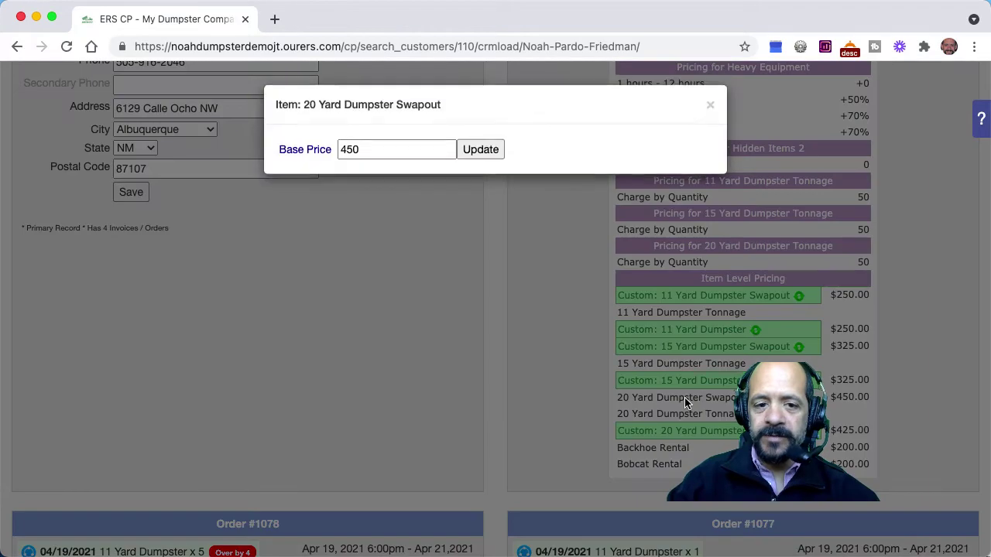
left_click(362, 149)
left_click(364, 151)
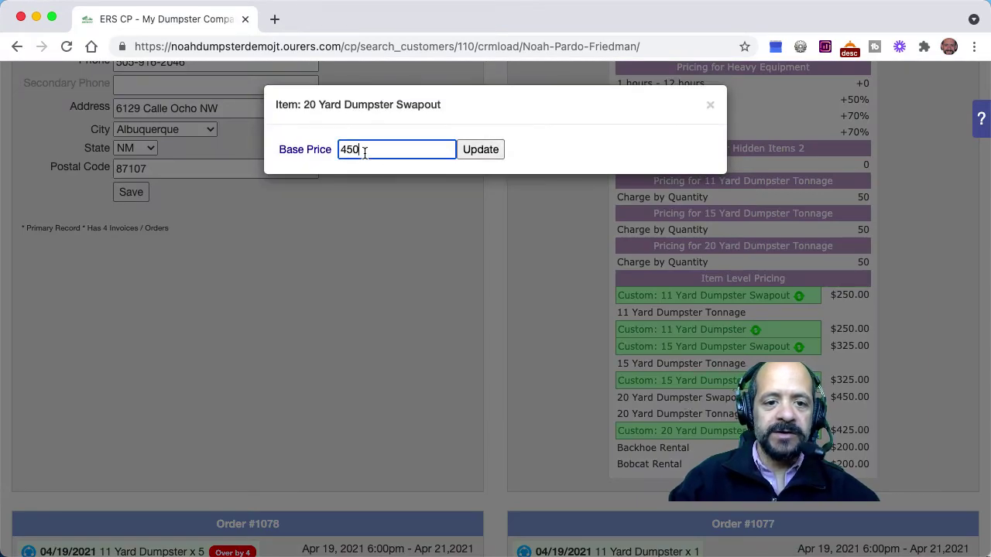
type("25")
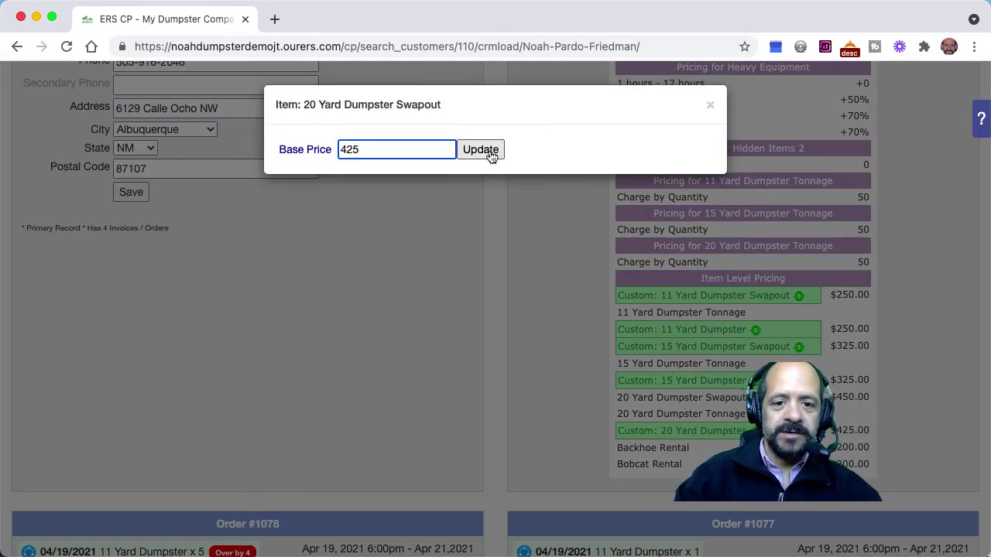
left_click(480, 150)
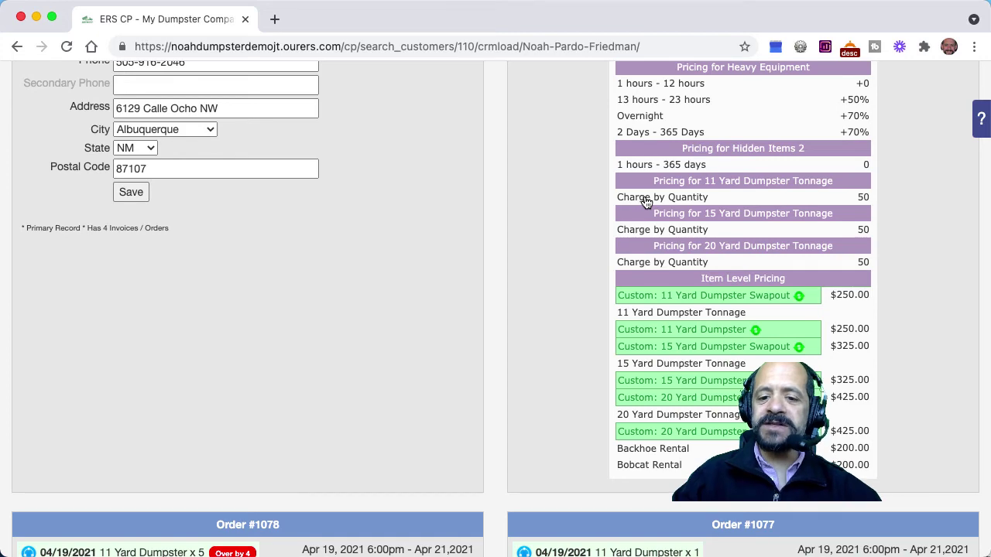
left_click(660, 318)
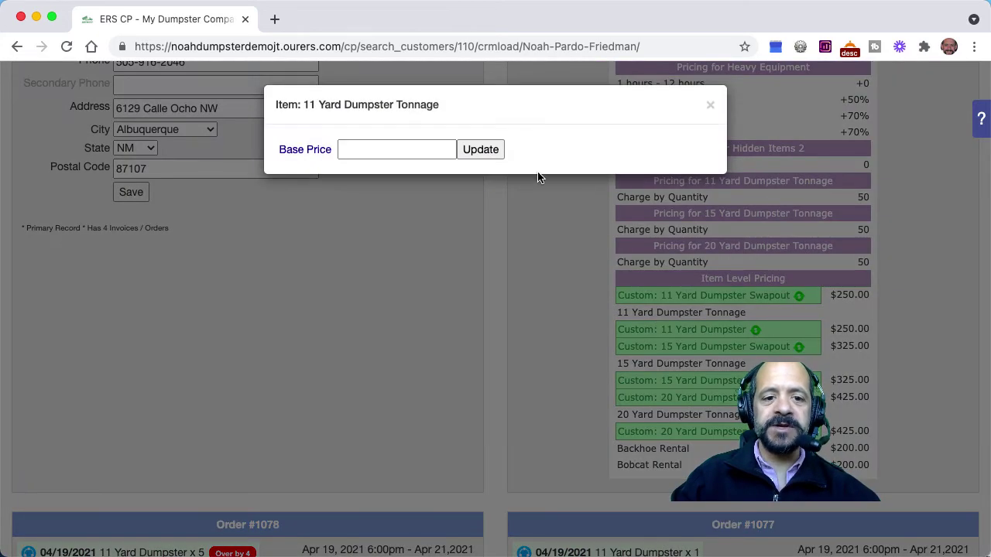
left_click(424, 152)
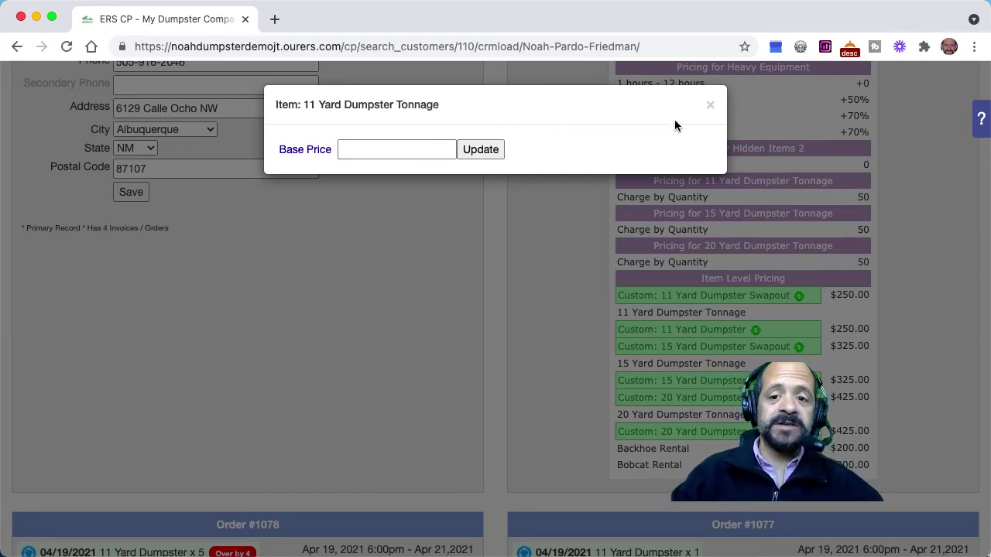
left_click(710, 108)
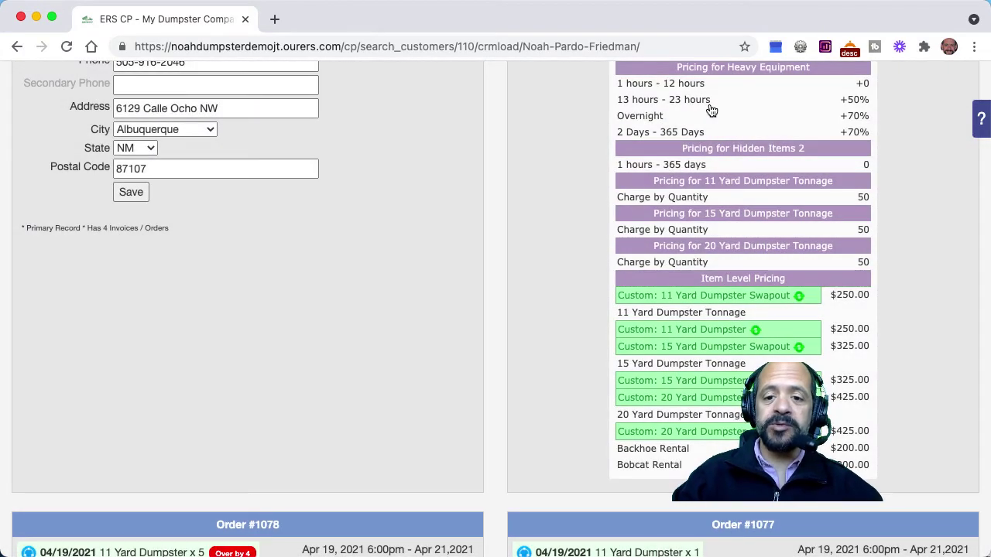
- Set this customer's 11 Yard Dumpster Tonnage rule to 2.5 quantity included and an overage cost of 40, updating each value
left_click(677, 204)
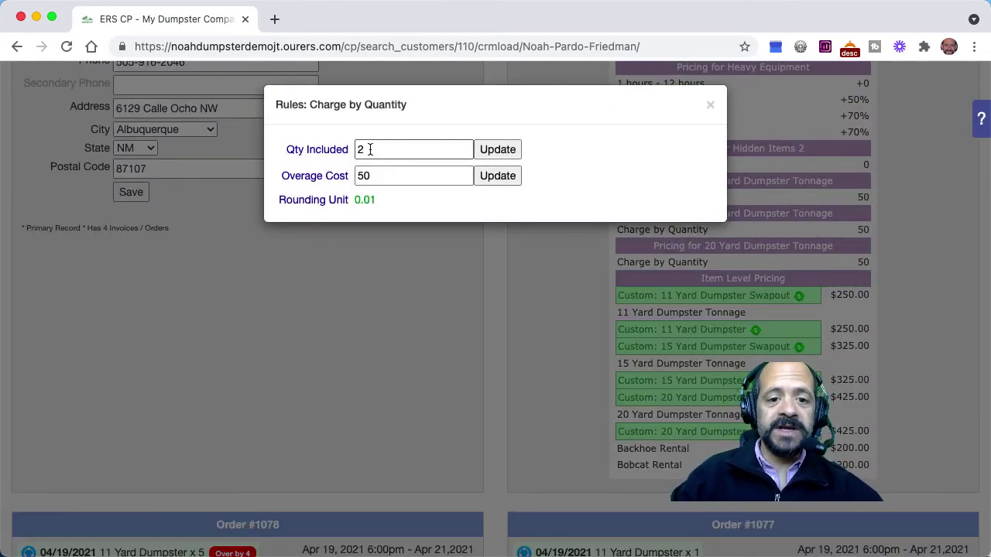
left_click(370, 149)
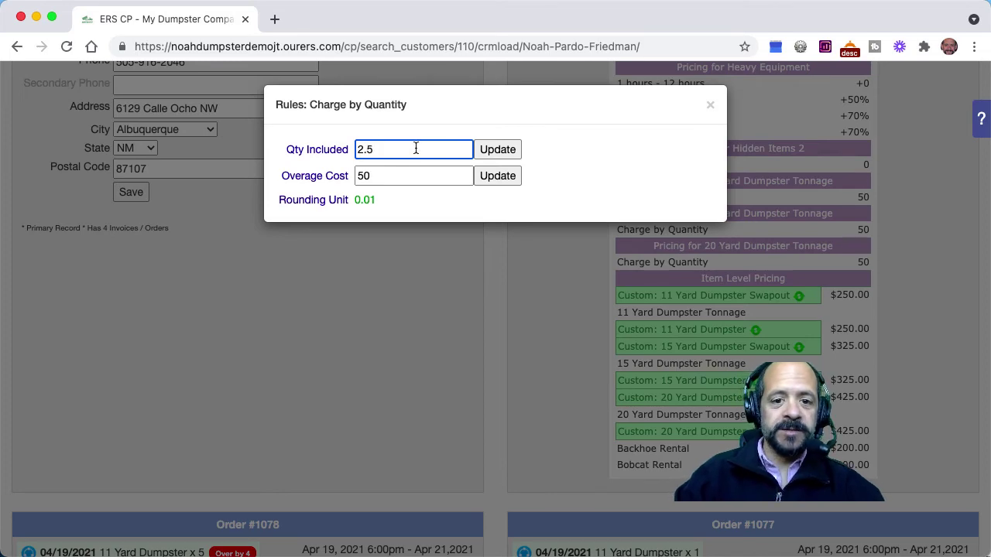
left_click(497, 147)
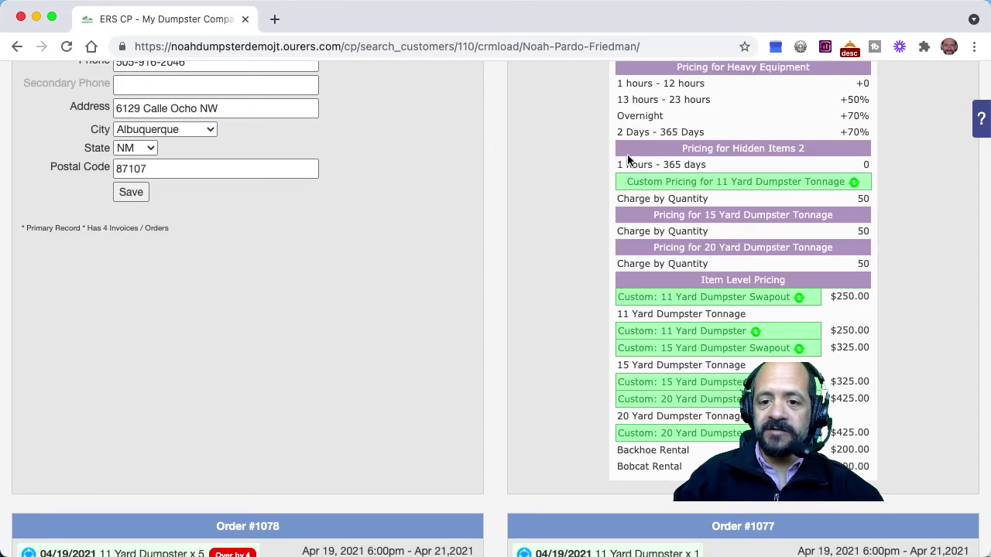
left_click(646, 198)
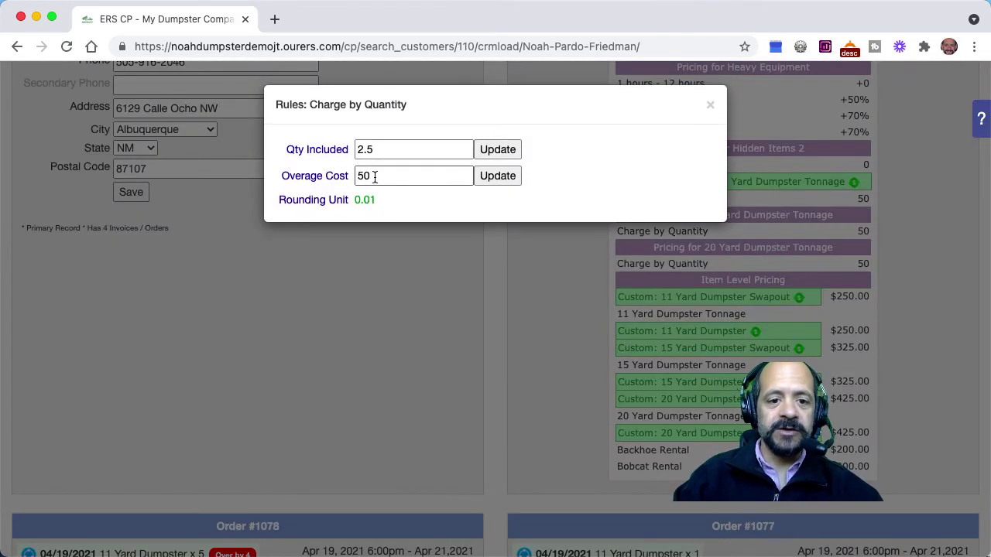
left_click(364, 176)
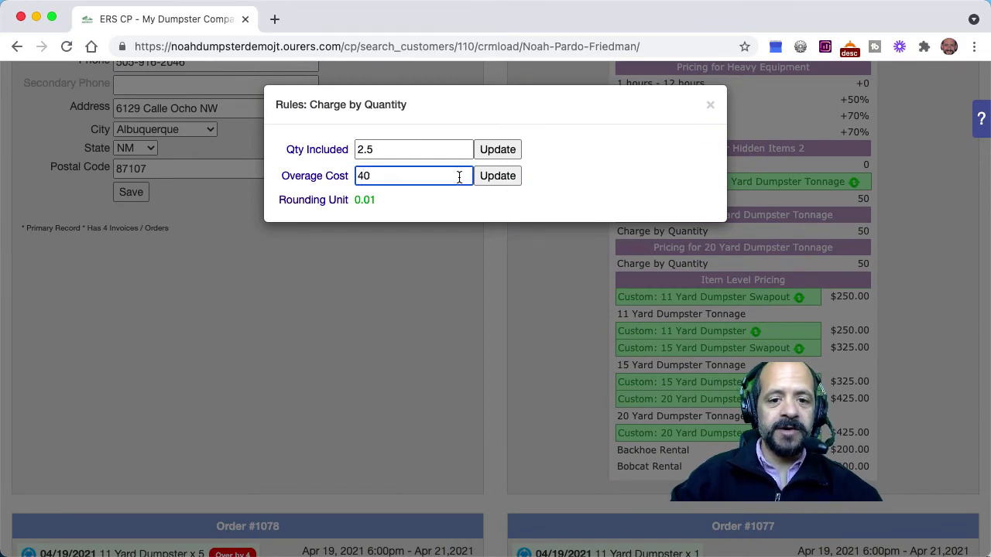
type("40")
left_click(495, 175)
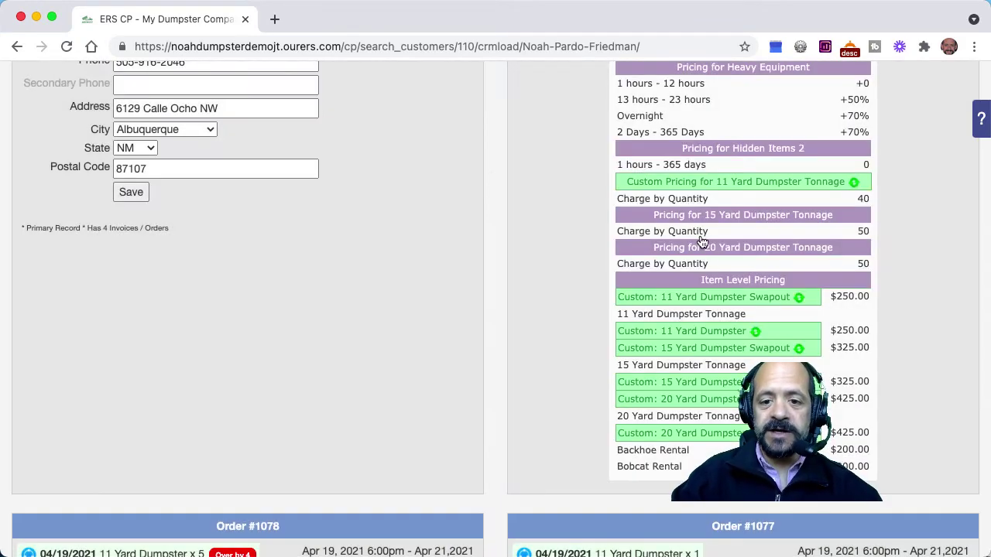
- Set the included quantity of this customer's 15 Yard Dumpster Tonnage rule to 3 and update it
left_click(691, 234)
left_click(372, 152)
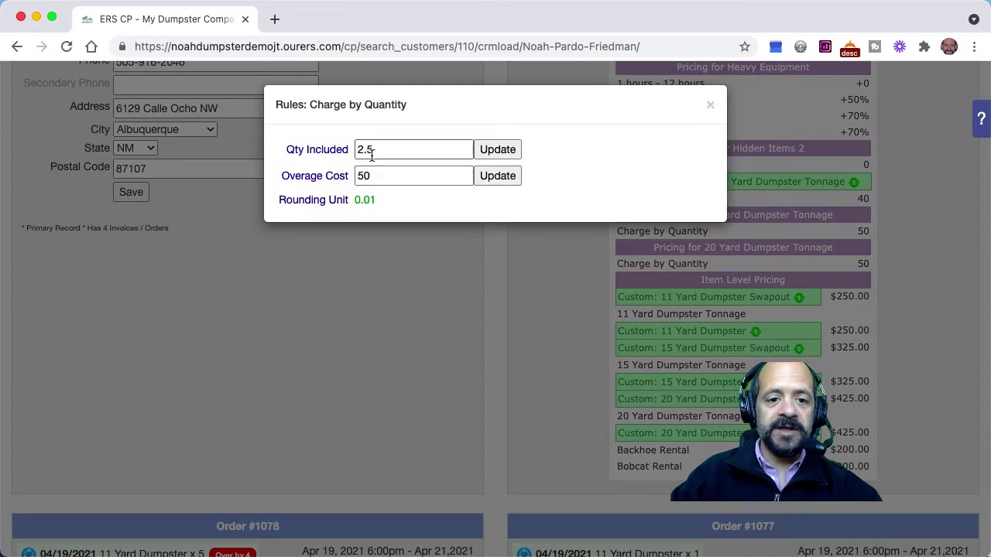
key("BackSpace")
key("BackSpace")
type("3")
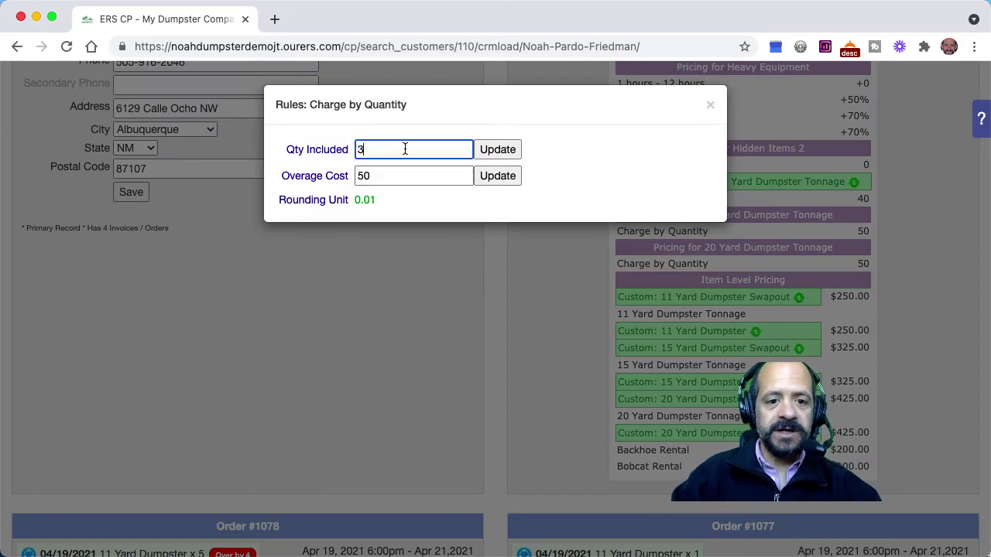
left_click(489, 151)
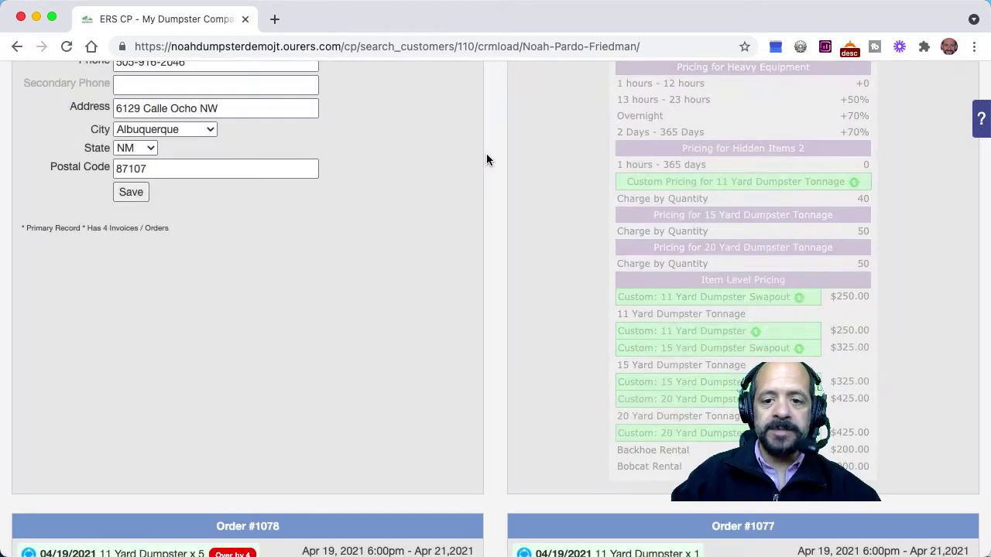
- Set the overage cost of this customer's 15 Yard Dumpster Tonnage rule to 40 and update it
left_click(671, 237)
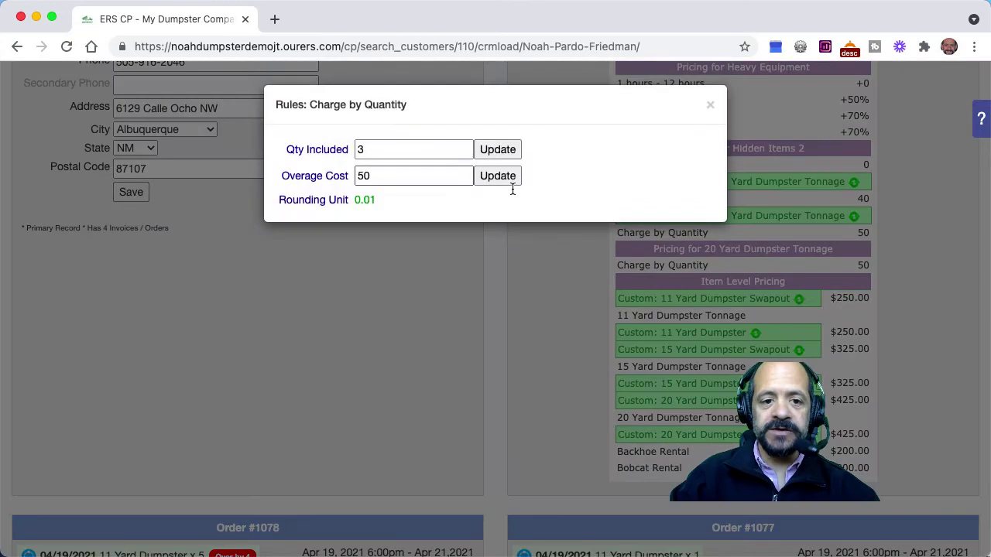
left_click(363, 176)
key("BackSpace")
type("4")
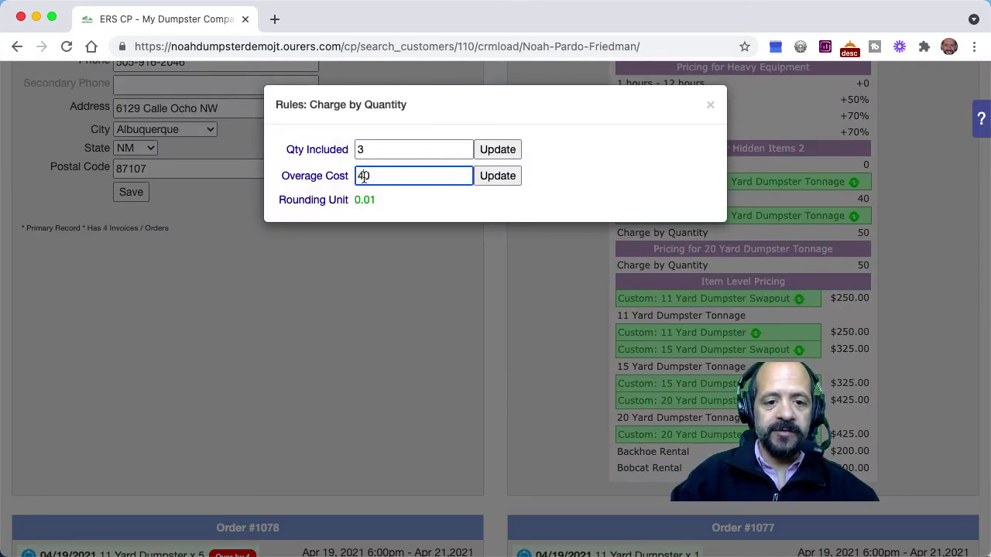
left_click(489, 174)
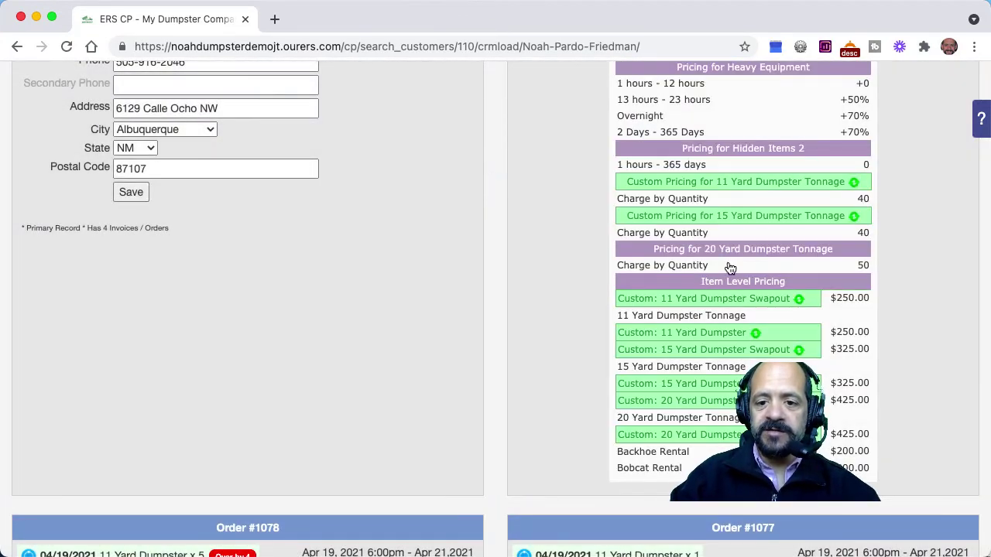
- Set the included quantity of this customer's 20 Yard Dumpster Tonnage rule to 3.5 and update it
left_click(687, 265)
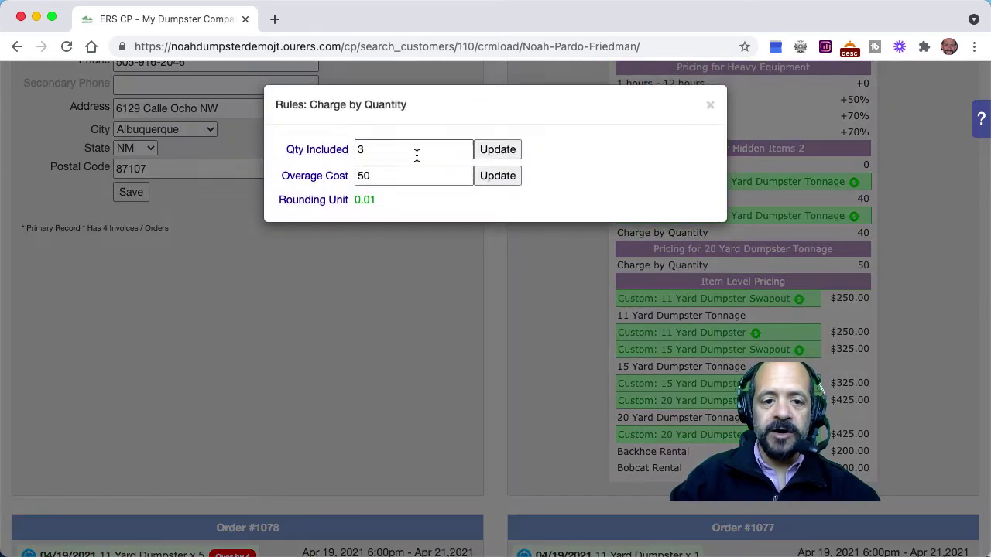
left_click(370, 149)
type(".5")
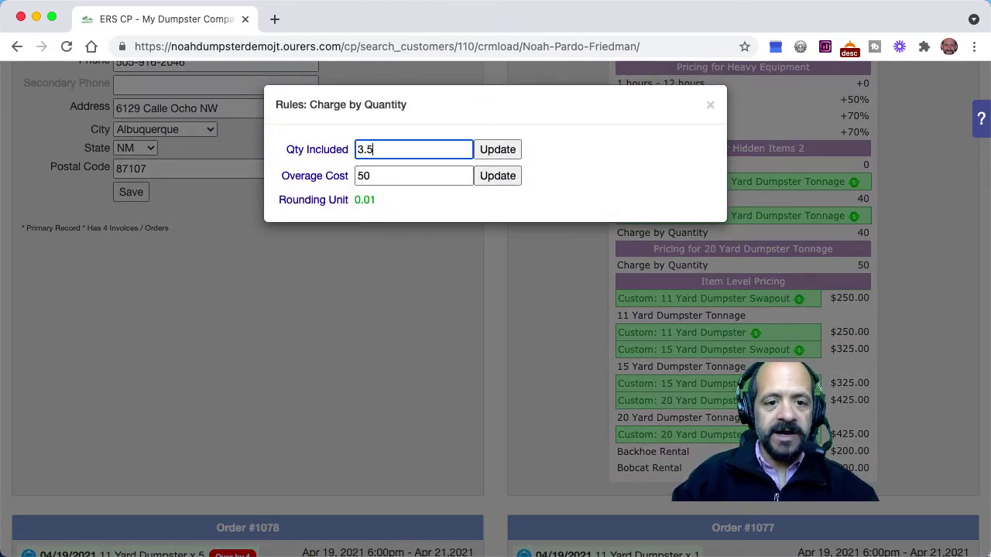
left_click(509, 150)
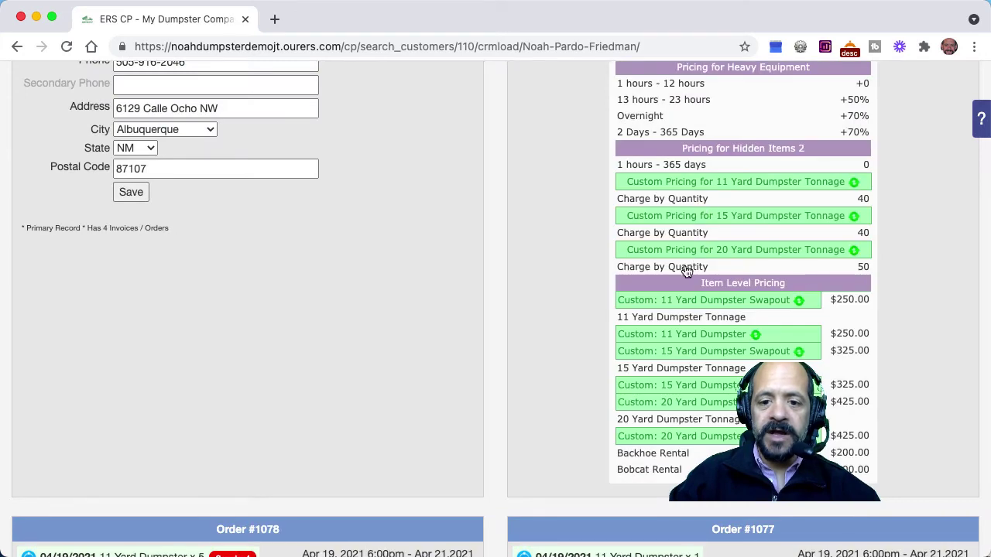
- Set the overage cost of this customer's 20 Yard Dumpster Tonnage rule to 40 and update it
left_click(679, 265)
left_click(361, 176)
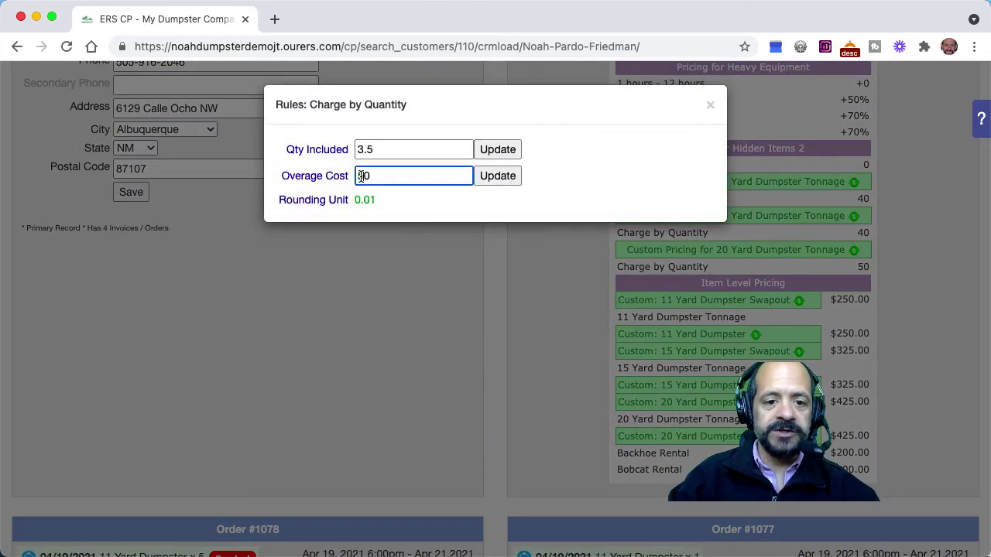
key("BackSpace")
type("4")
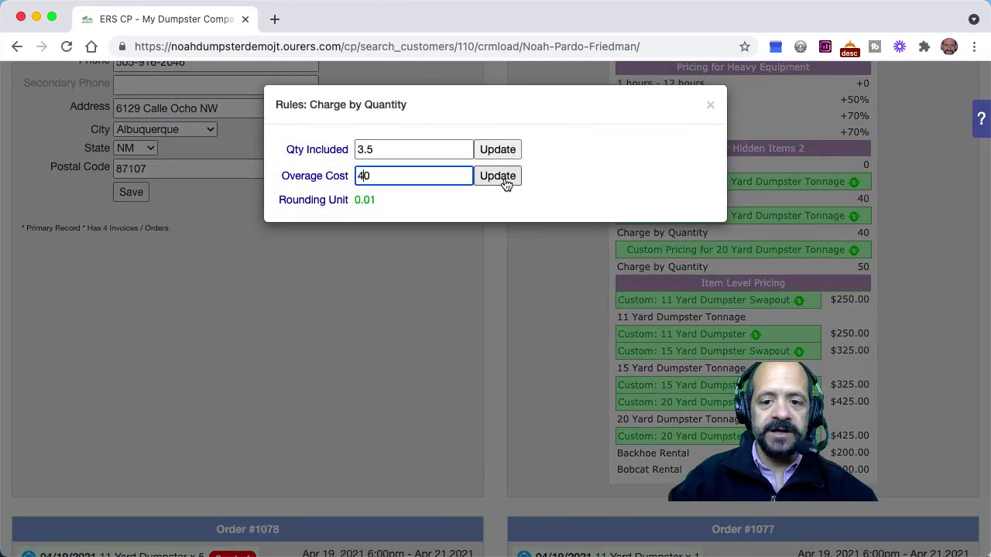
left_click(504, 180)
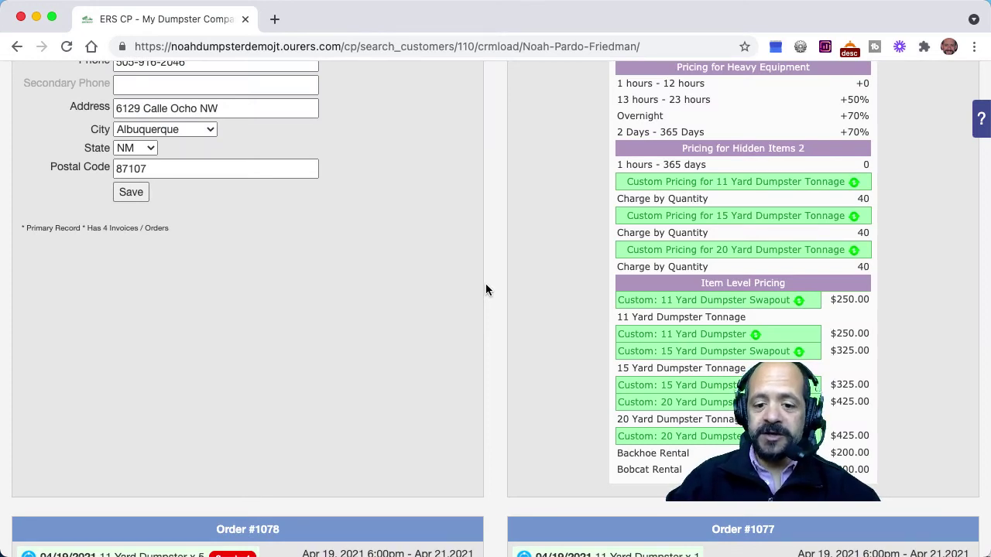
- Charge 4.98 of 11 Yard Dumpster Tonnage as a separate invoice from the order with one 11 Yard Dumpster, and open the new order's cart
scroll(519, 310, "down", 5)
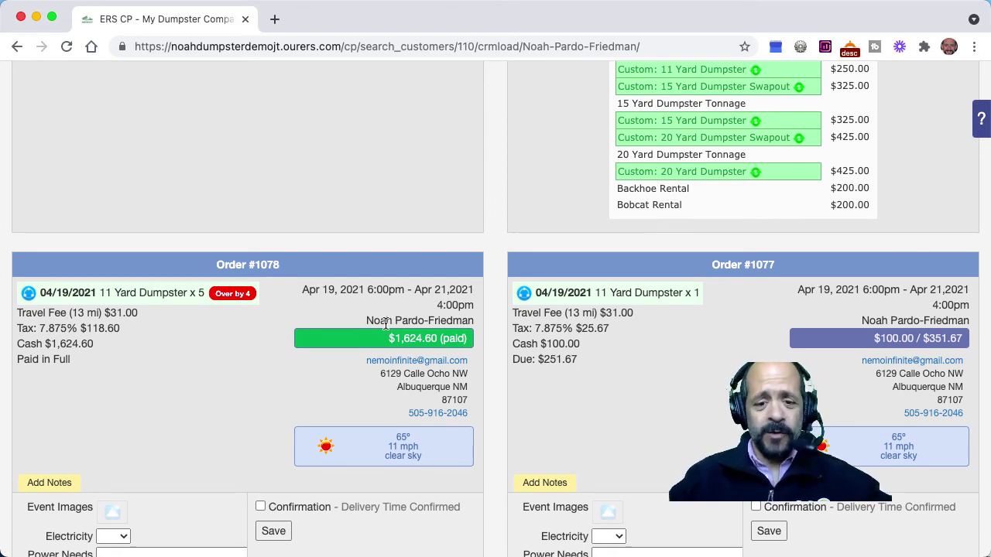
left_click(525, 295)
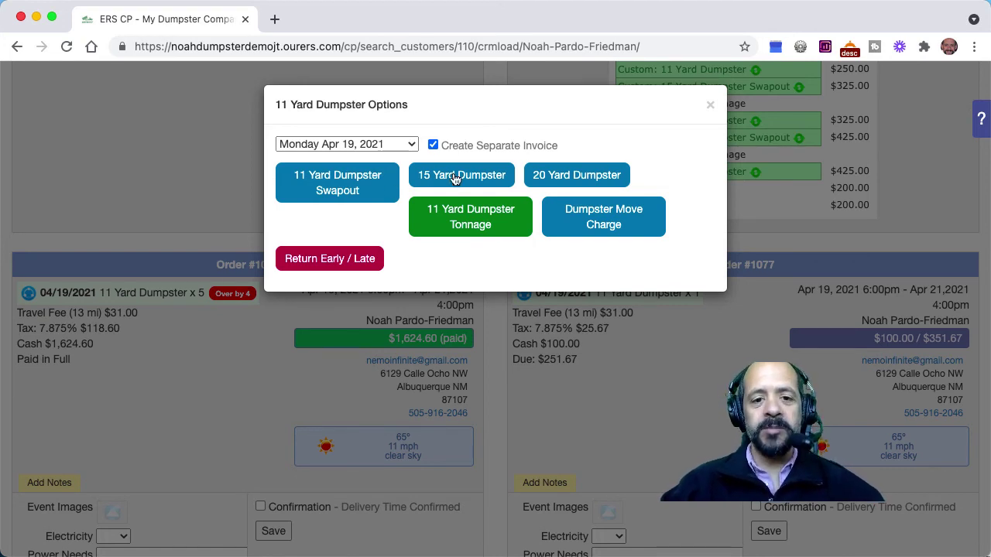
left_click(466, 217)
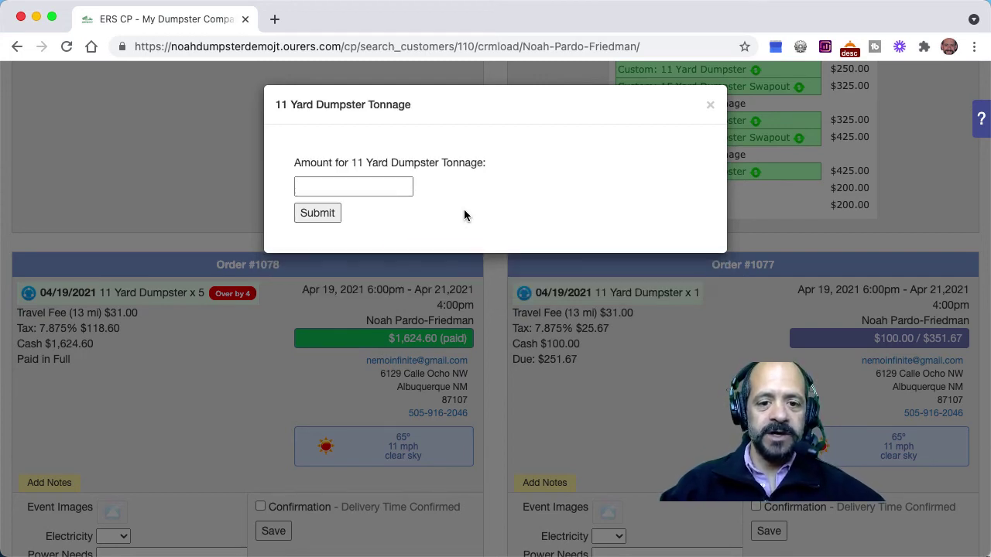
left_click(397, 186)
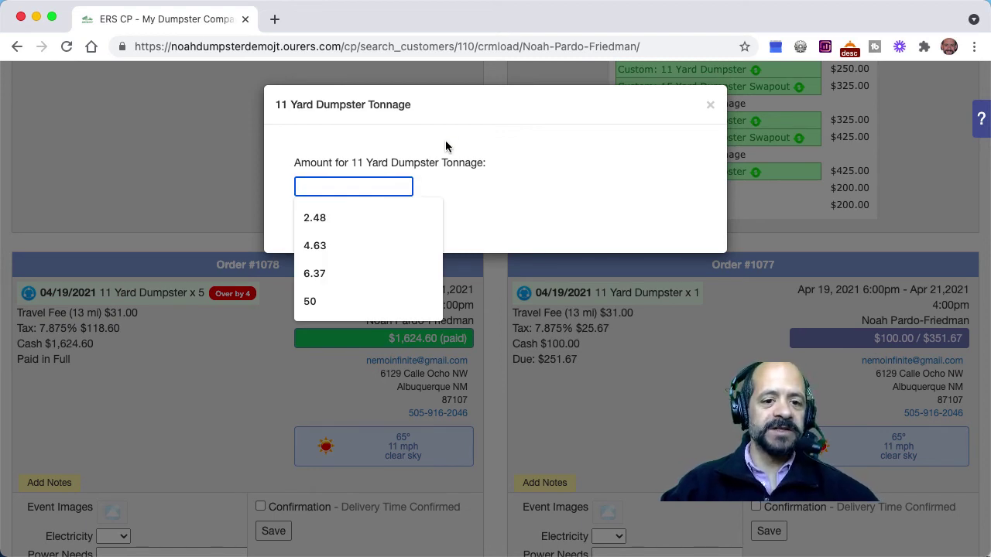
type("4.98")
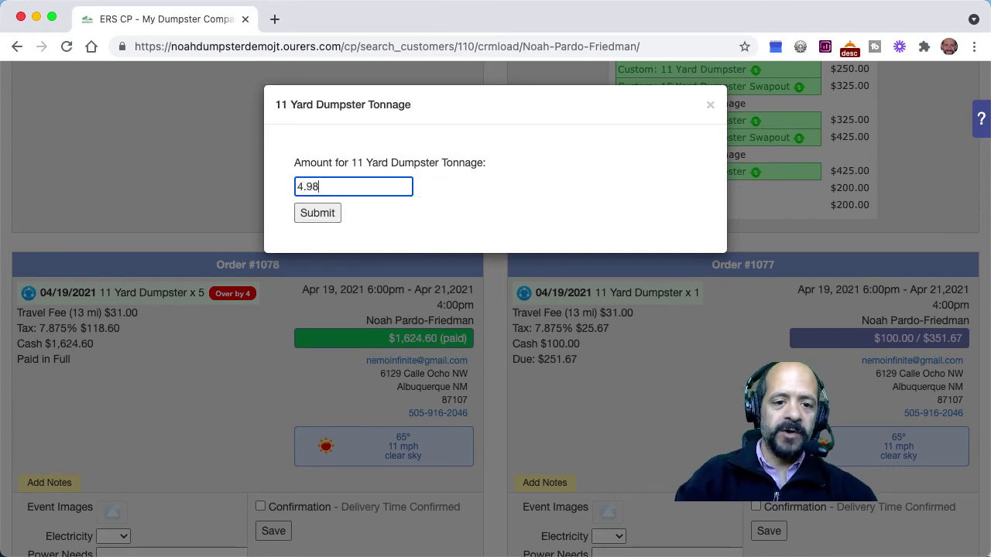
left_click(317, 214)
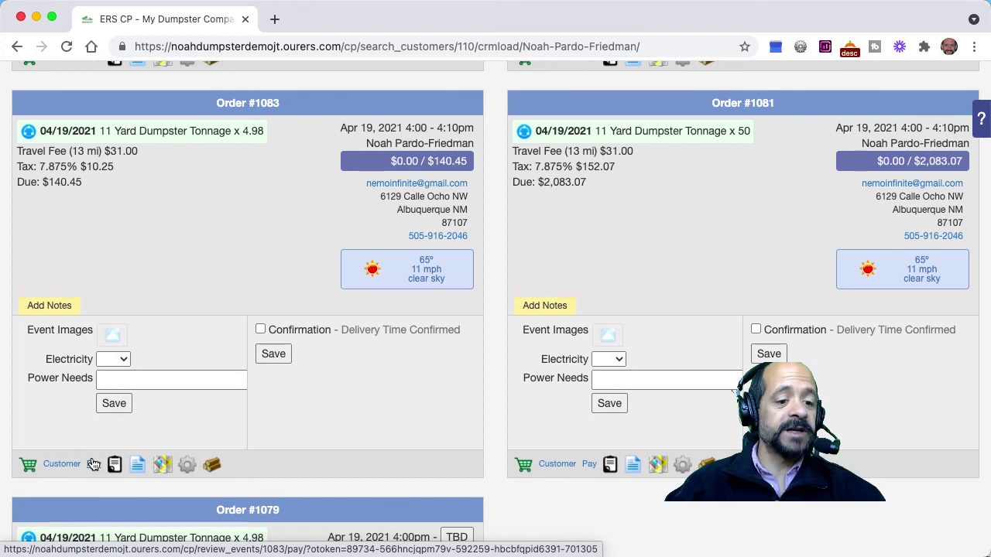
left_click(28, 464)
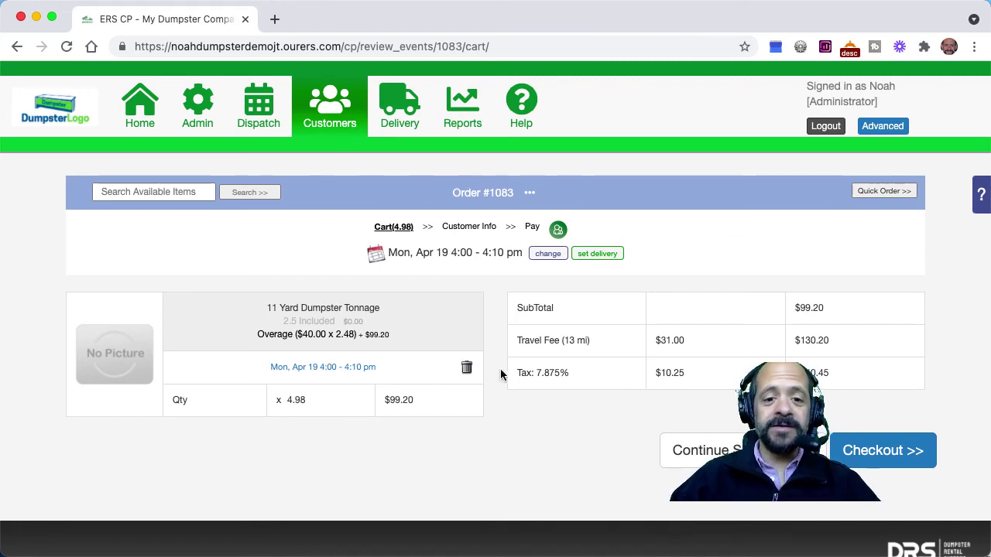
- Return to the customer's special pricing and reset the custom pricing for 11, 15 and 20 Yard Dumpster Tonnage to the defaults
left_click(330, 124)
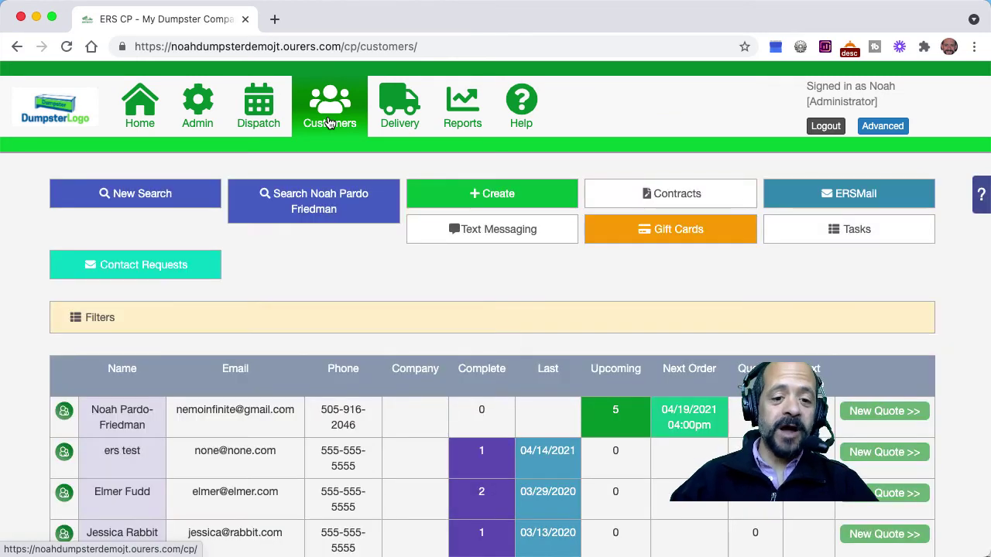
left_click(64, 414)
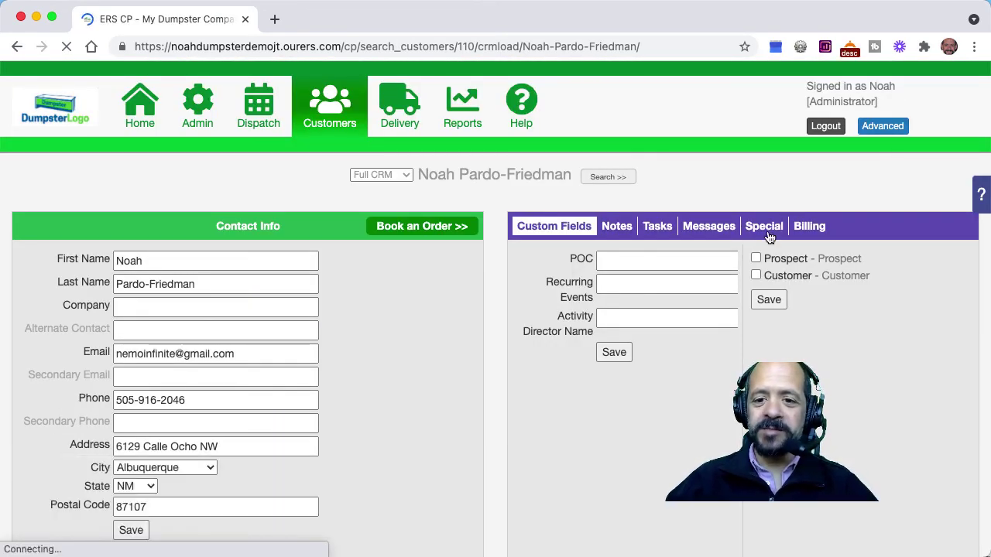
left_click(766, 232)
scroll(543, 474, "down", 5)
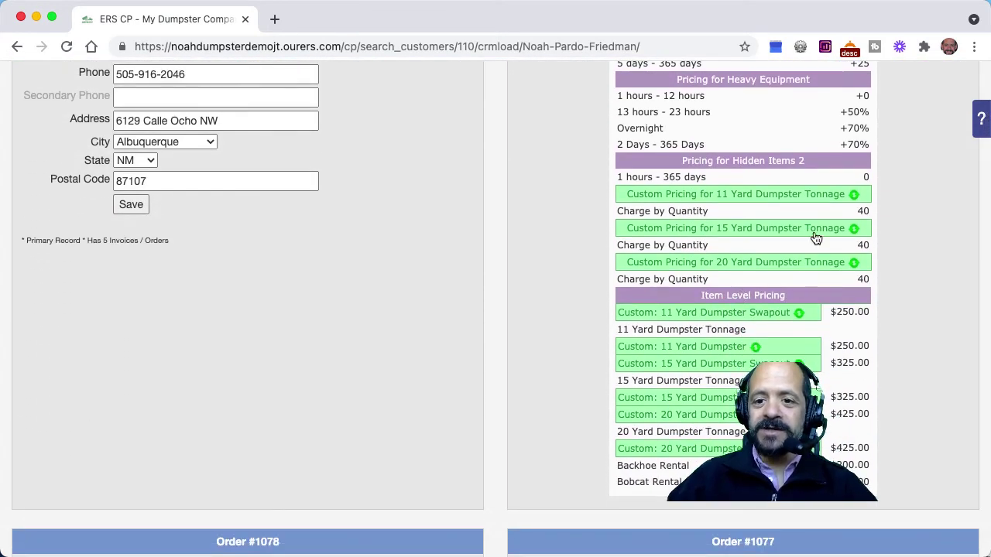
left_click(854, 196)
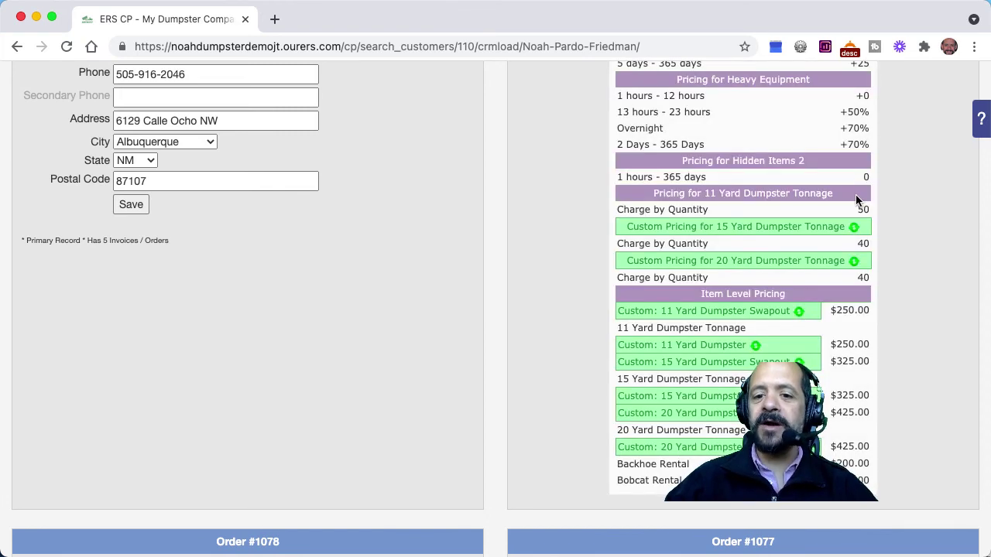
left_click(853, 230)
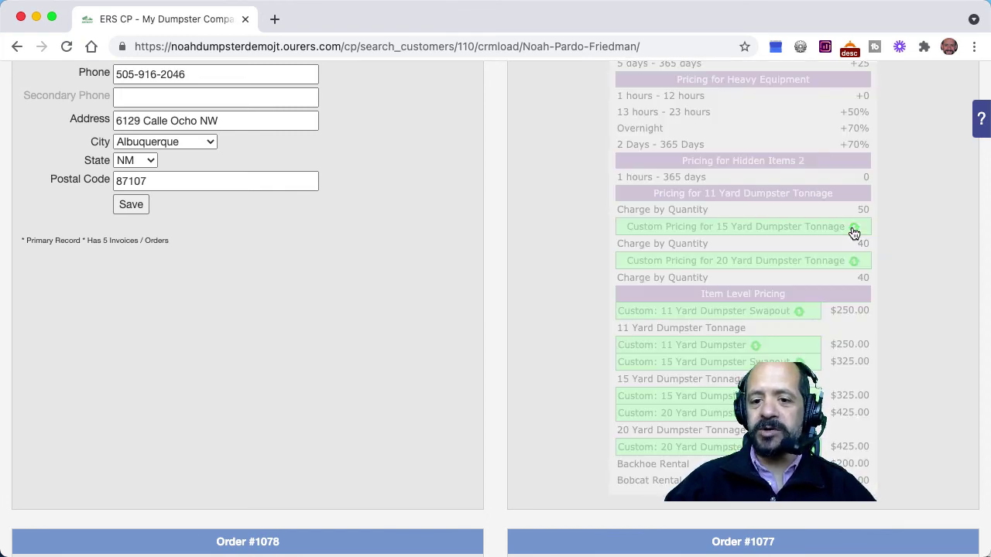
left_click(852, 262)
left_click(852, 262)
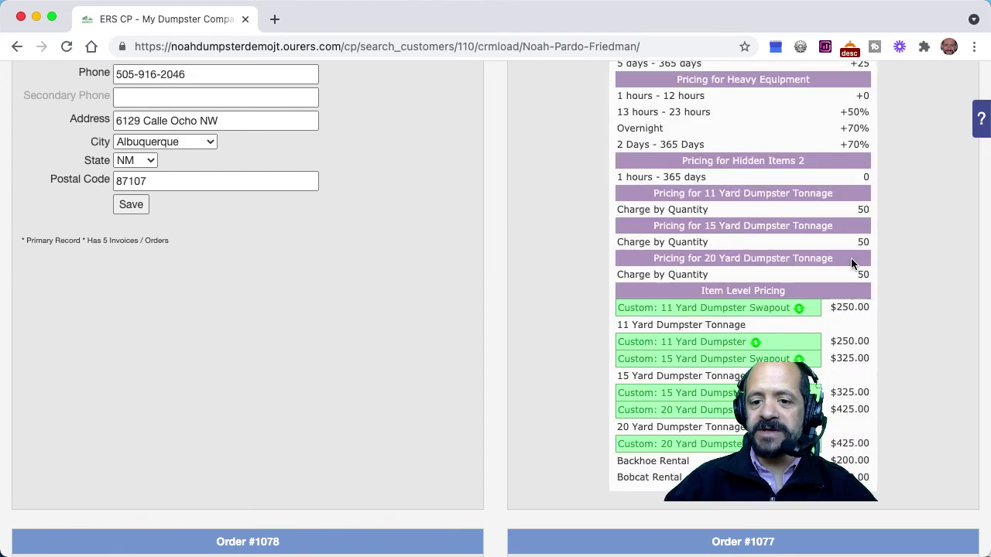
- Reset the customer's custom item prices for the 11, 15 and 20 Yard Dumpsters and their swapouts to the default prices
left_click(799, 311)
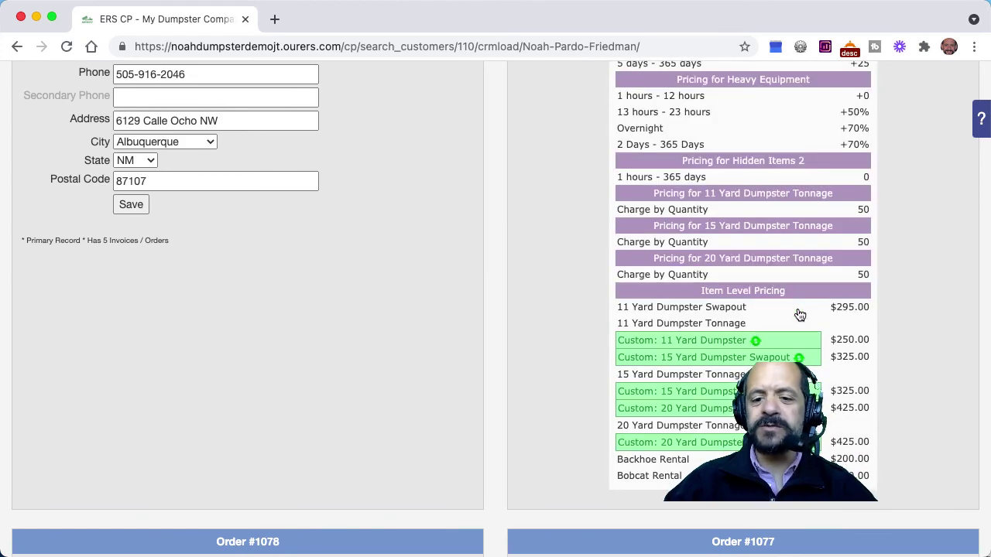
left_click(756, 341)
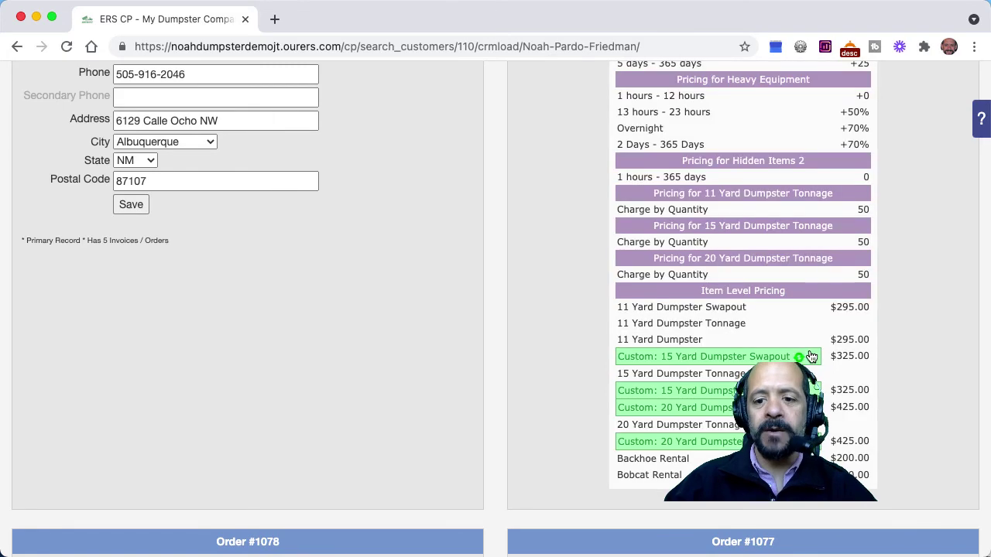
left_click(798, 357)
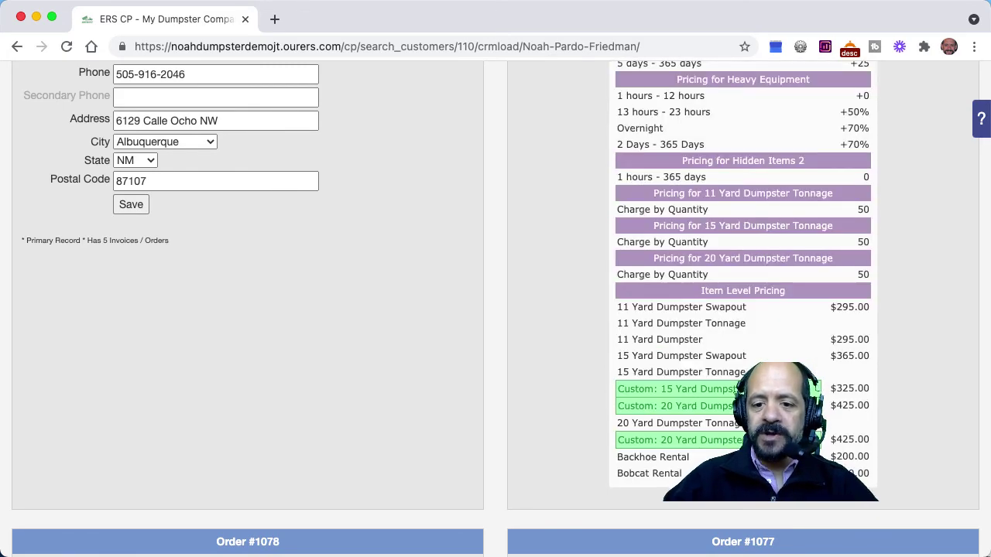
left_click(799, 388)
left_click(799, 405)
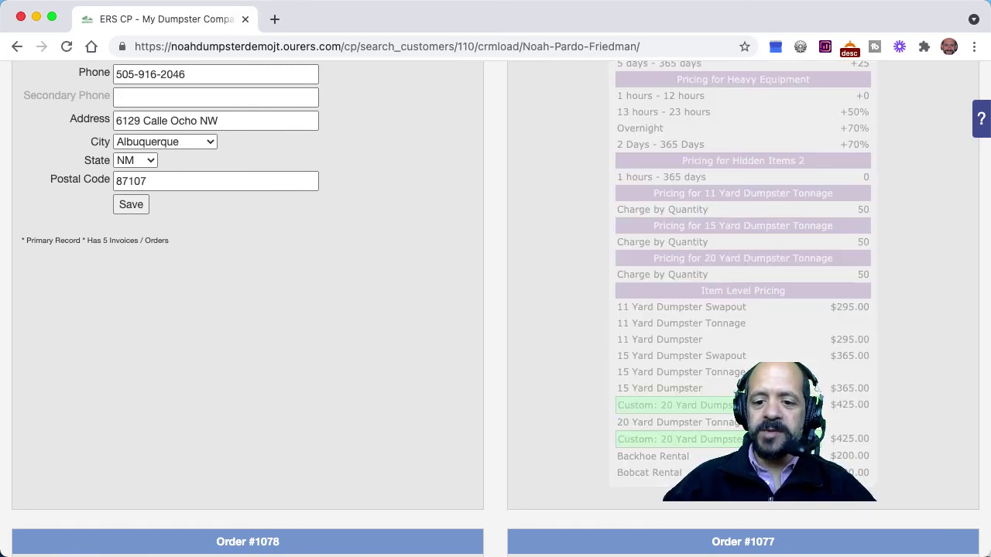
left_click(799, 438)
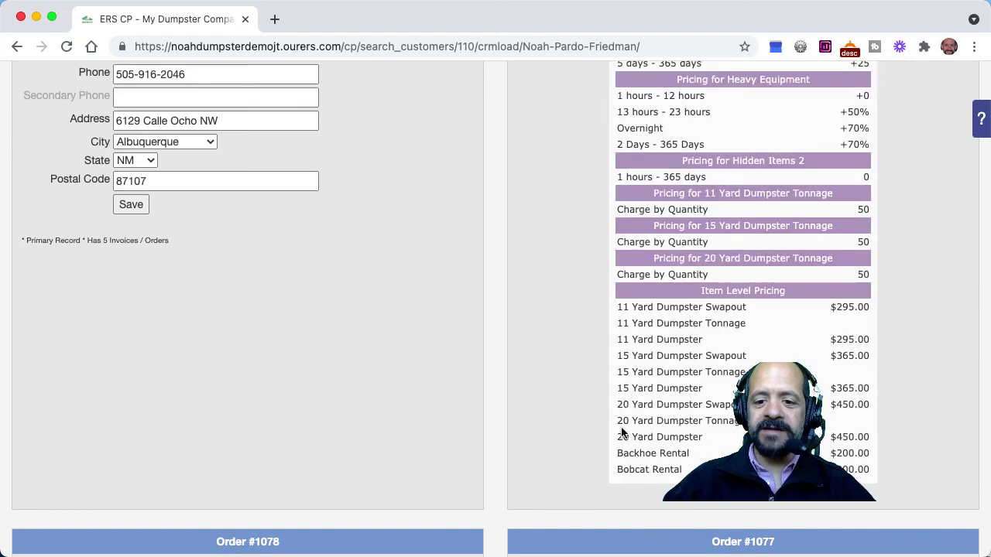